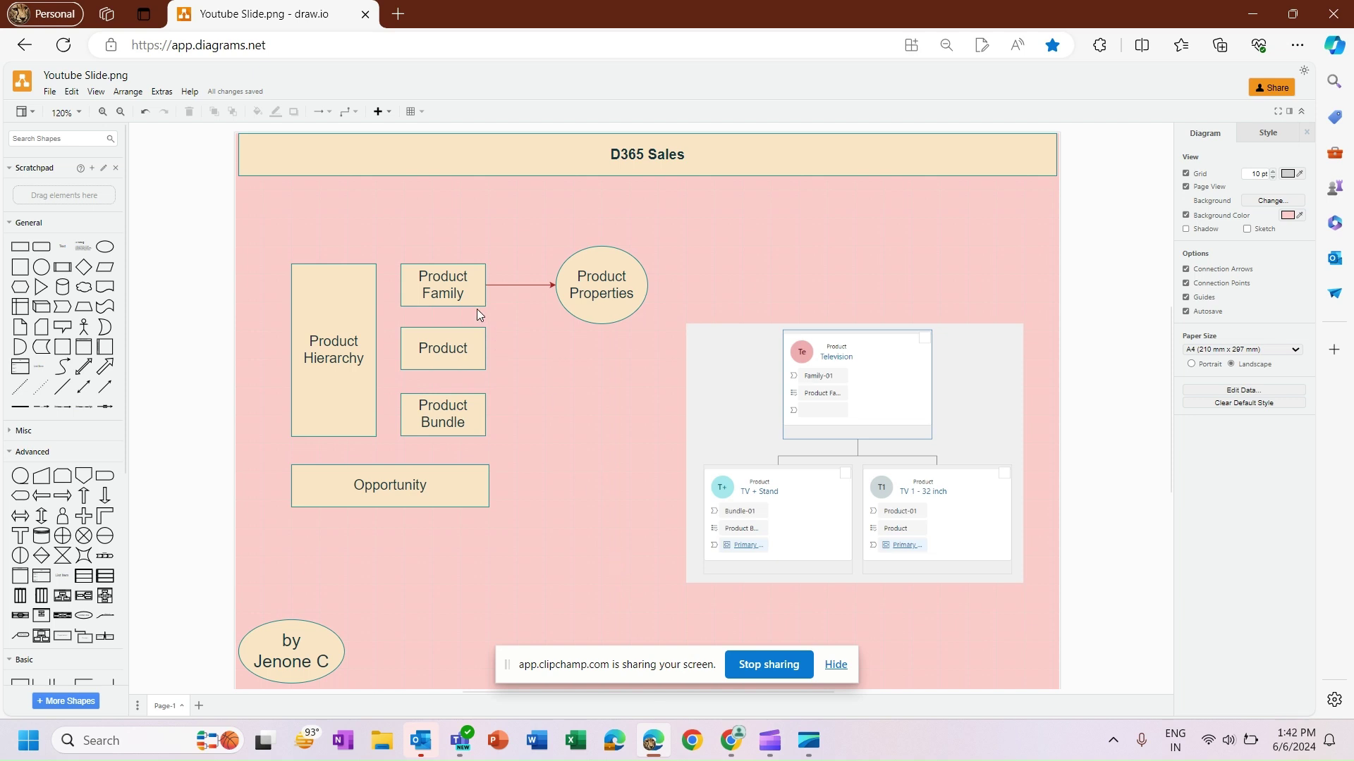
click(559, 415)
click(762, 219)
click(868, 299)
Switch to the Dynamics 365 Sales Hub and open the Families and products list in the App Settings area
click(733, 739)
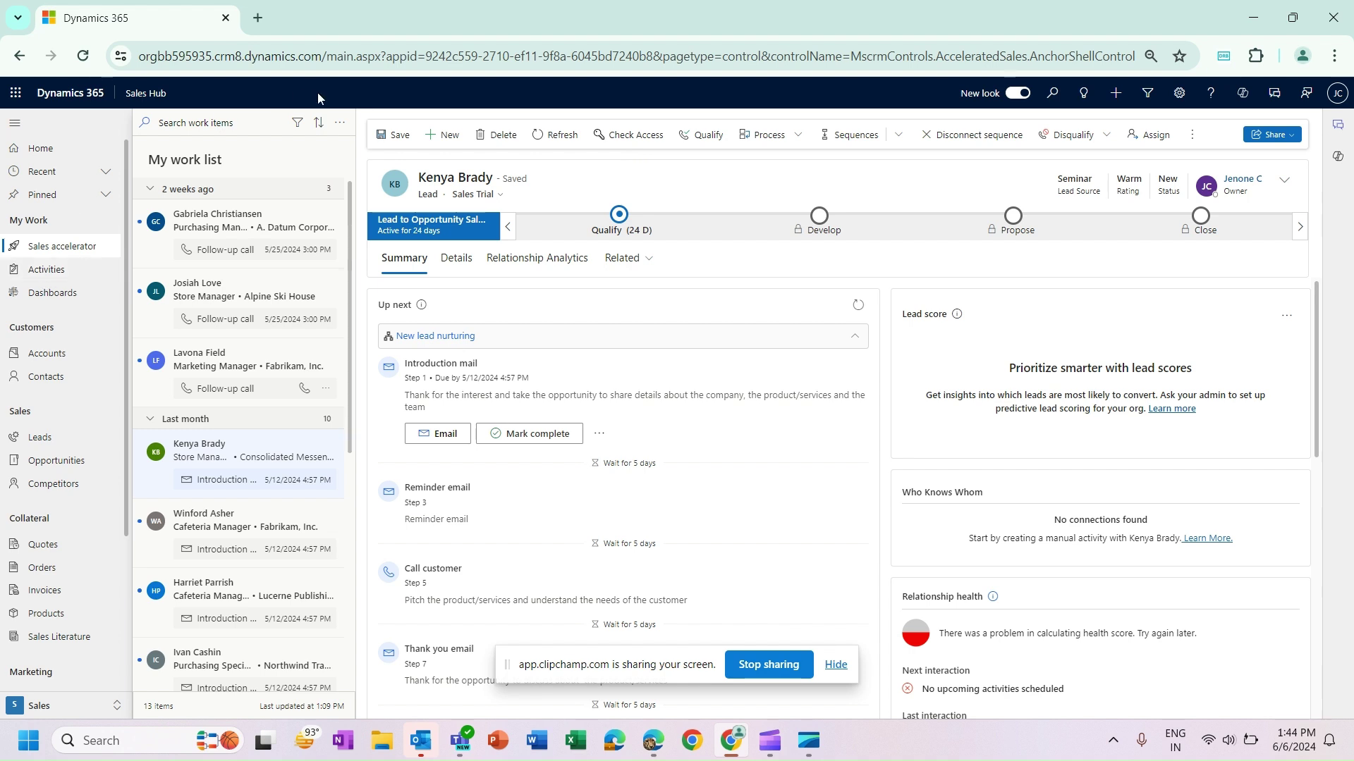
click(45, 706)
click(63, 612)
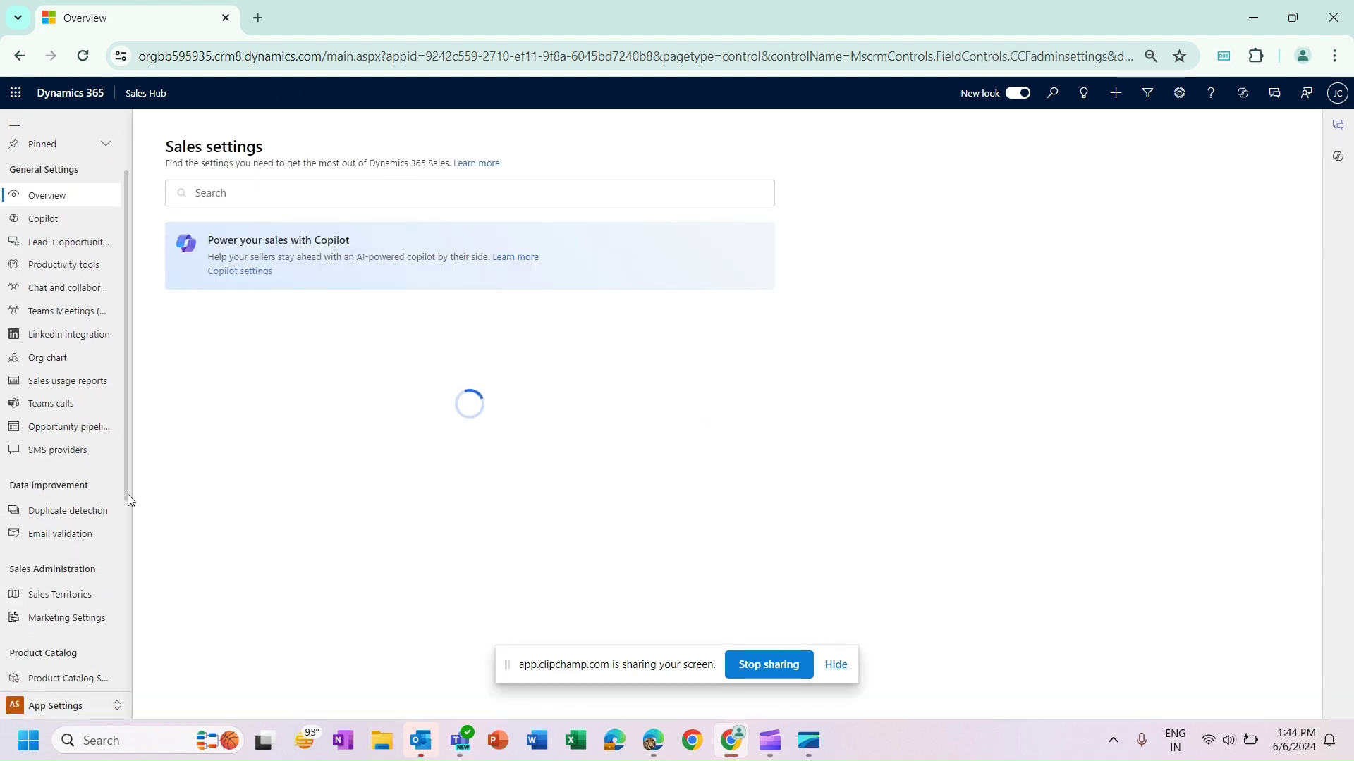
drag(129, 494, 125, 678)
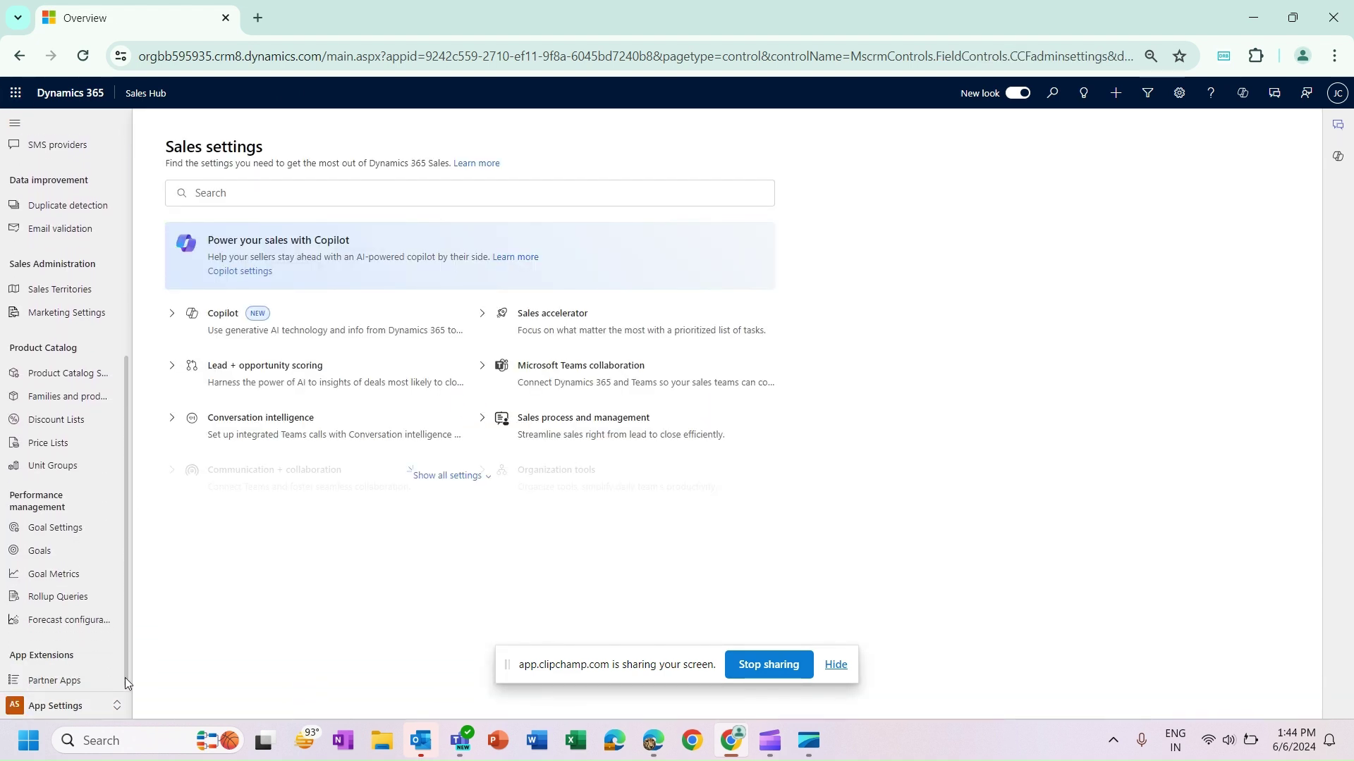
click(60, 399)
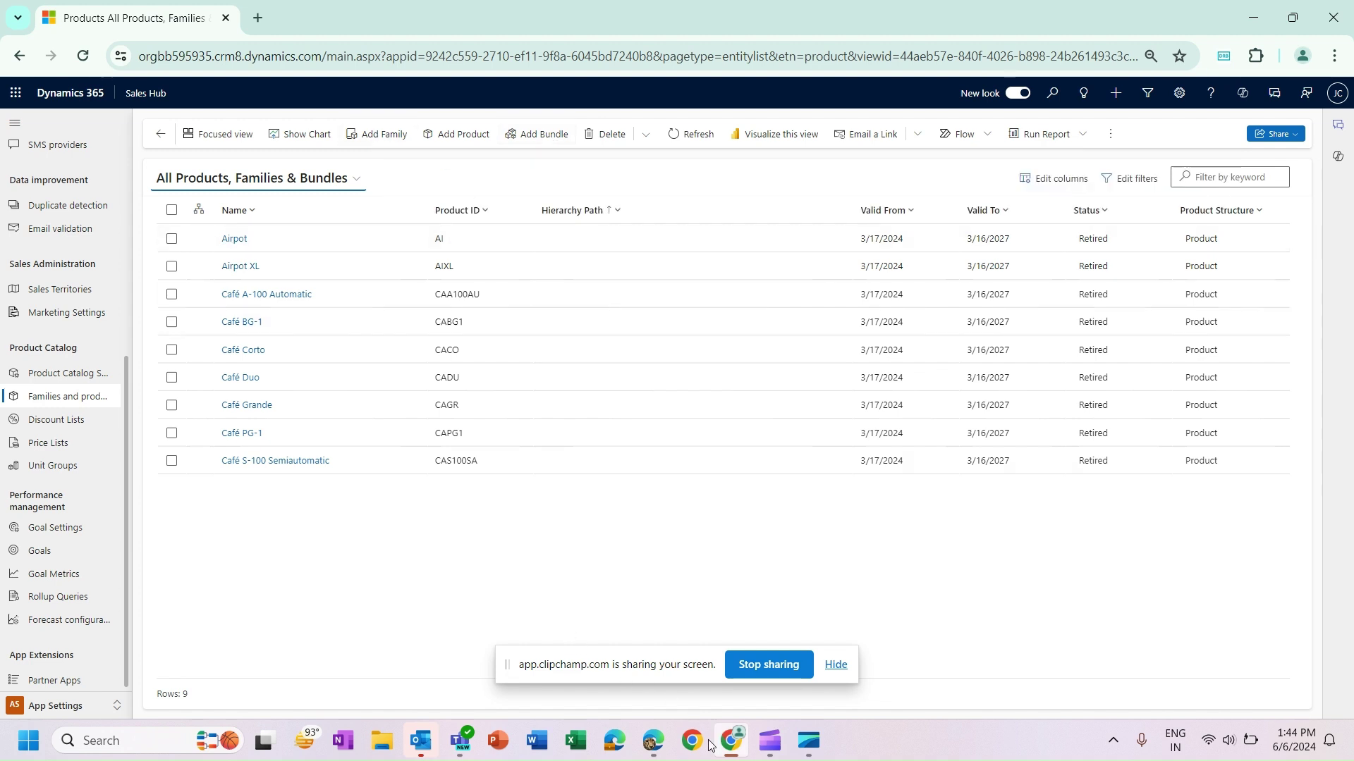
Create the product family Television with product ID Family-01, following the hierarchy diagram in draw.io, and save it
mouse_move(653, 740)
click(656, 638)
scroll(905, 568, up, 5)
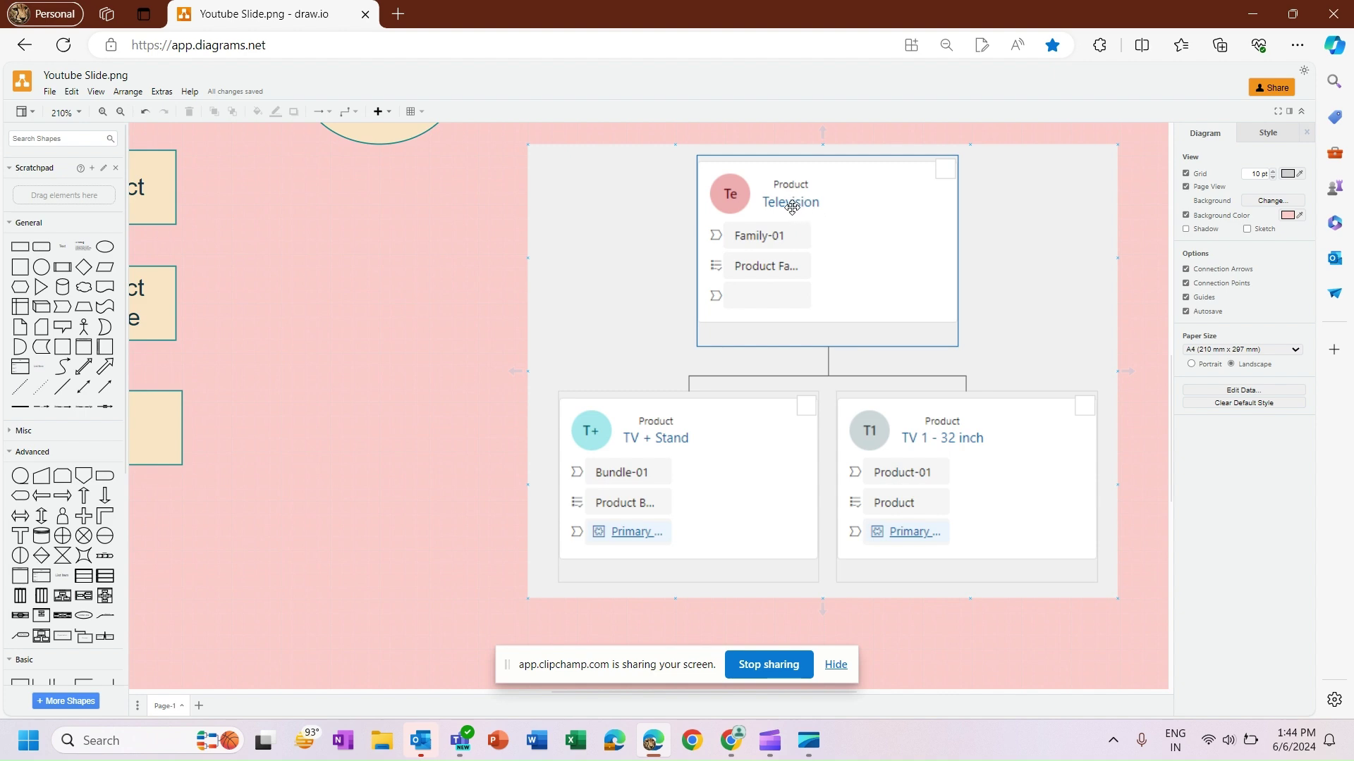
key(alt+Tab)
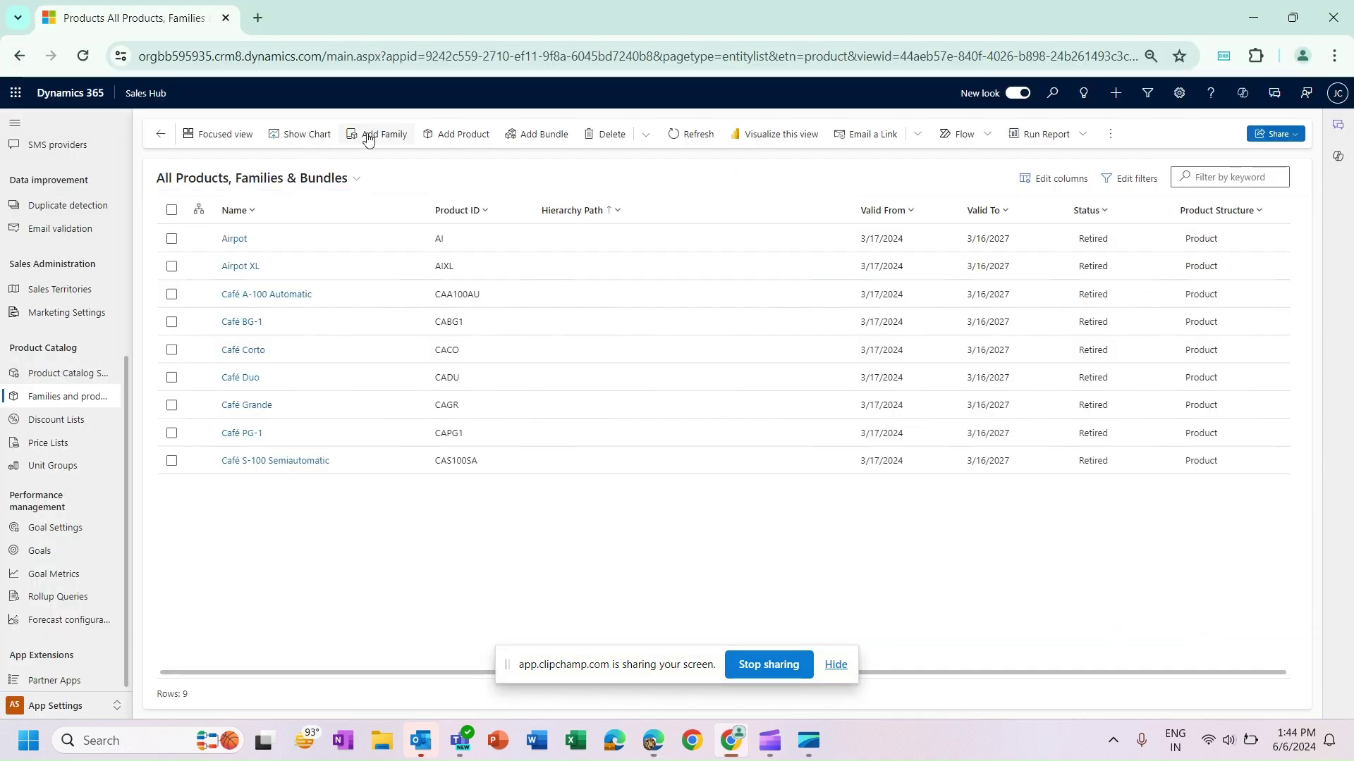
click(395, 139)
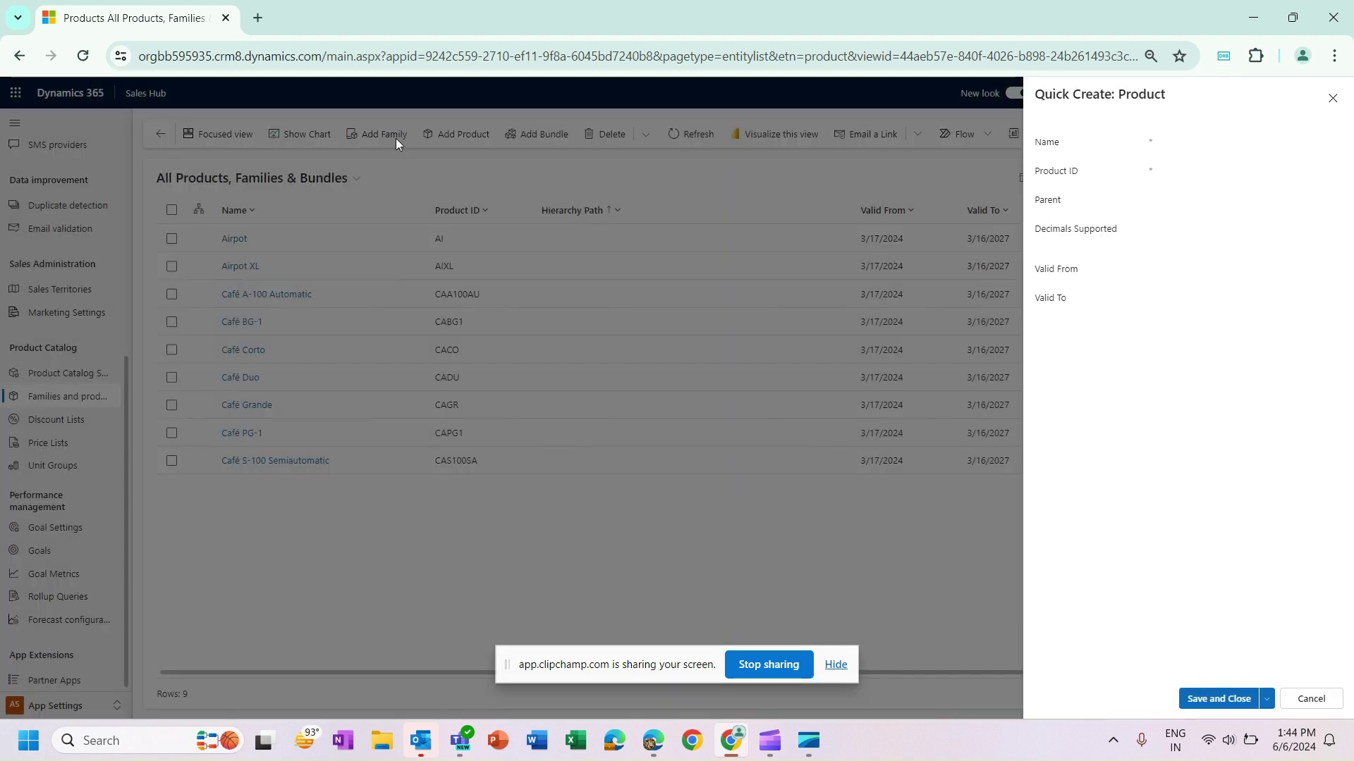
click(1197, 143)
text(Television)
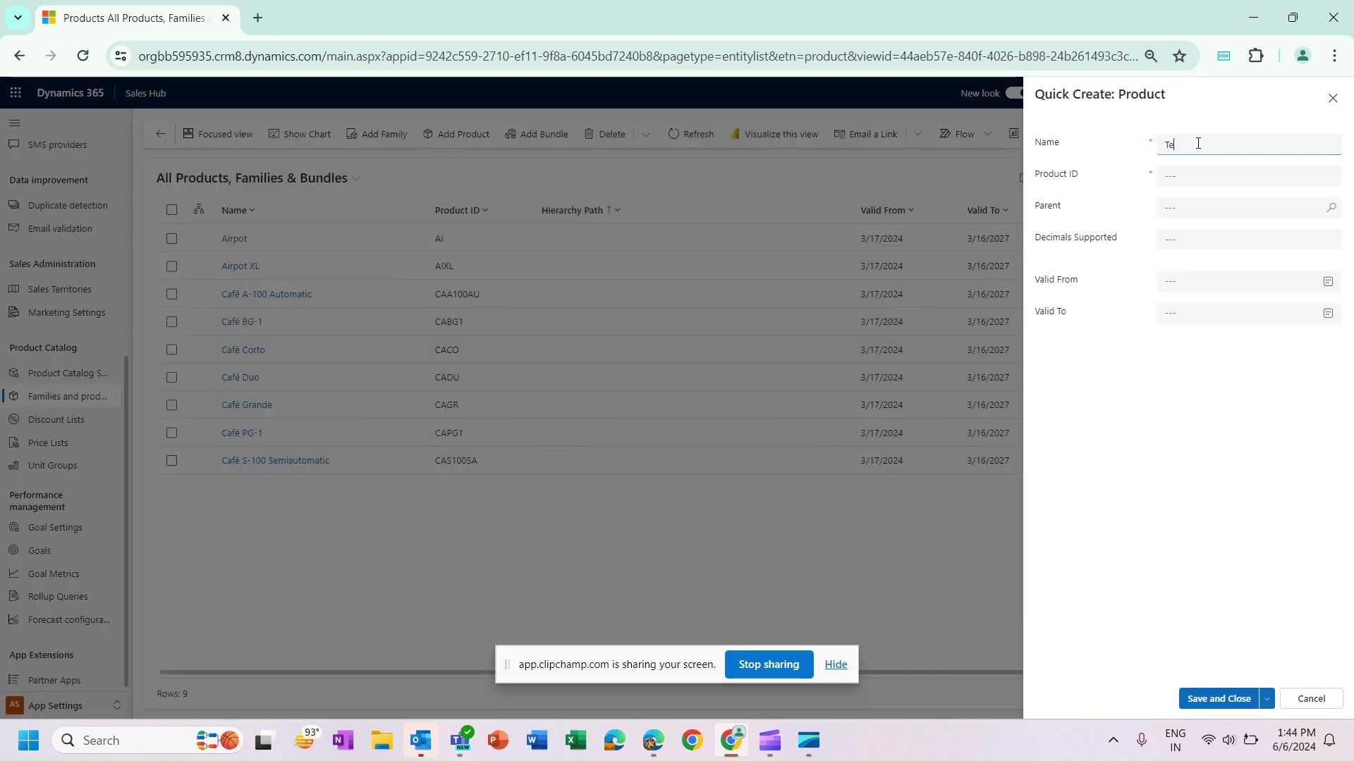
click(1190, 174)
text(Famil)
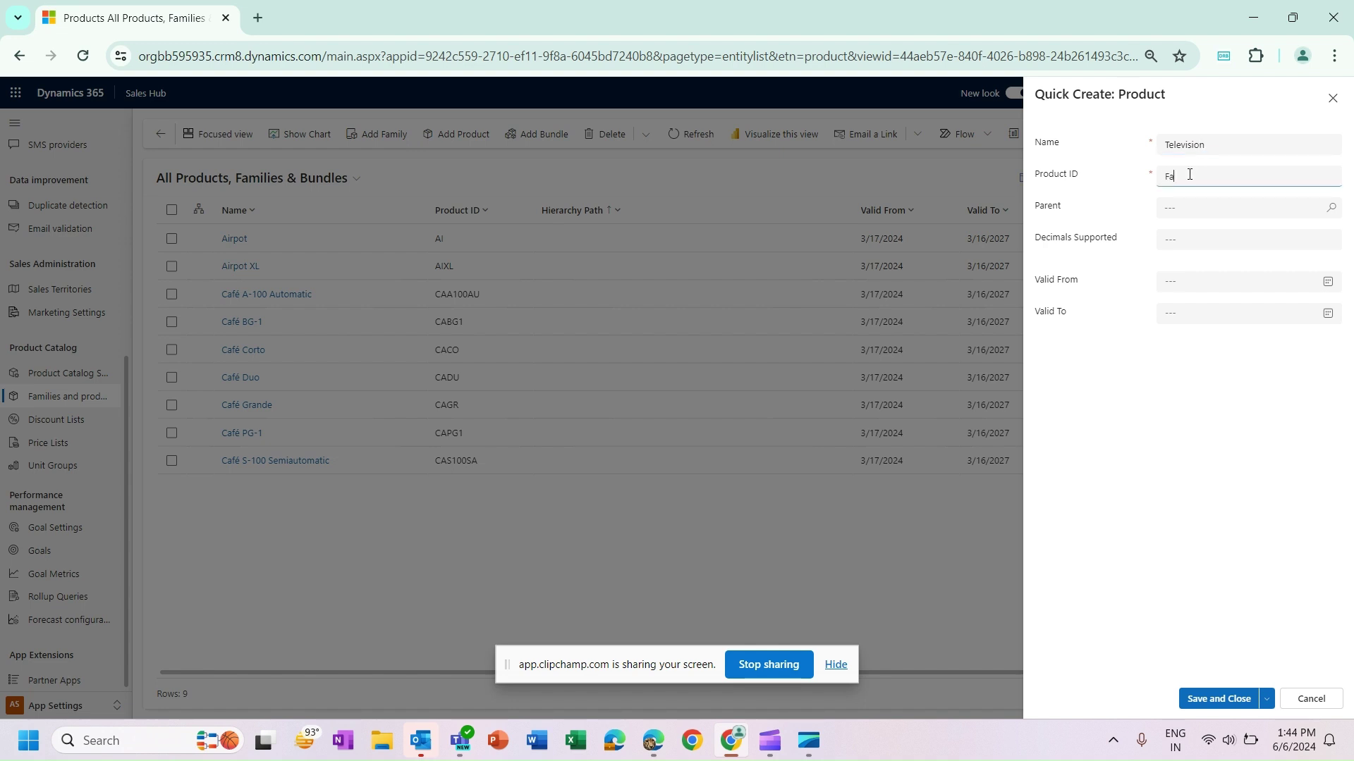
text(y-01)
click(1216, 699)
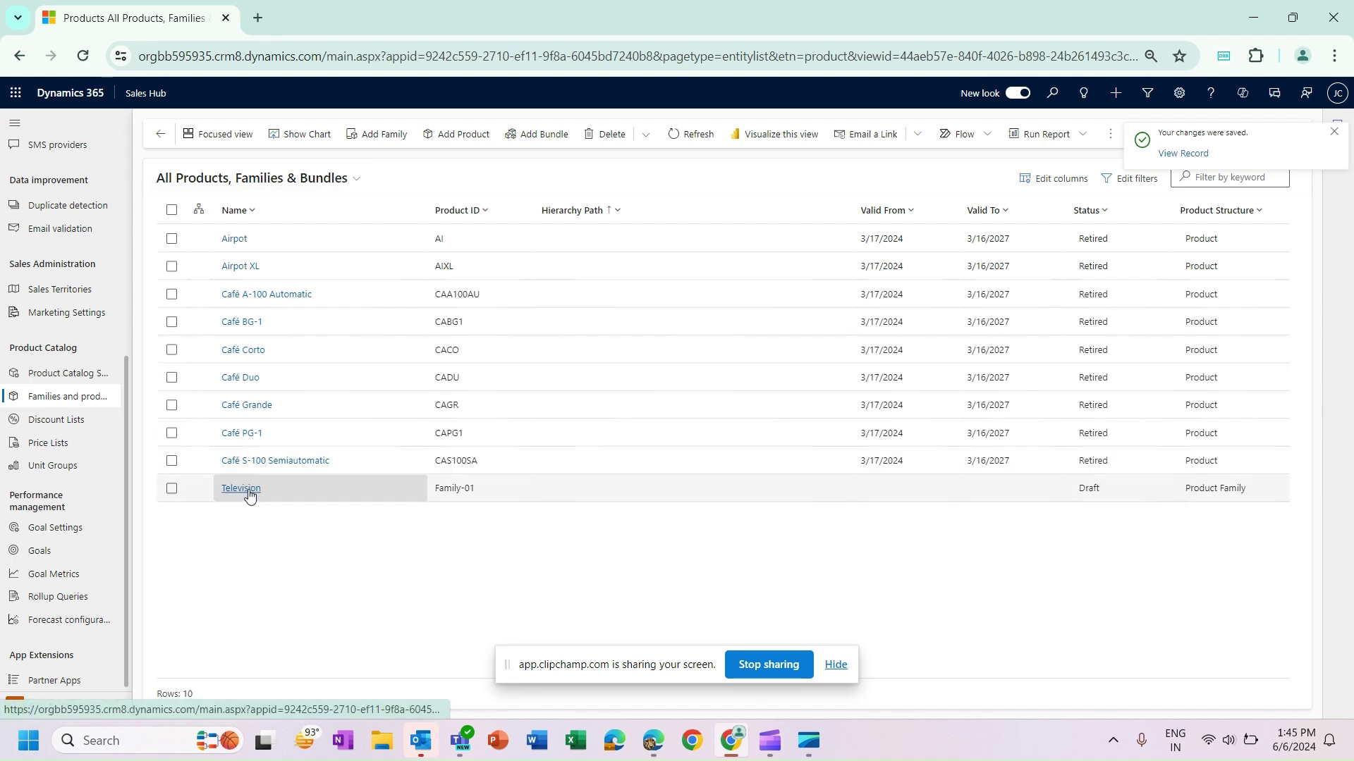
Start a new product named TV 1 - 32 inch with the product ID Product-01
click(286, 189)
click(444, 140)
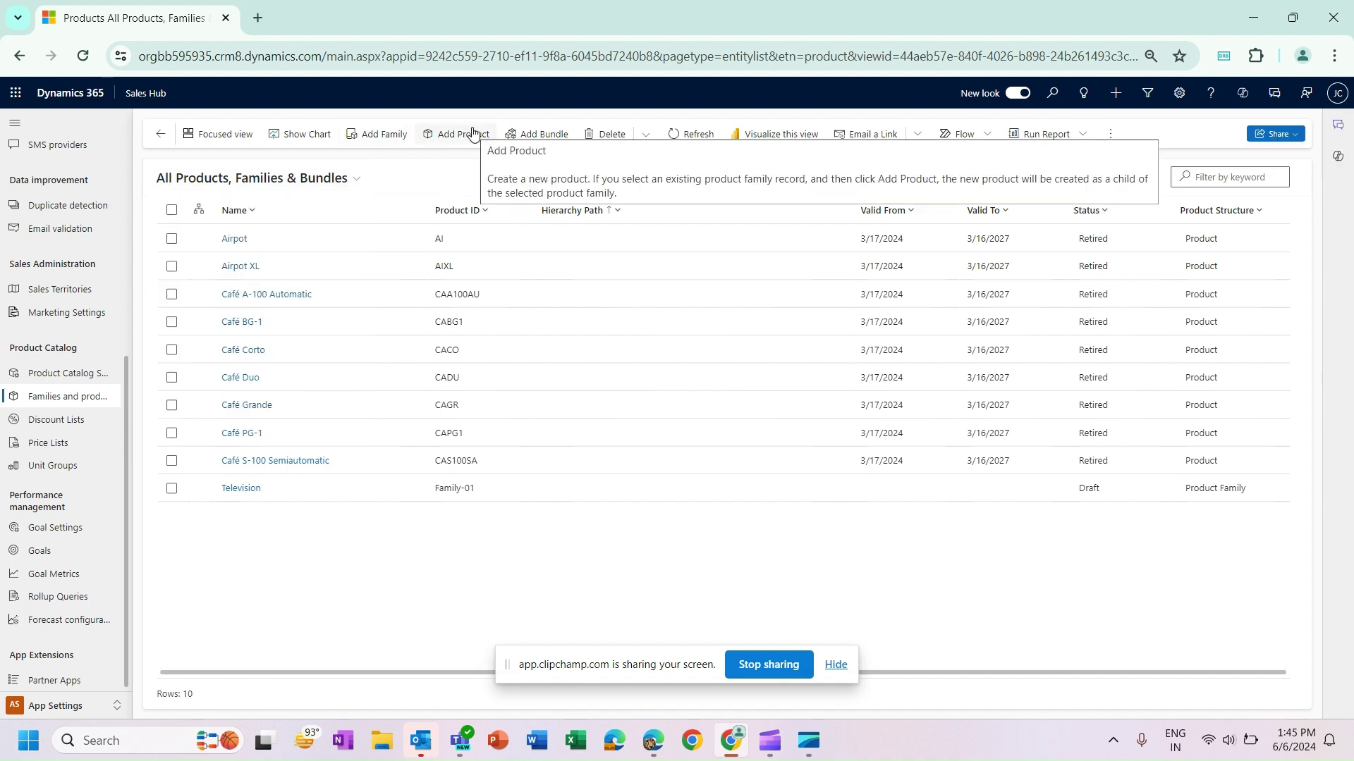
click(473, 134)
key(alt+Tab)
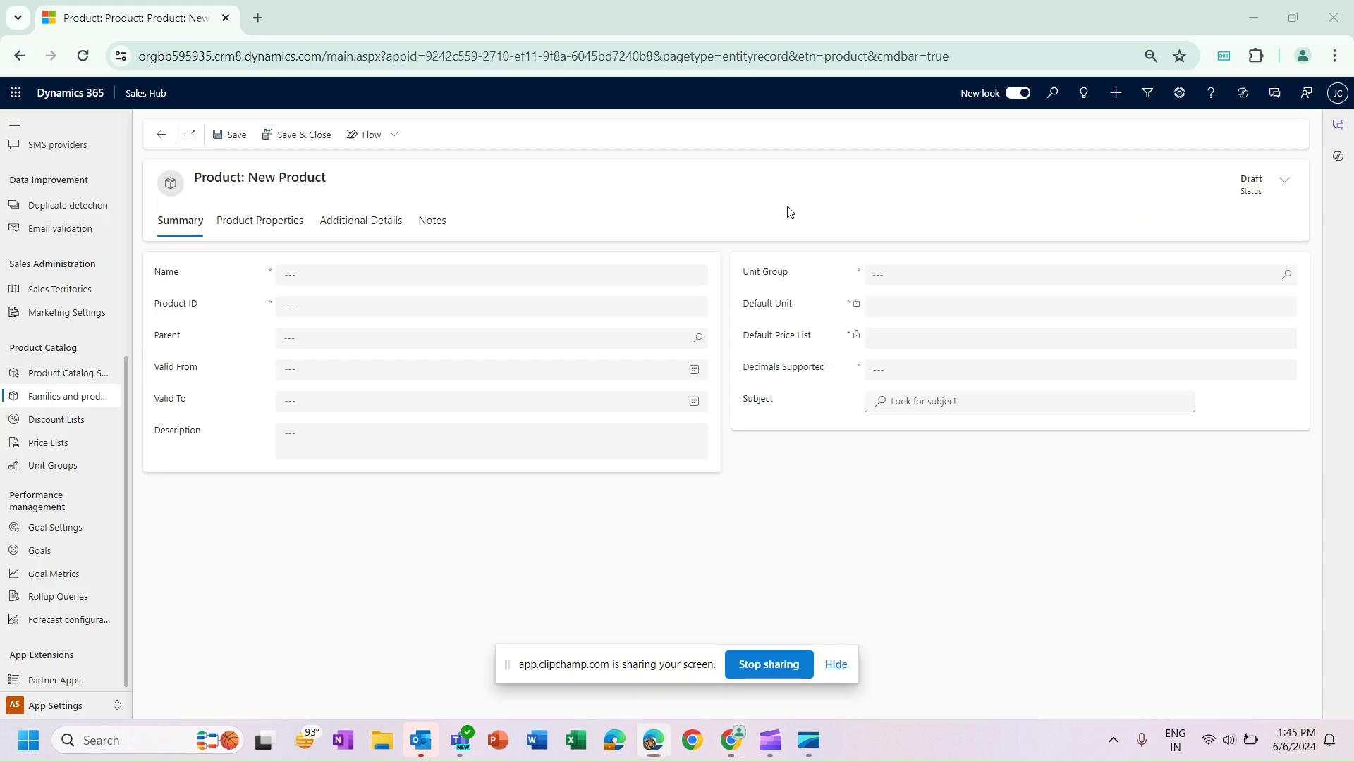
click(314, 272)
text(TV)
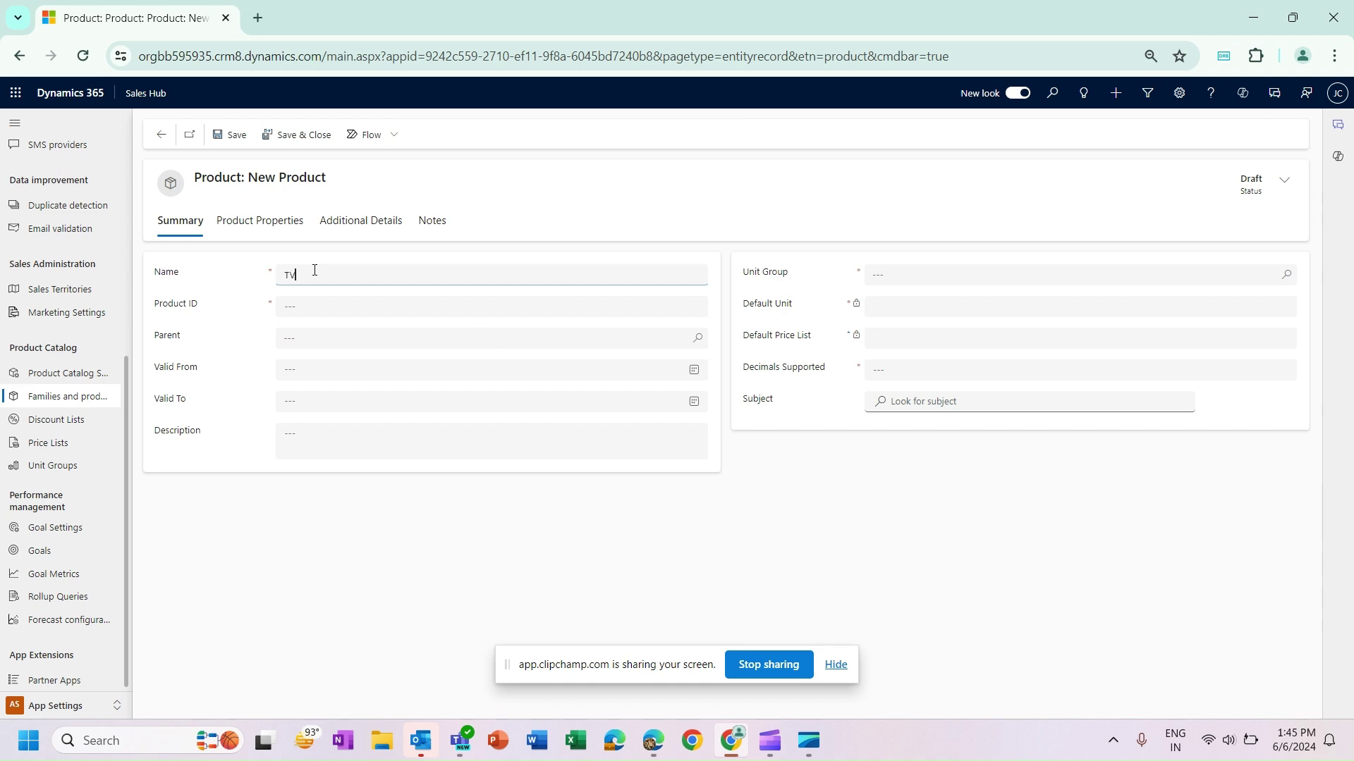
text( 1 - 32 inch)
click(317, 306)
text(Product)
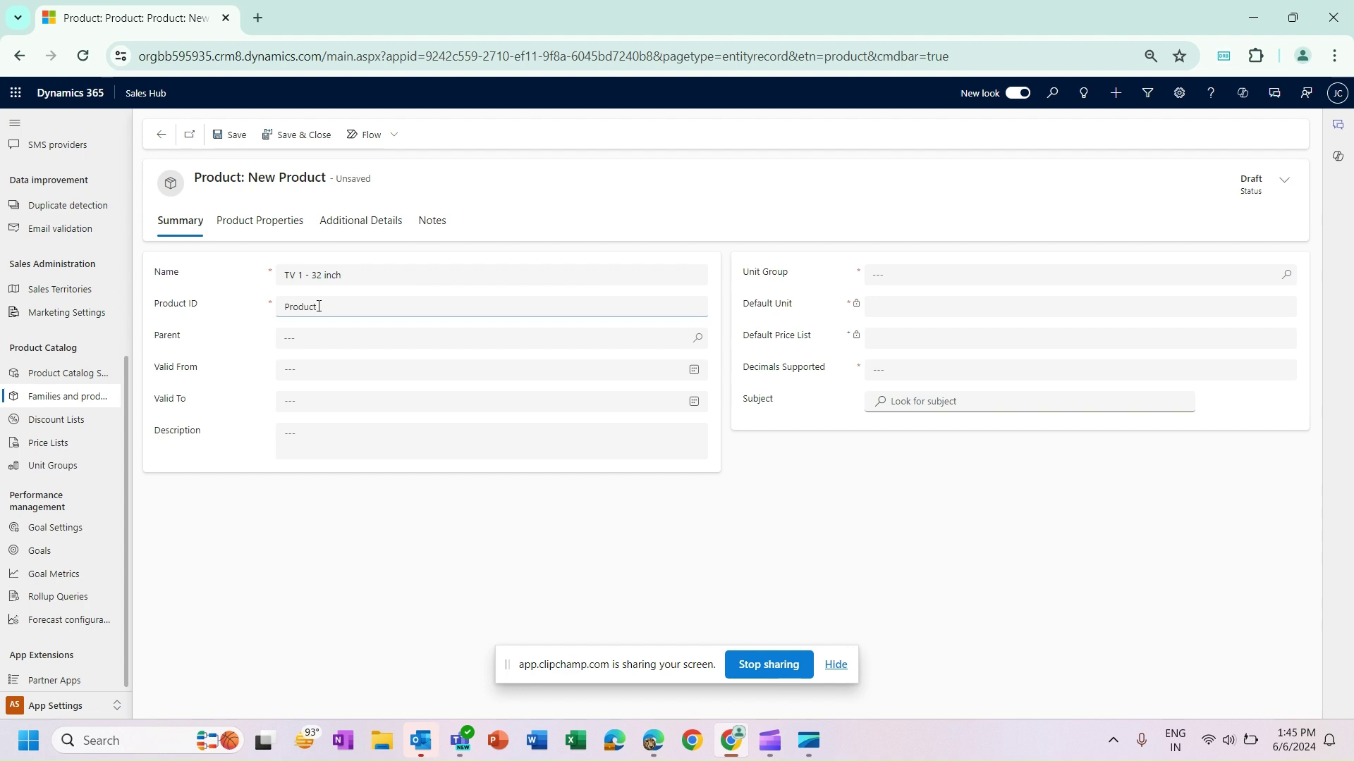
text( 01)
Assign the Television family as the parent of the new product
click(322, 338)
key(Return)
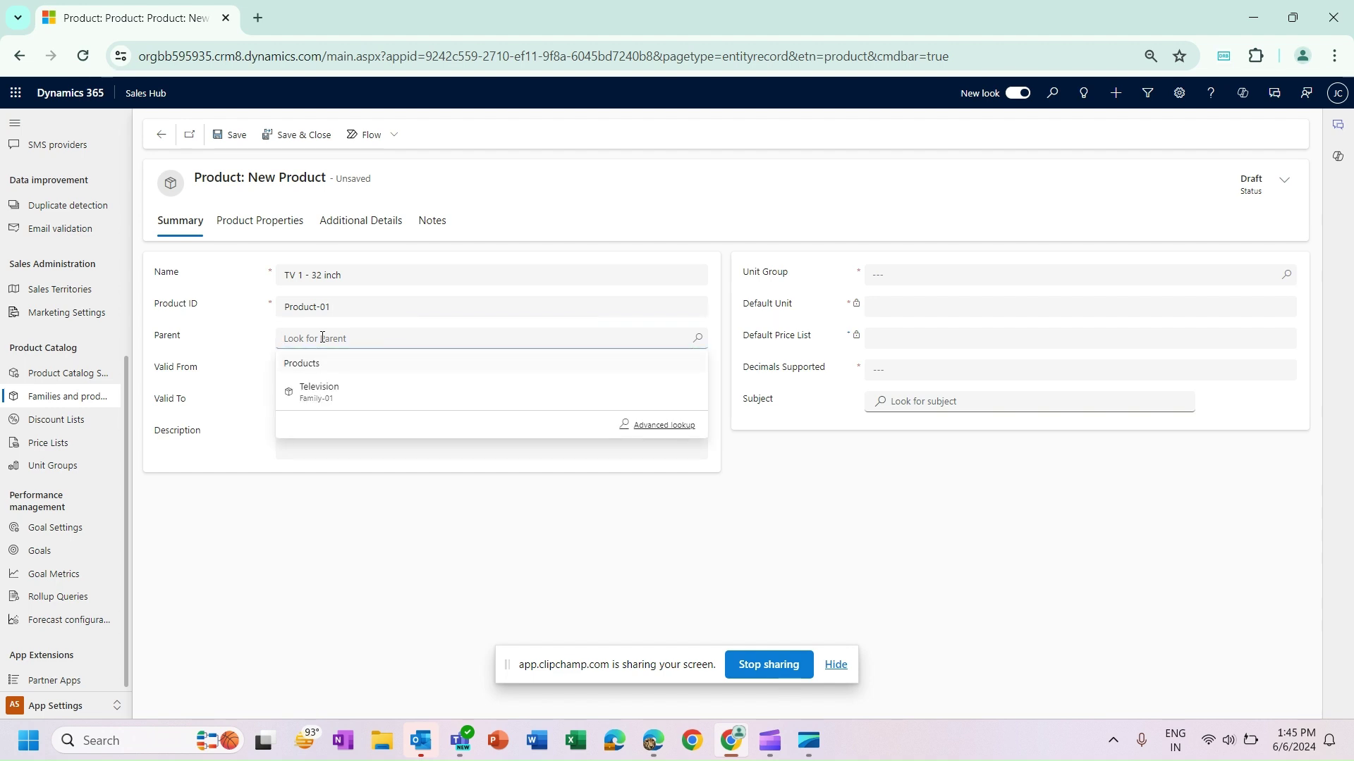
click(332, 392)
click(234, 371)
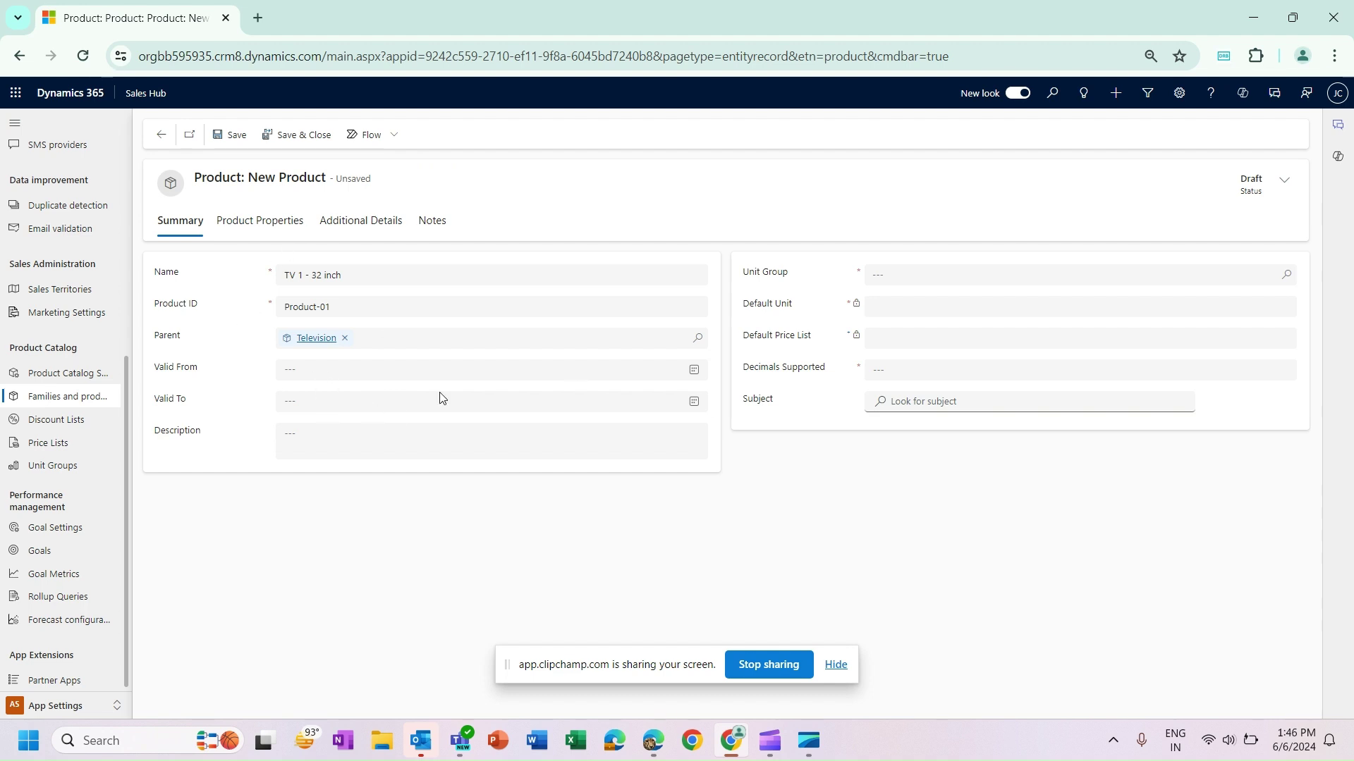
Set the unit group to Default Unit, default unit to Primary Unit and decimals supported to 0, and save the product
click(887, 276)
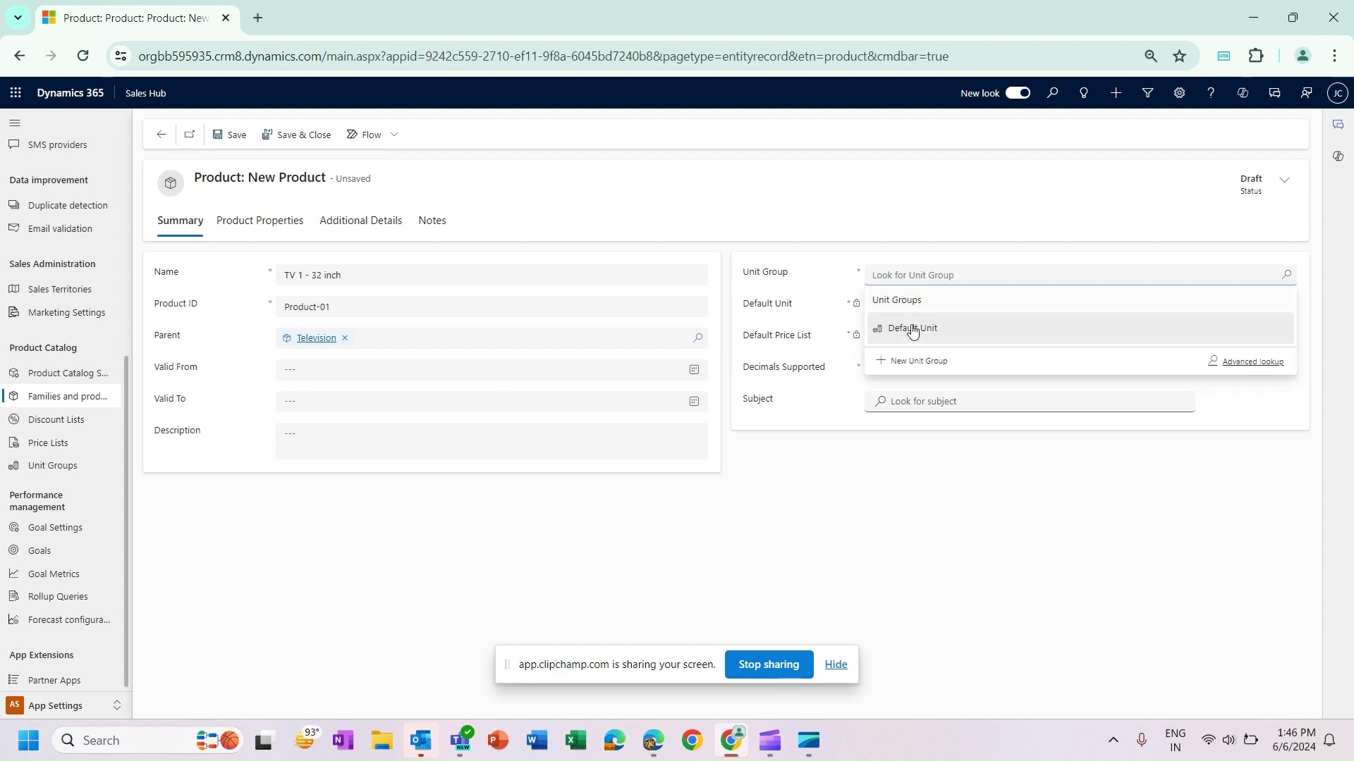
click(912, 330)
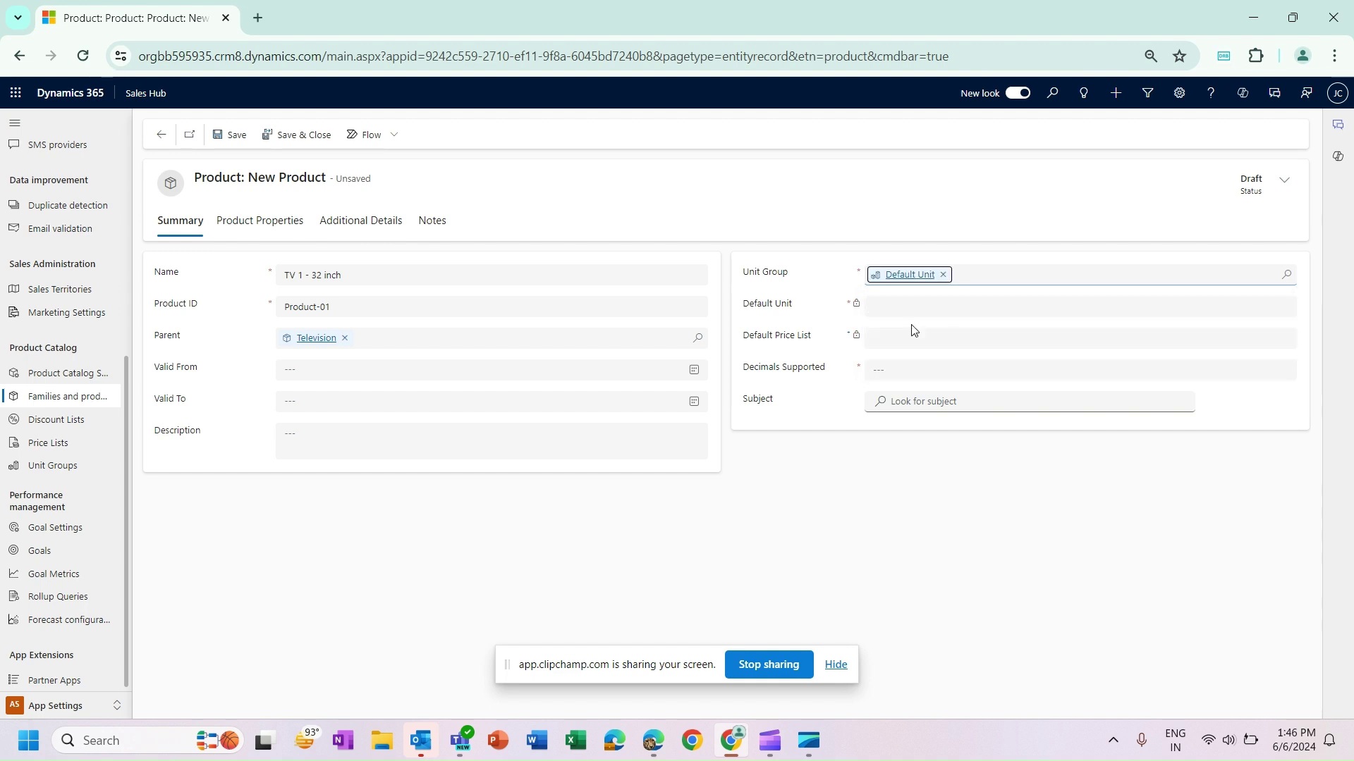
click(912, 310)
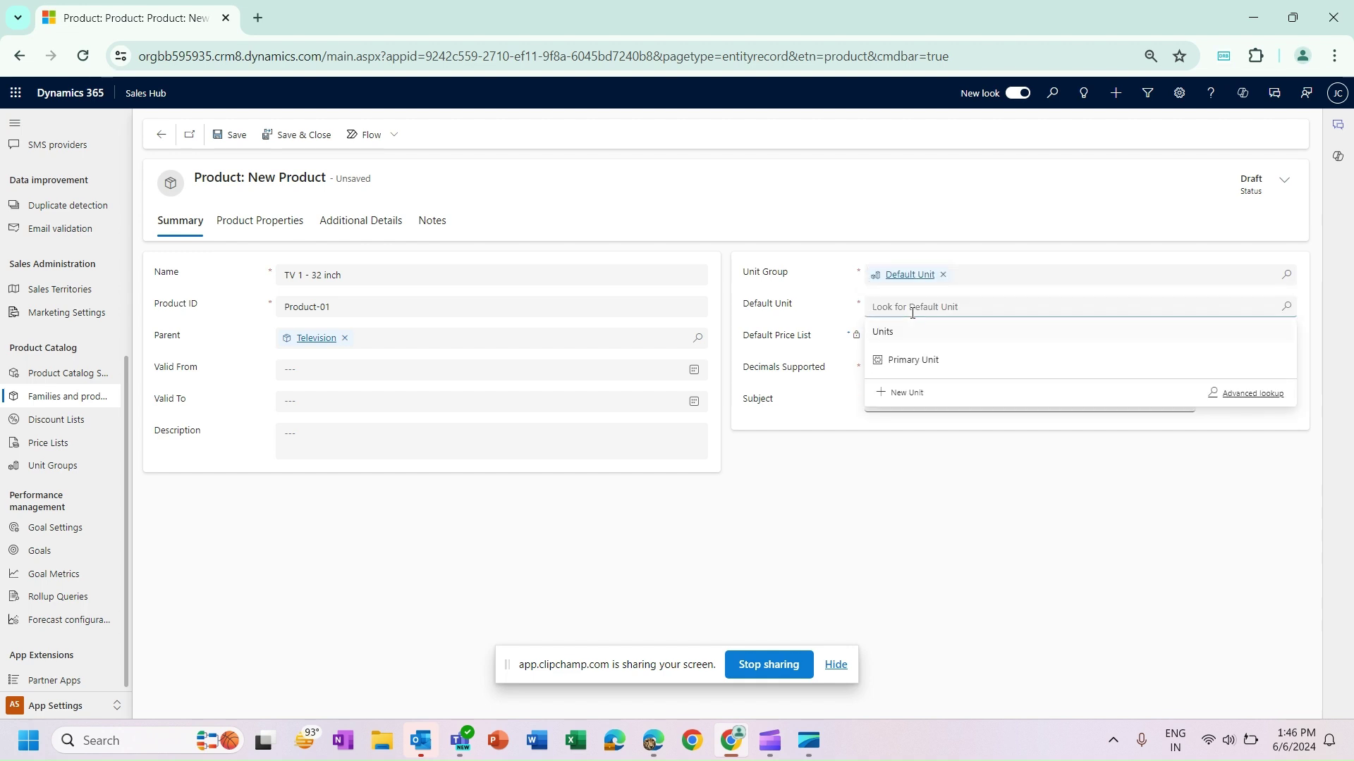
click(908, 359)
click(906, 372)
text(0)
key(ctrl+s)
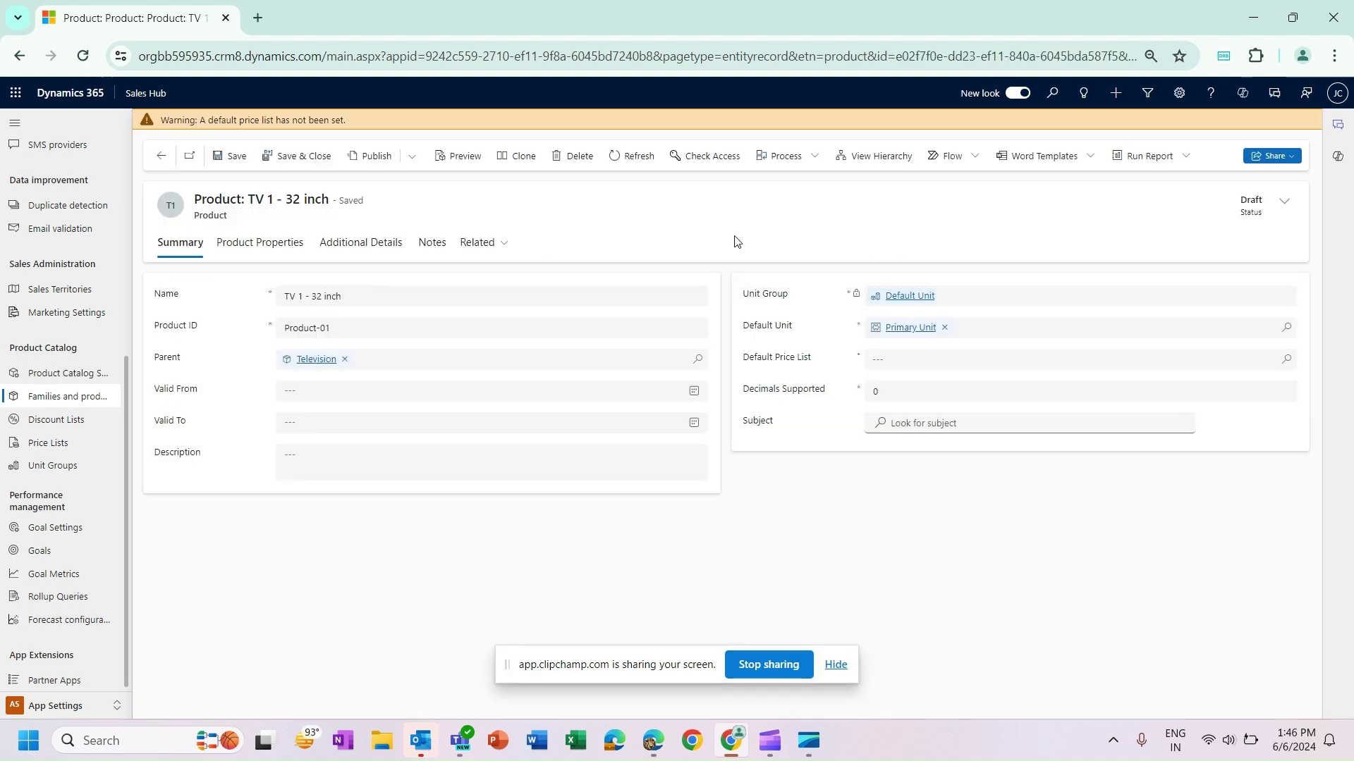
Set the product's default price list to Default Price List and save the record
click(911, 363)
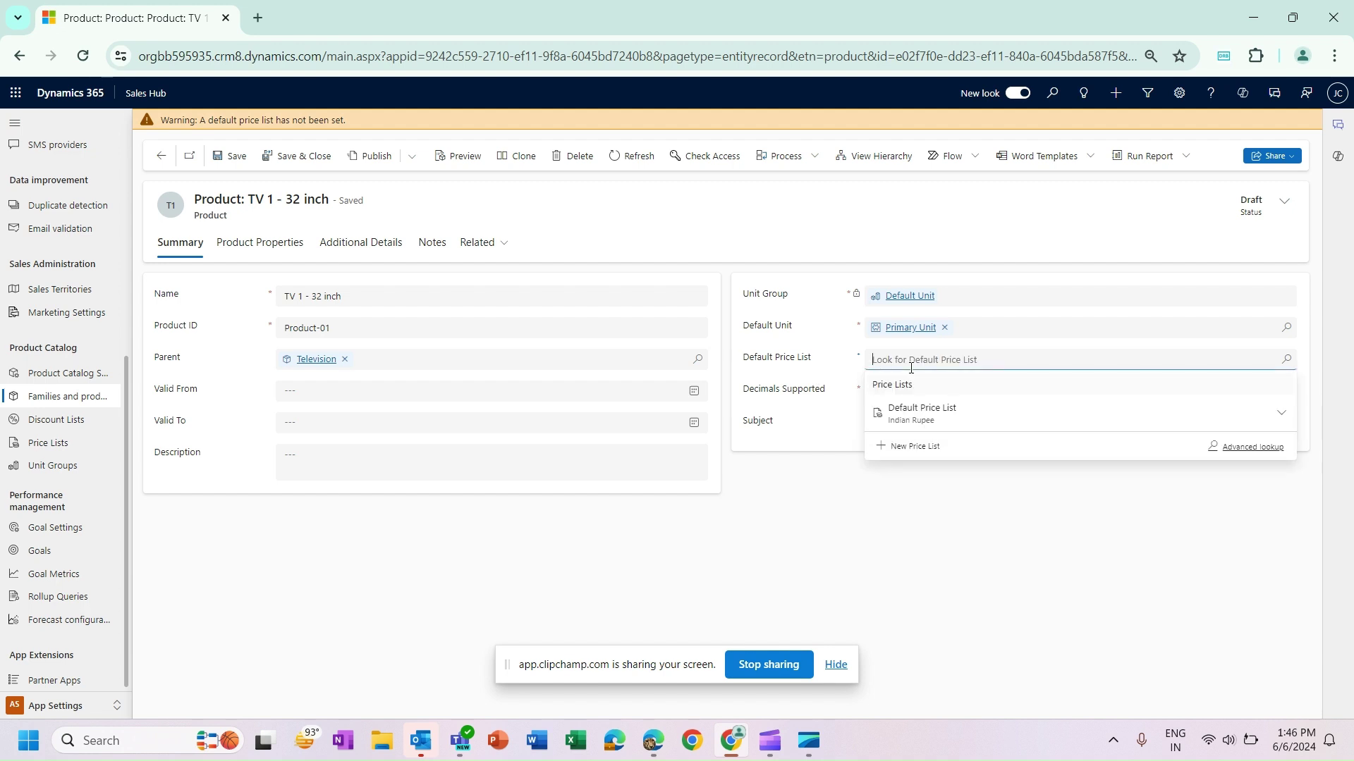
click(912, 409)
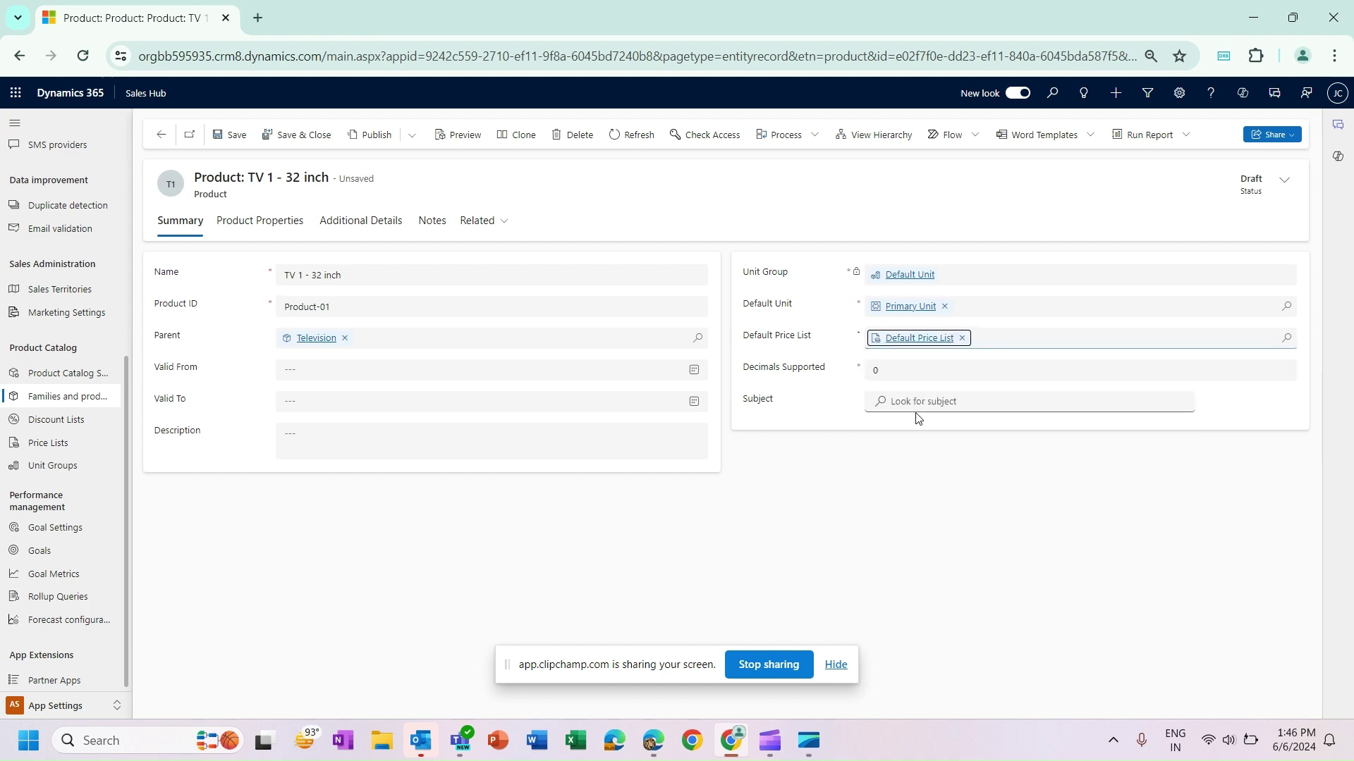
click(228, 135)
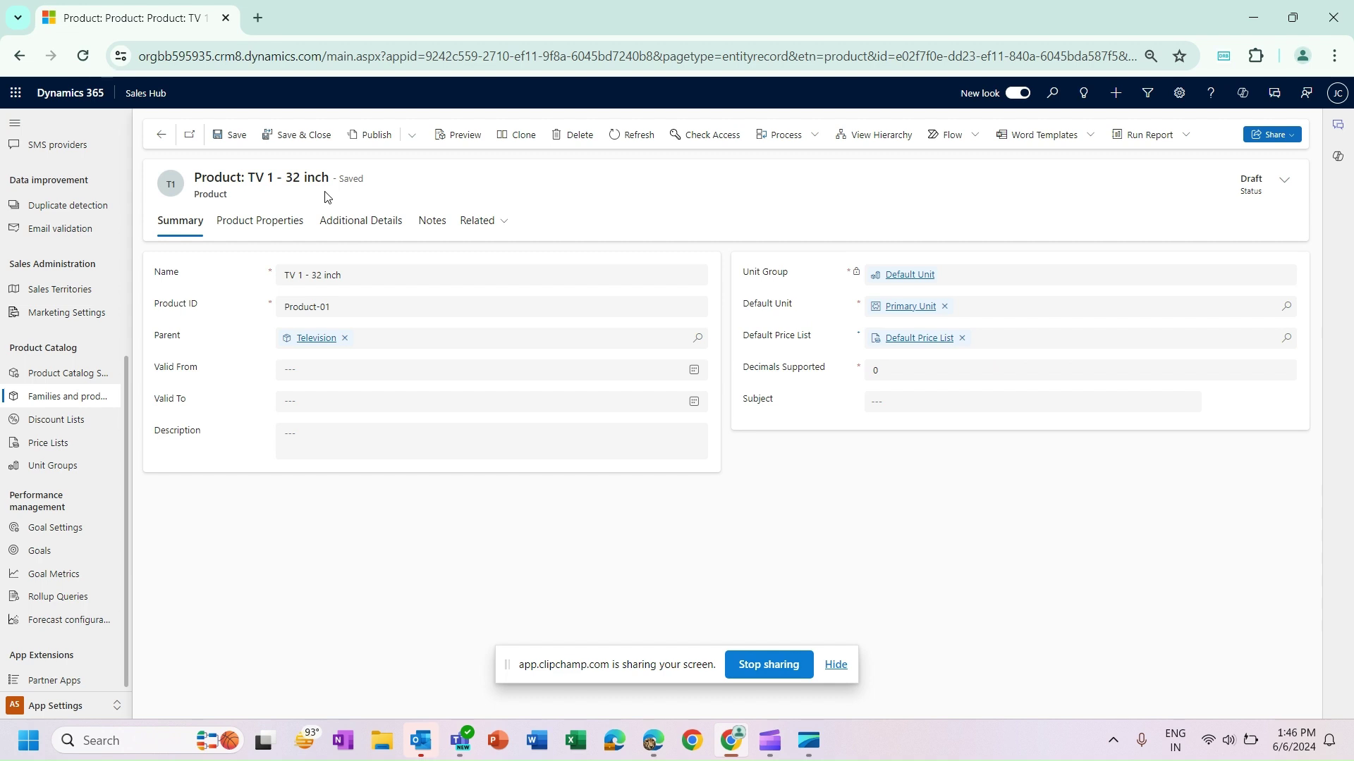
Add a price list item for TV 1 - 32 inch on Default Price List with an amount of 32000, and save and close it
click(331, 222)
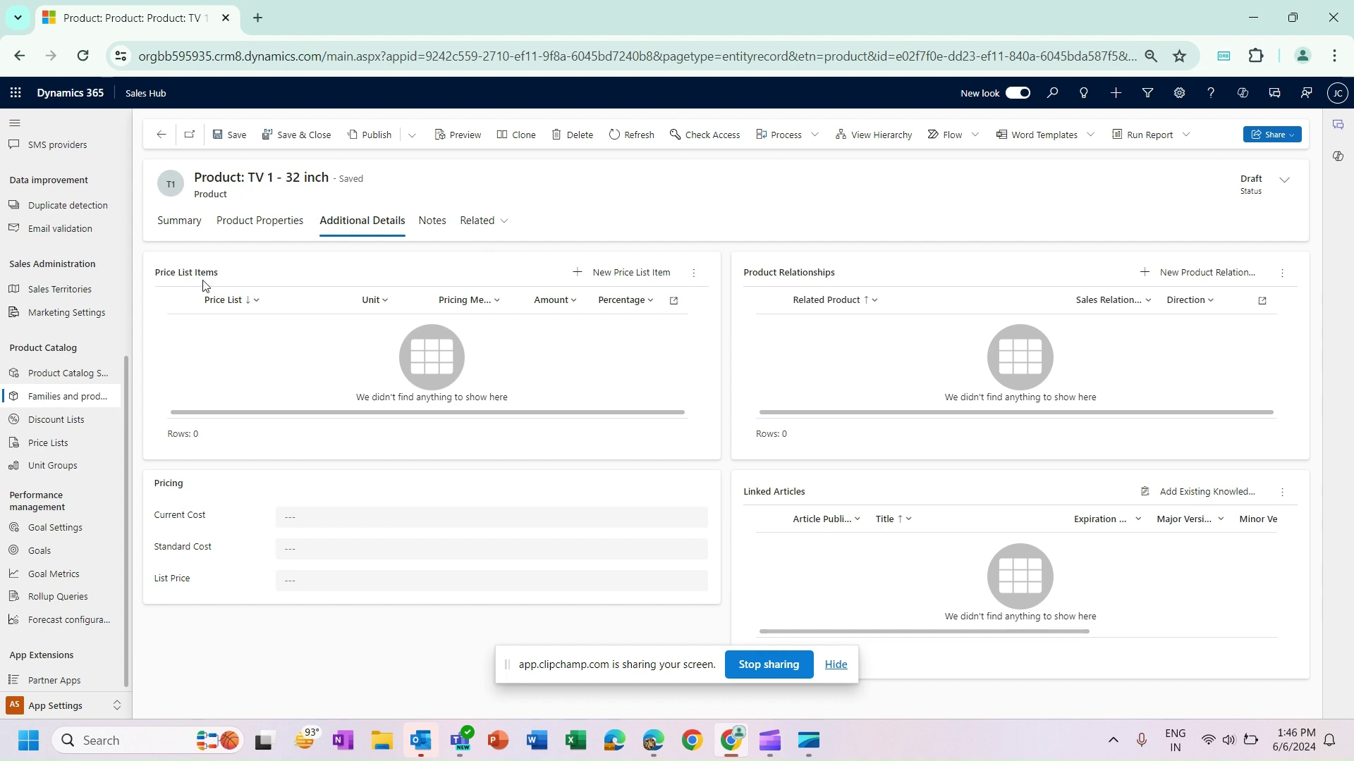
click(583, 285)
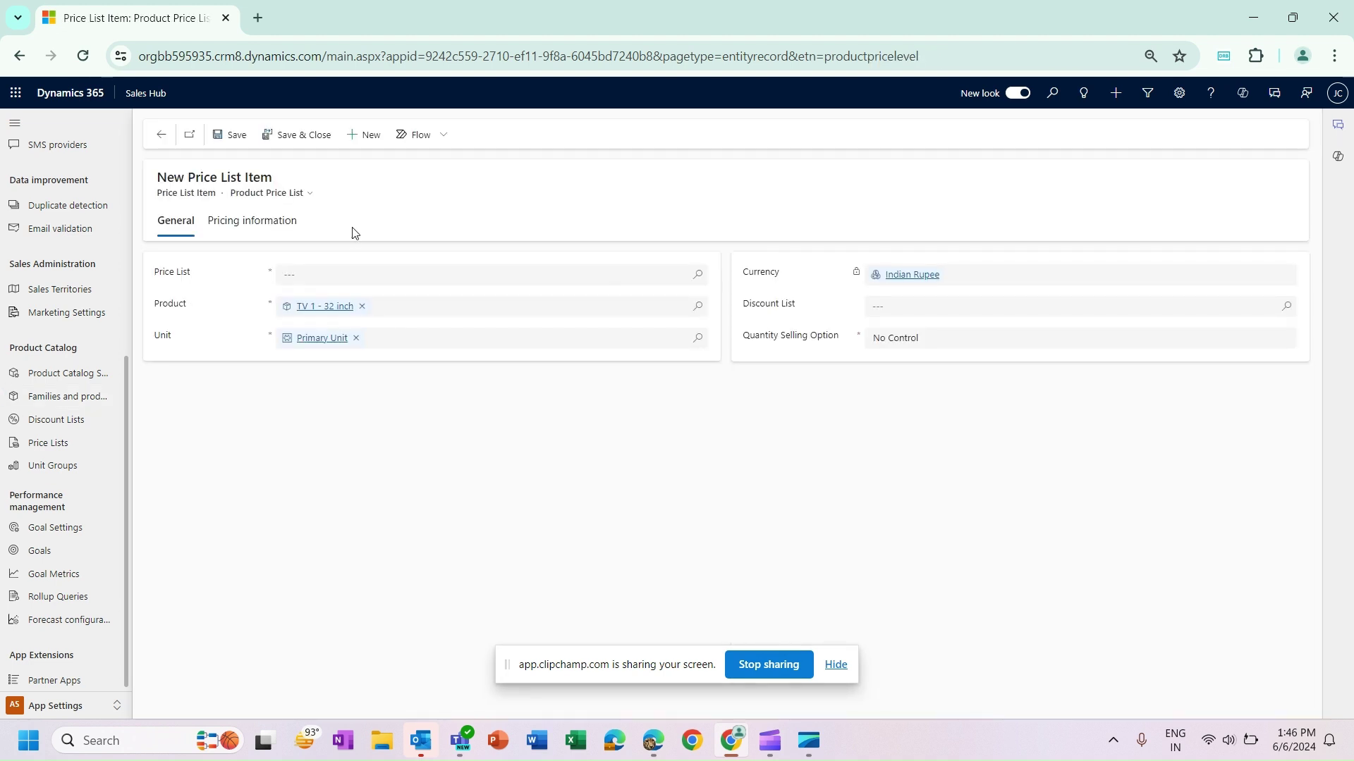
click(337, 283)
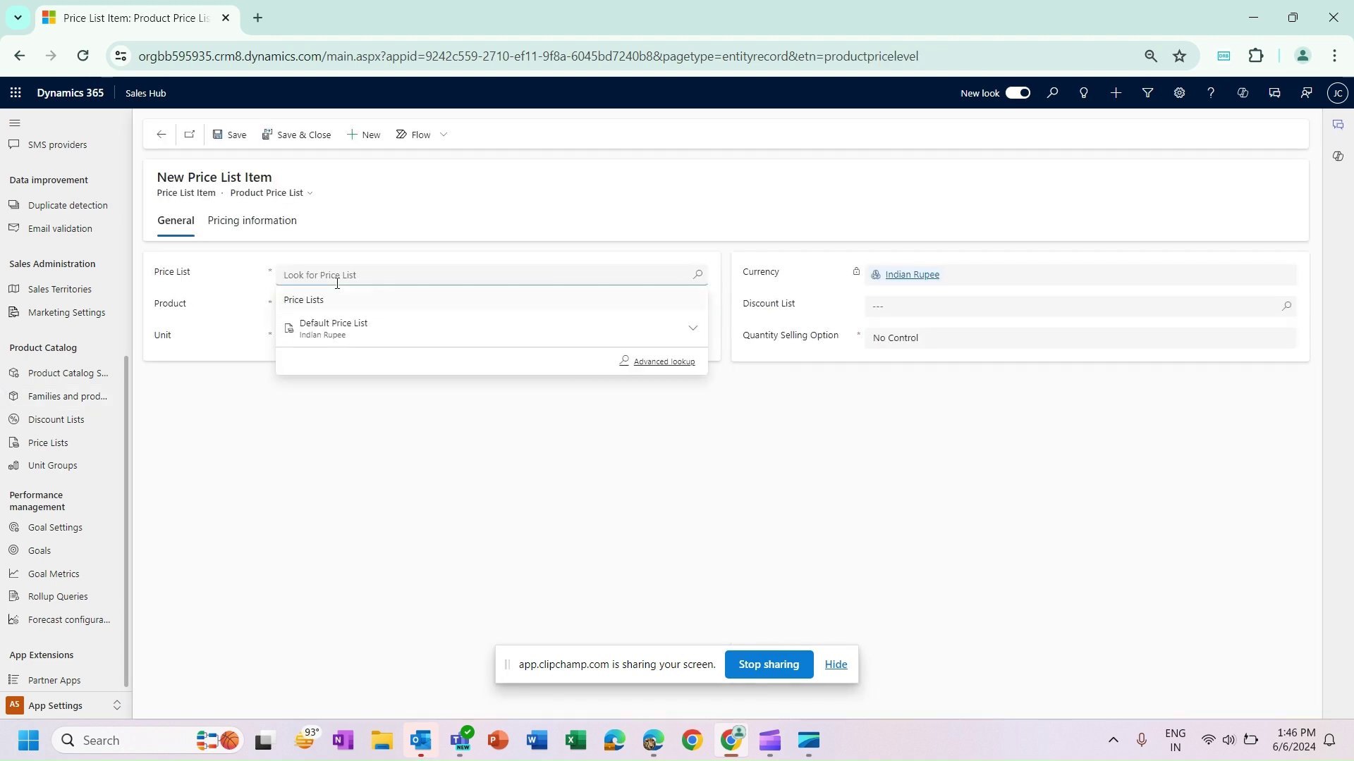
click(346, 328)
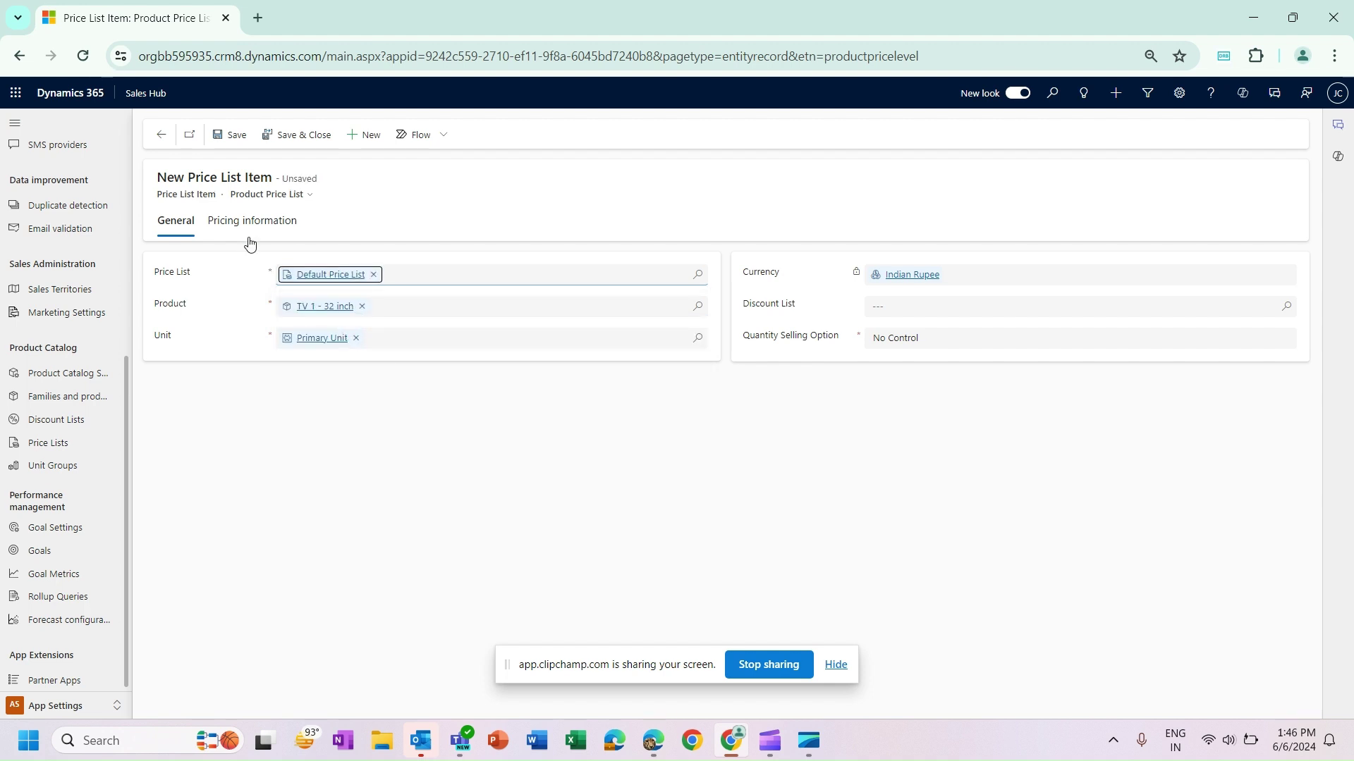
click(248, 222)
click(322, 330)
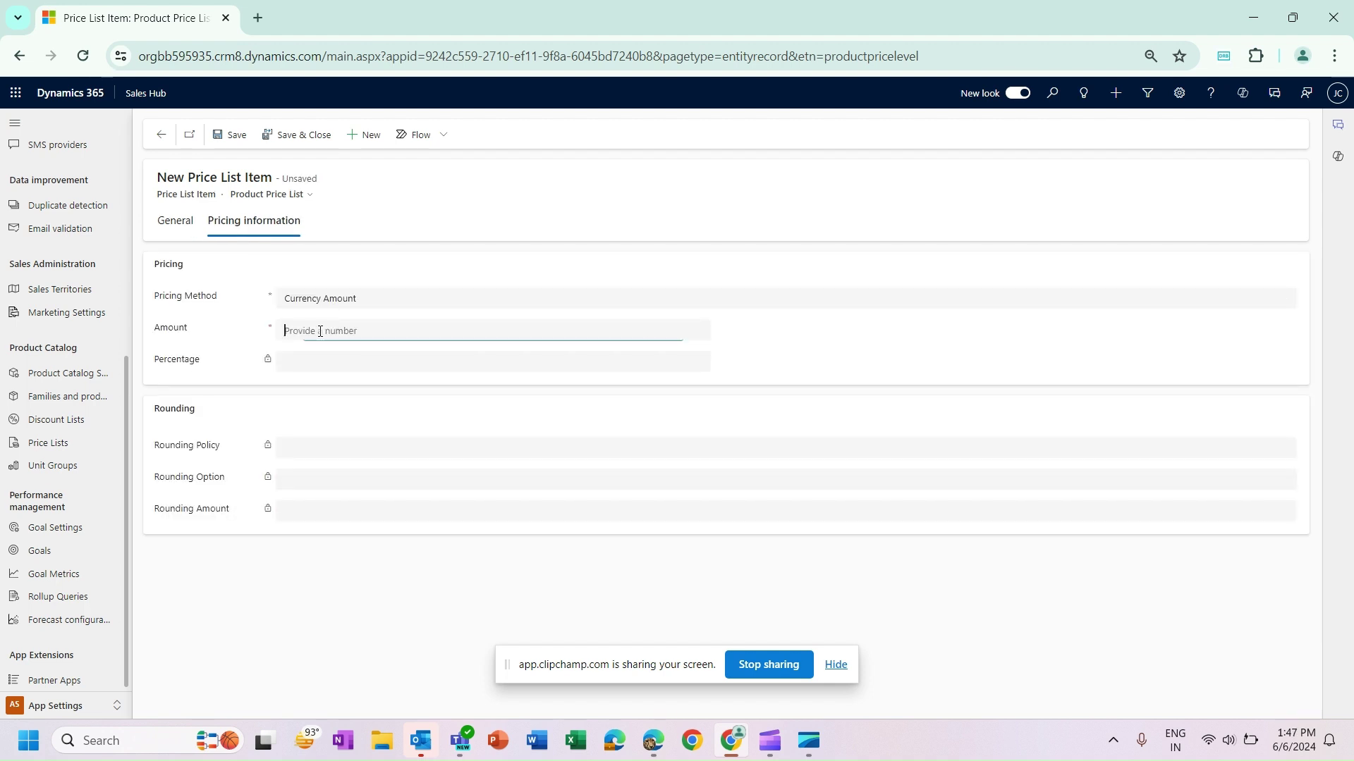
text(32000)
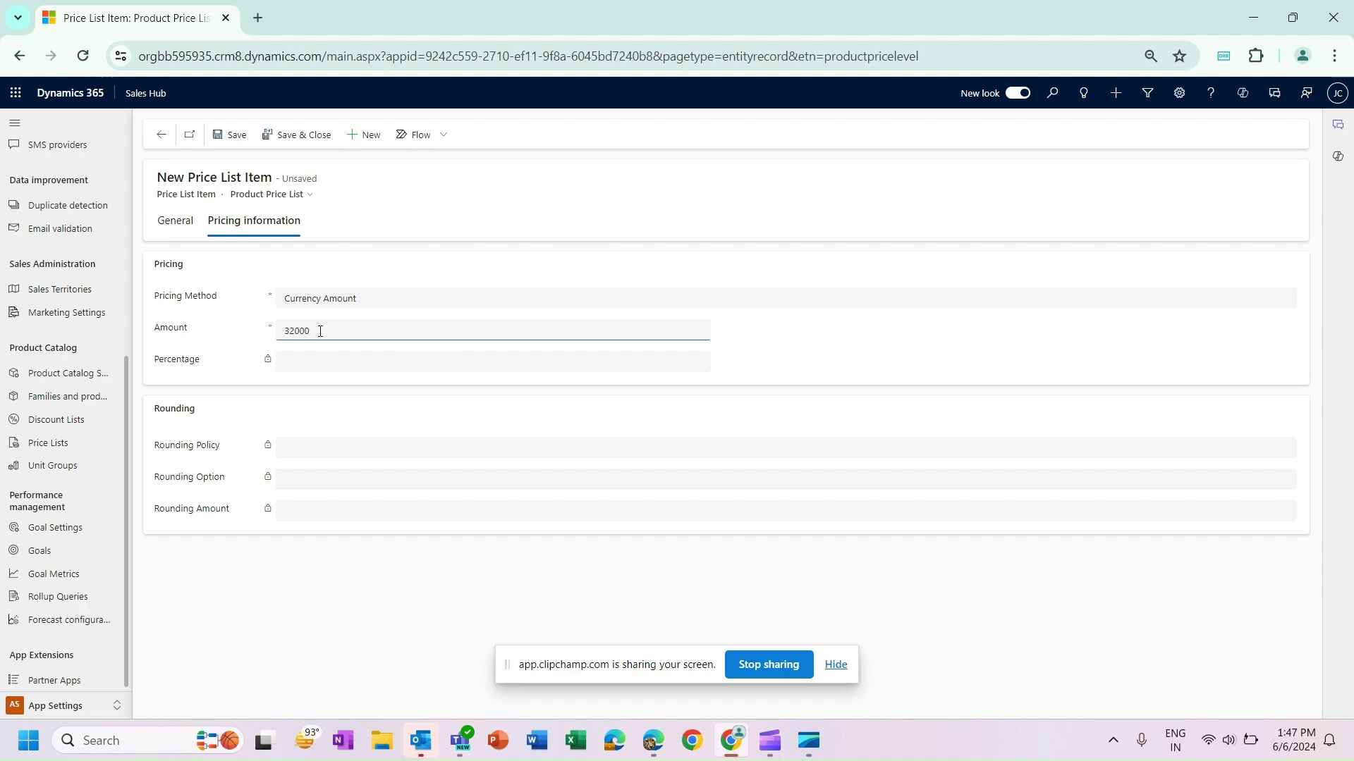
click(816, 360)
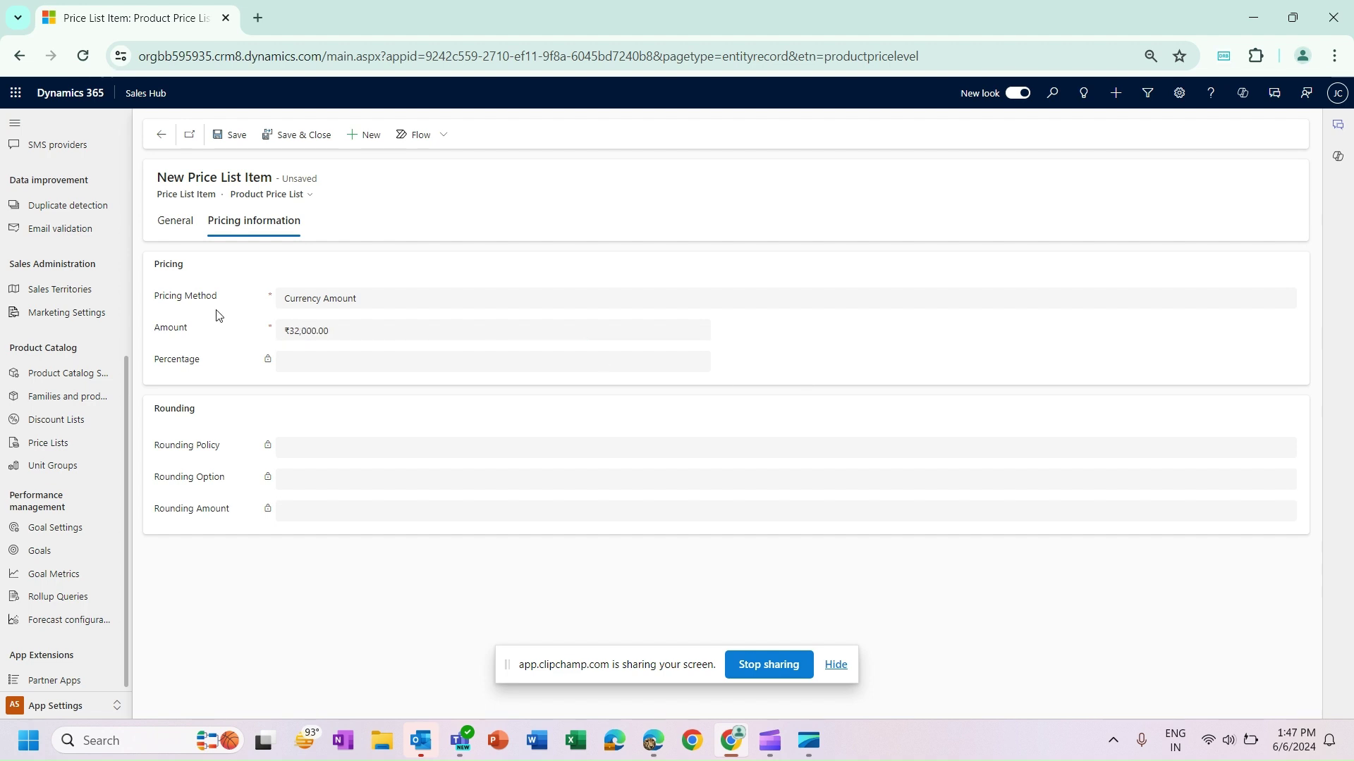
click(299, 135)
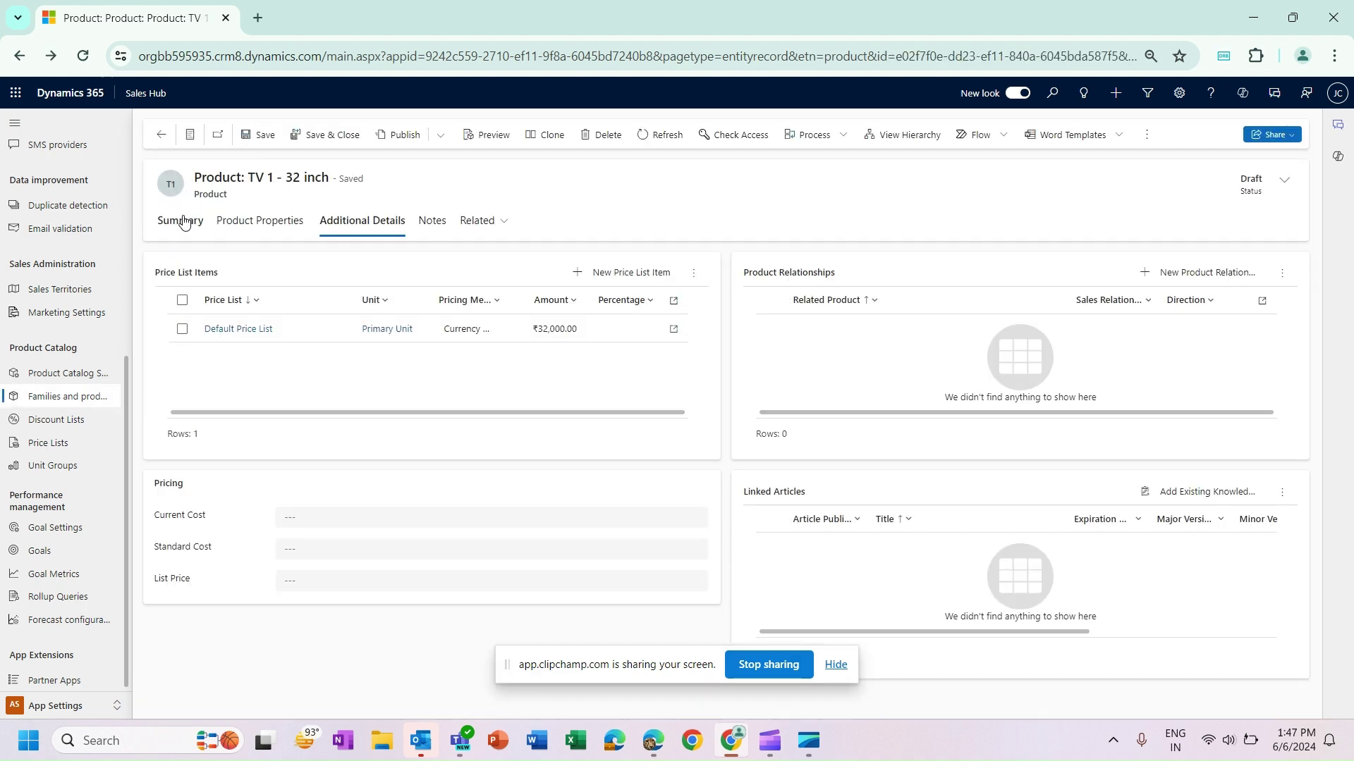
Review the product's summary and price list items, check the hierarchy diagram in draw.io, and return to the Dynamics 365 product list
click(180, 221)
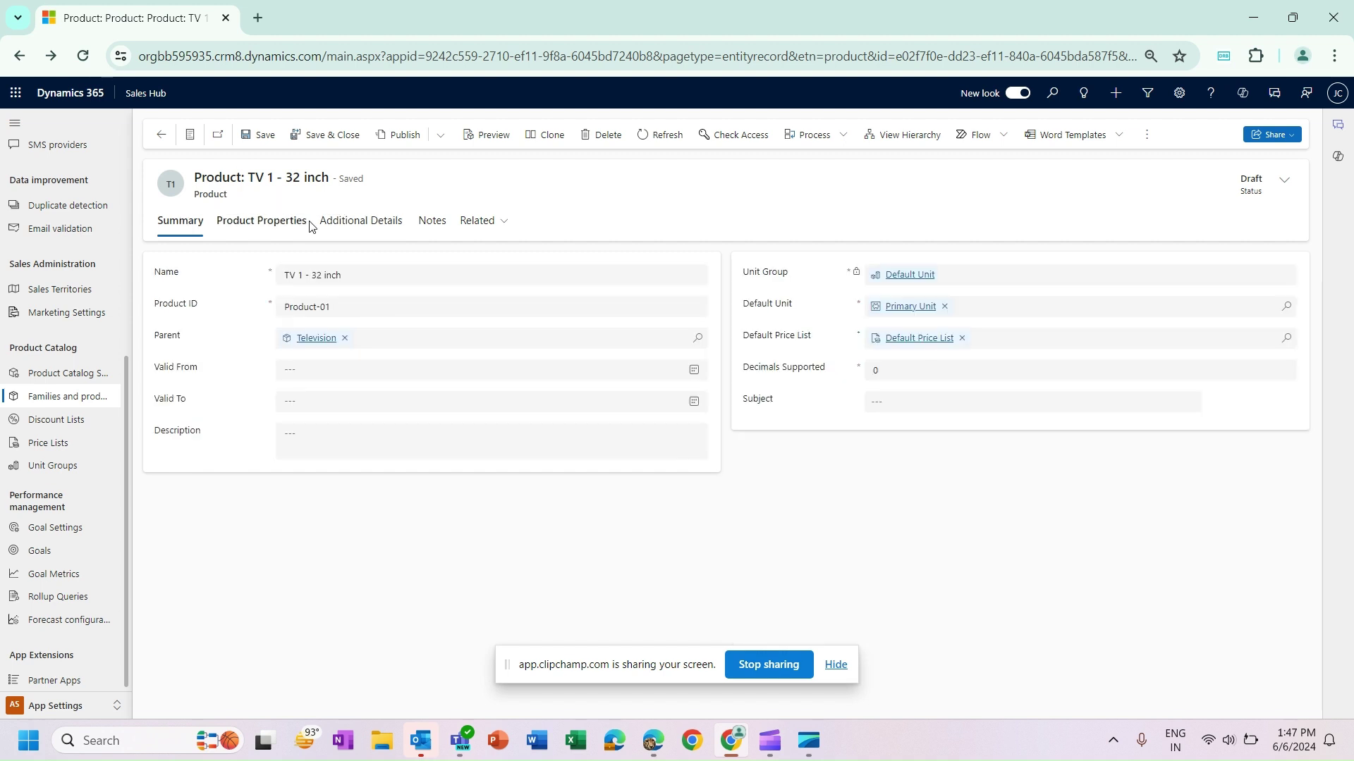
click(371, 223)
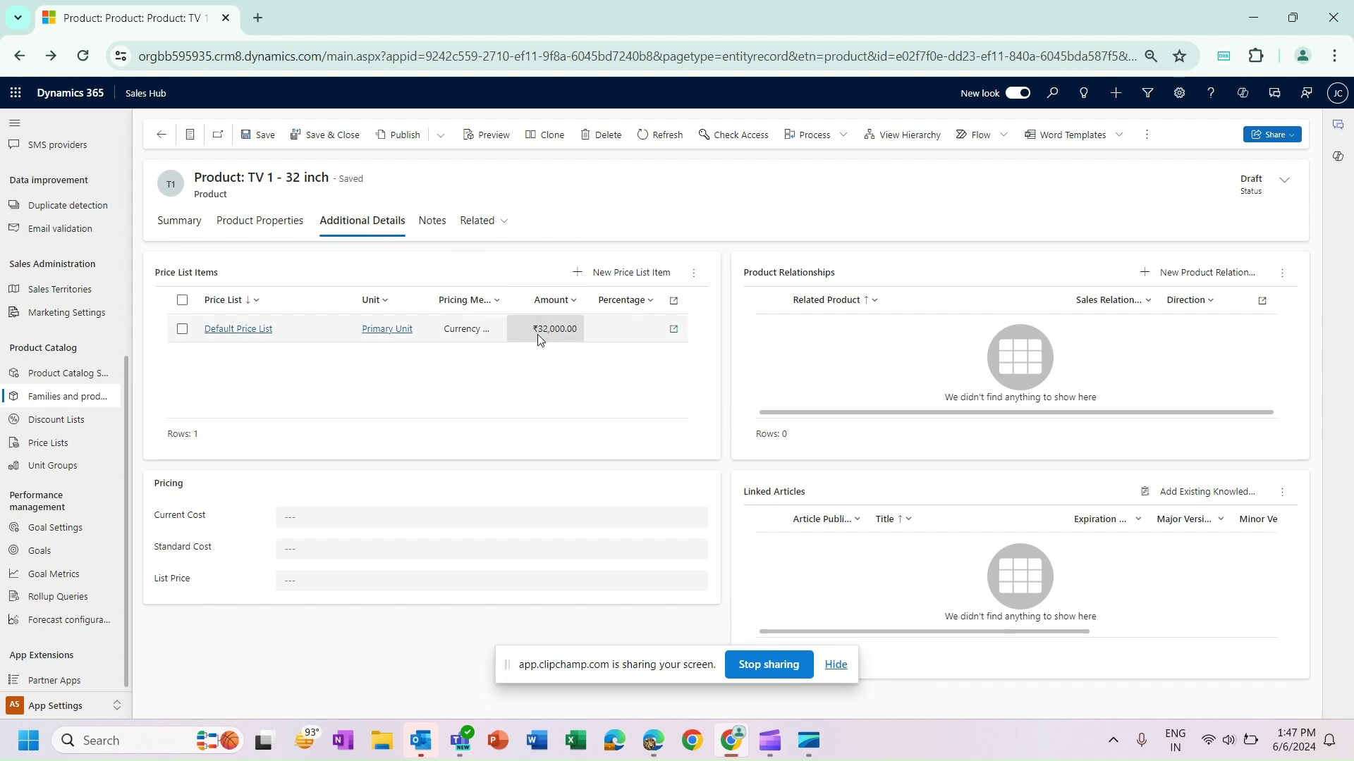
key(alt+Tab)
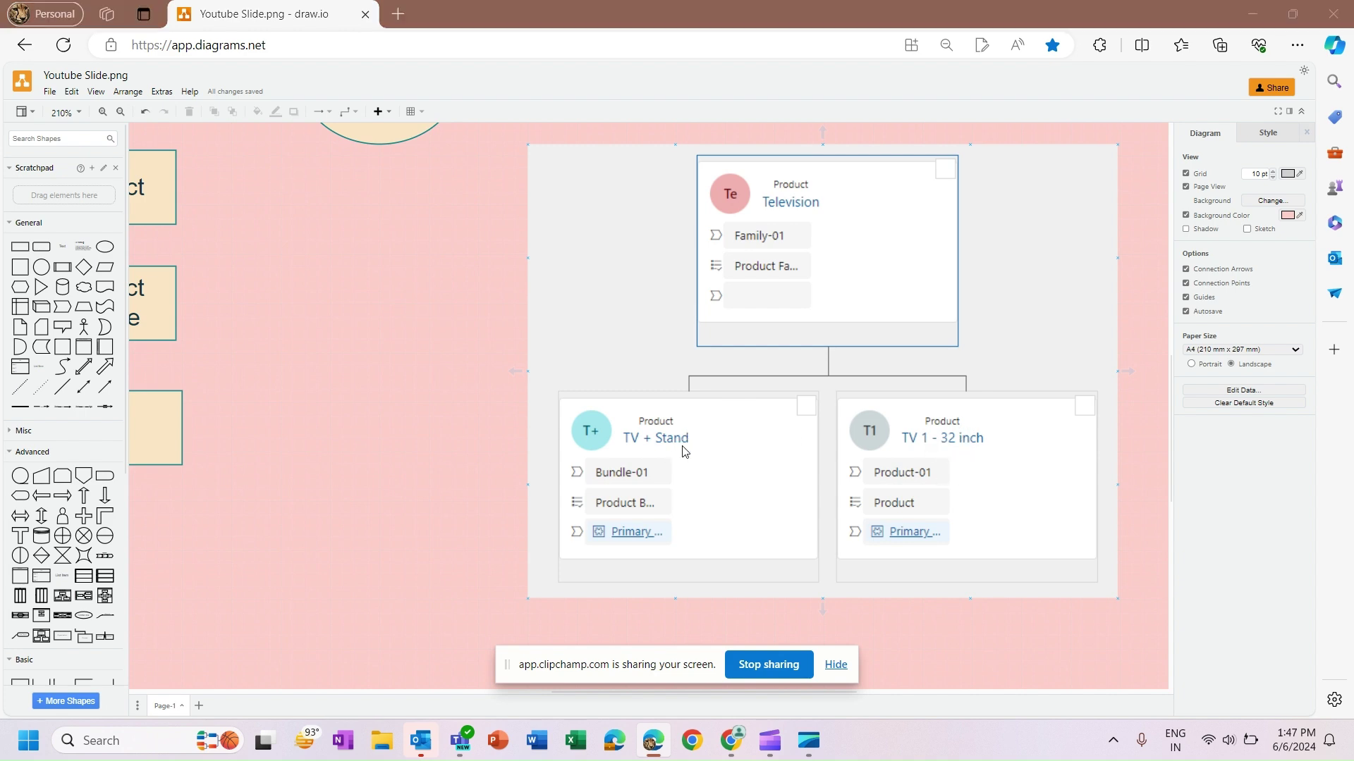
key(alt+Tab)
click(160, 141)
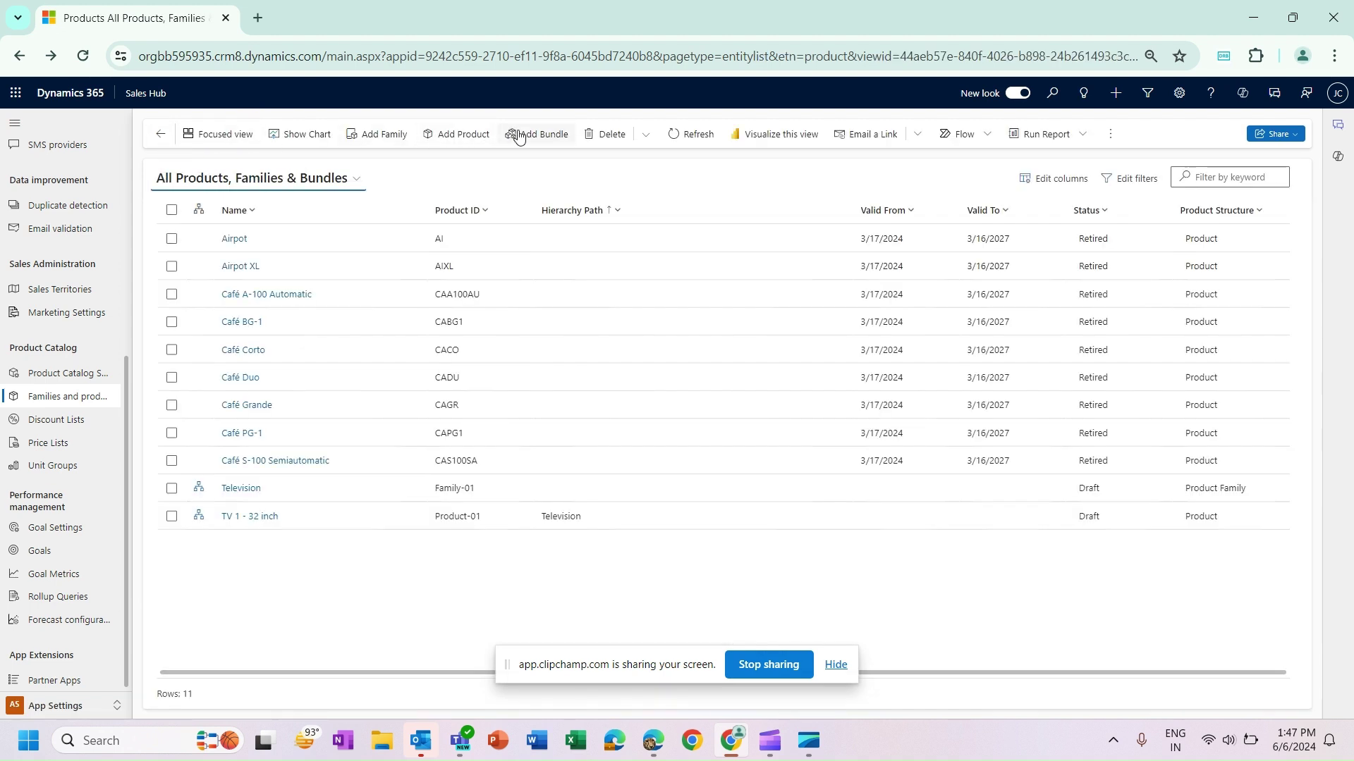
Start a new product named TV Stand with the product ID Product-01
click(459, 135)
click(349, 277)
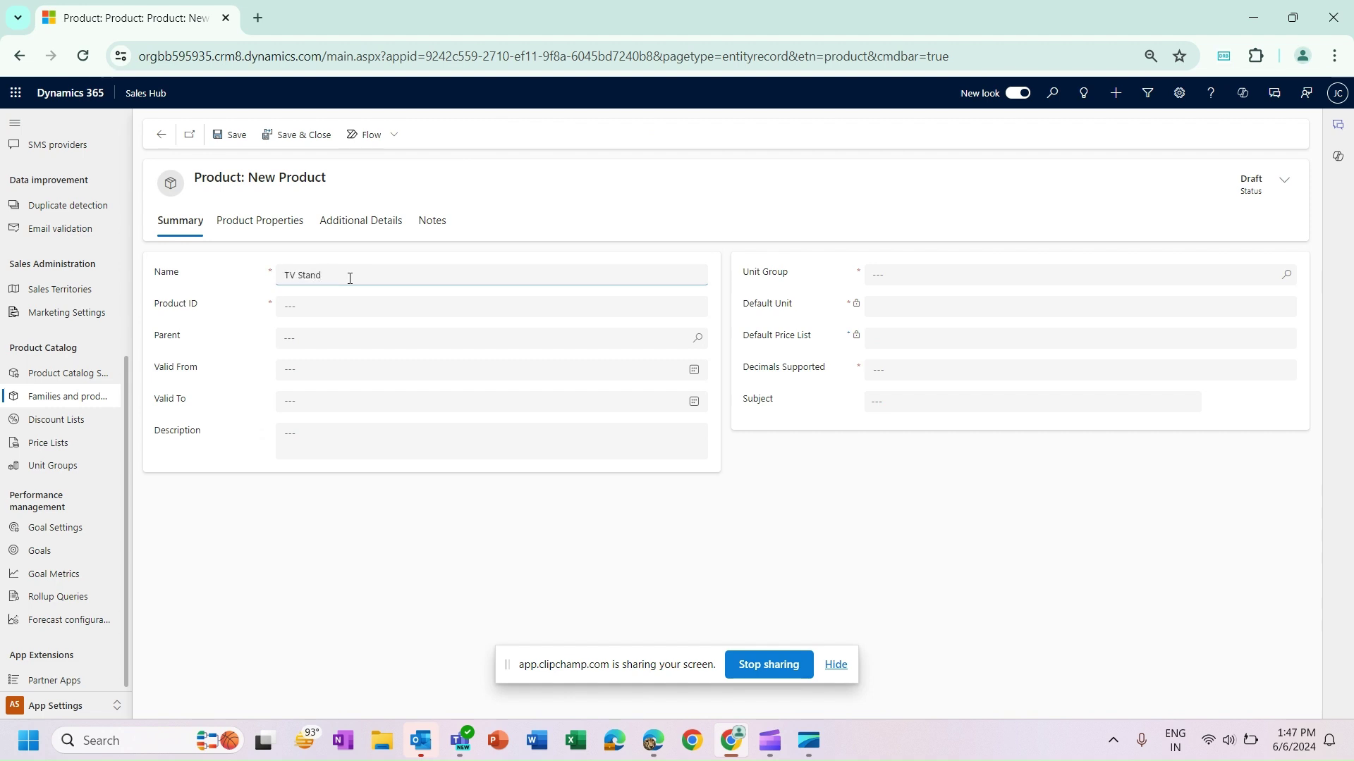
click(341, 314)
text(Produ)
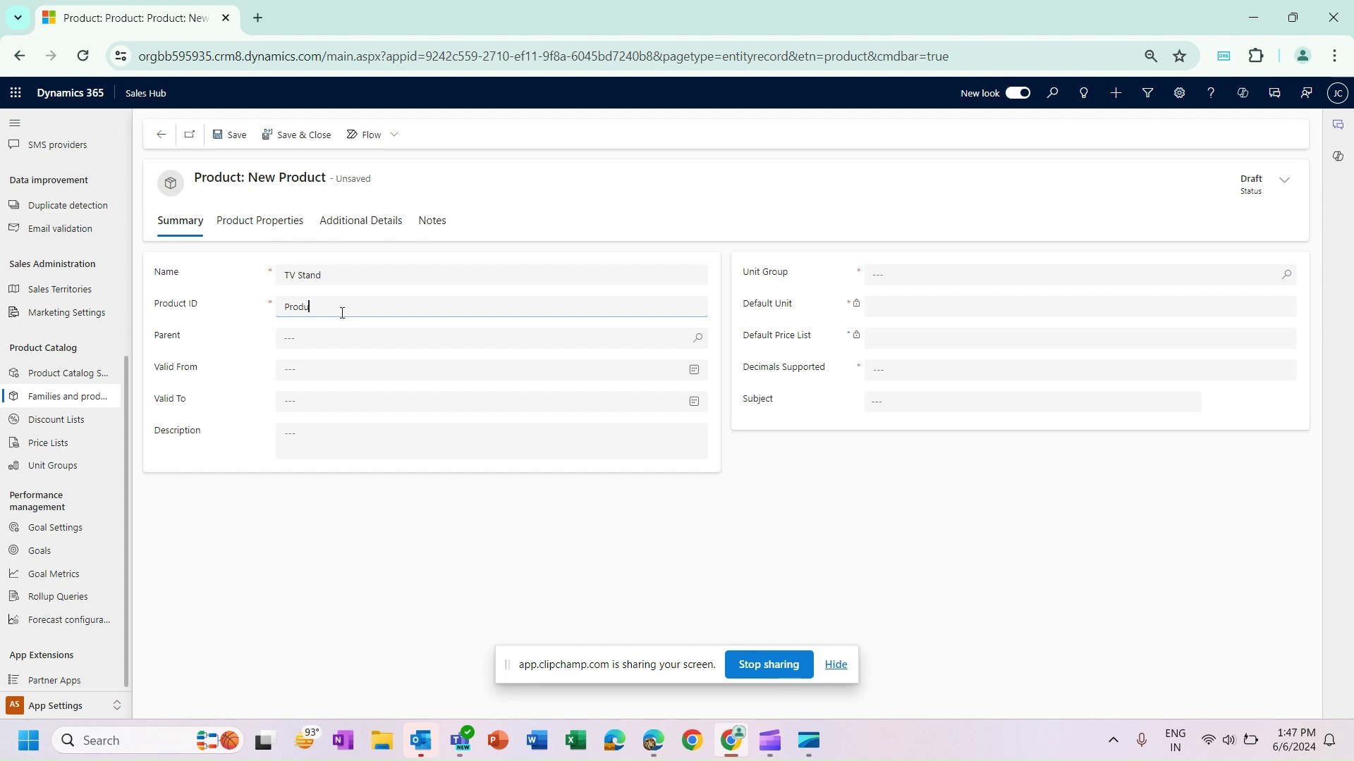
text(ct-01)
click(827, 490)
Set TV Stand's unit group to Default Unit, default unit to Primary Unit and decimals supported to 0, and try to save it
click(897, 273)
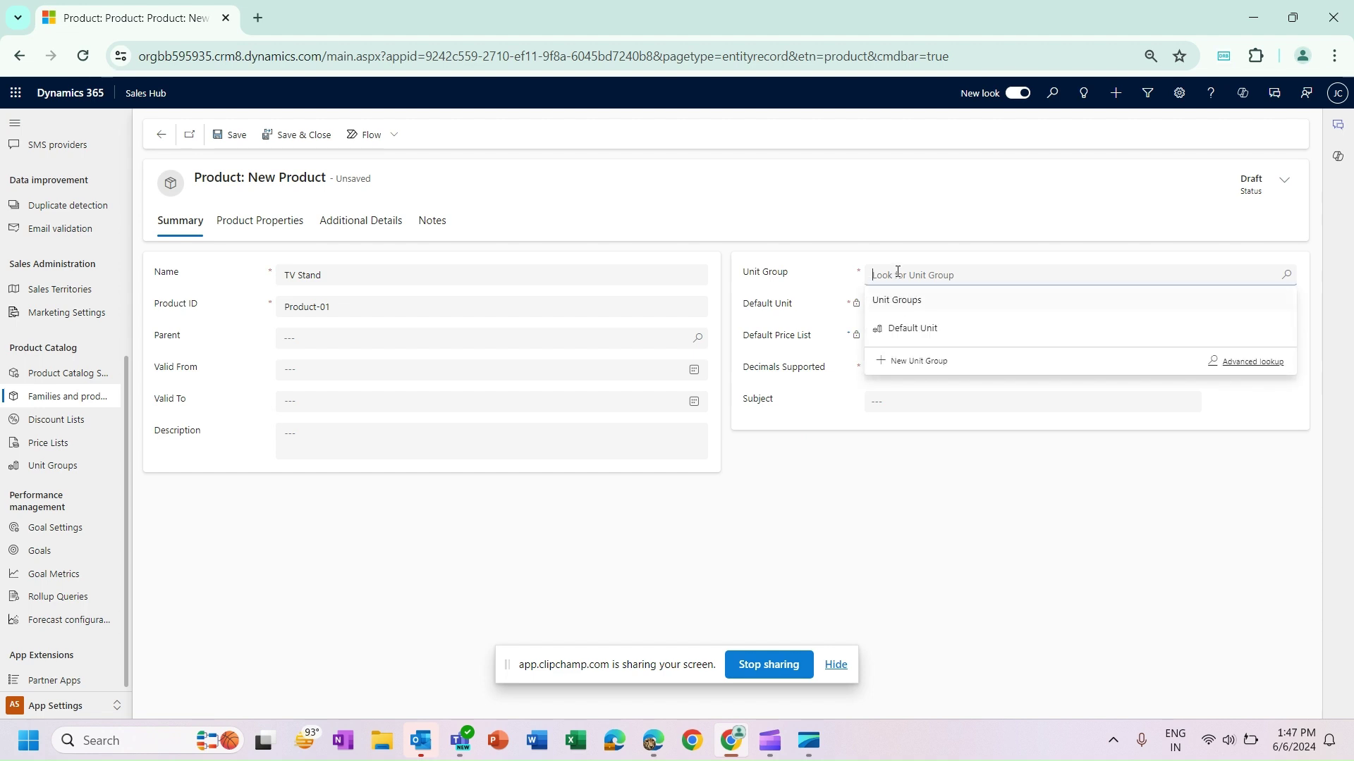
click(923, 322)
click(914, 307)
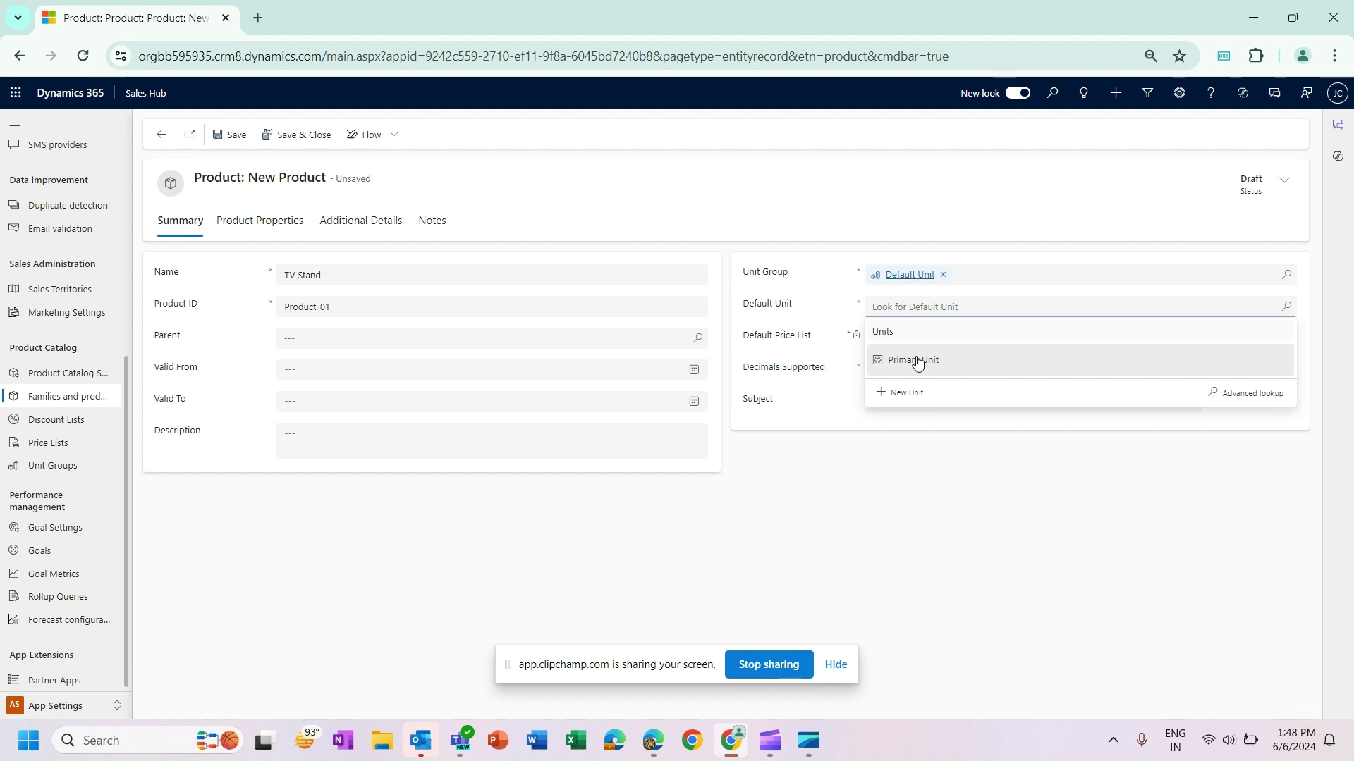
click(917, 361)
click(911, 375)
text(0)
key(ctrl+s)
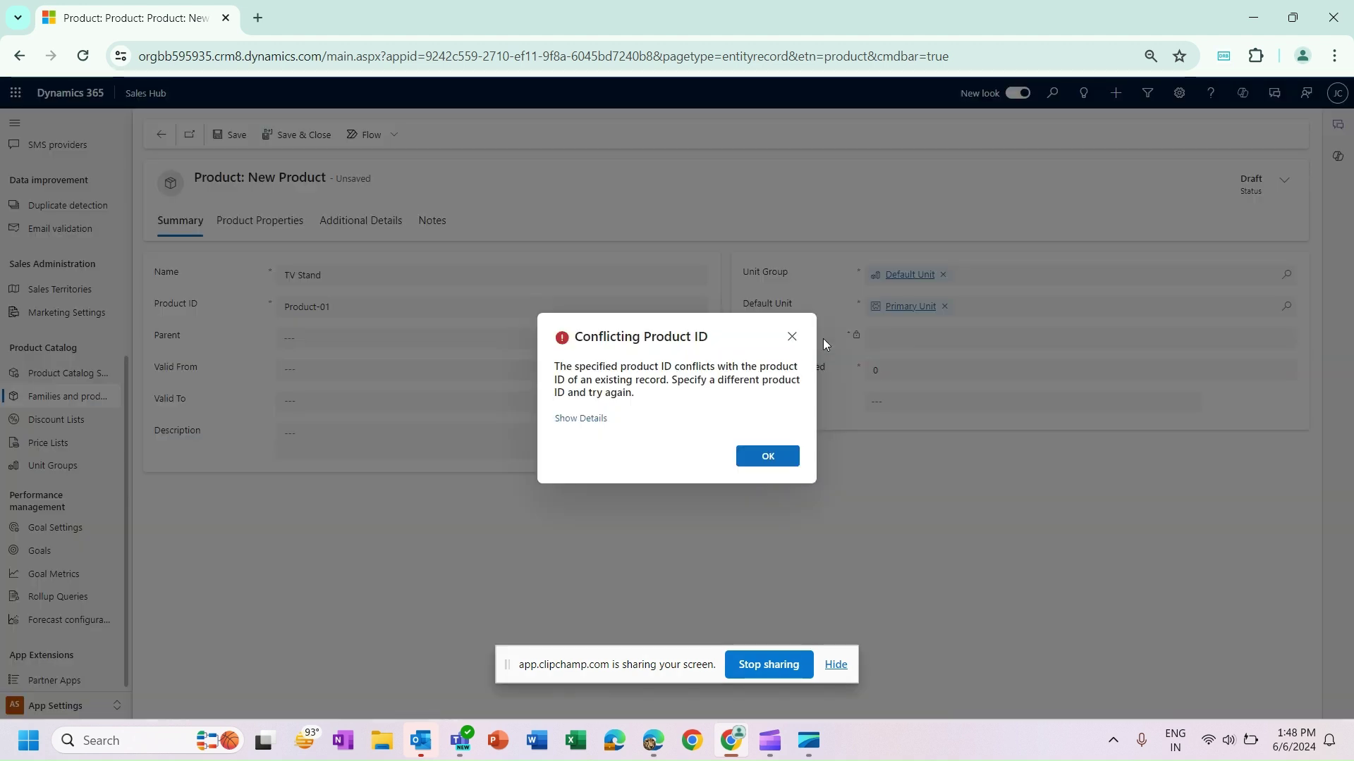
Dismiss the conflict message, change TV Stand's product ID to Product-02 and save the product
click(768, 456)
click(360, 311)
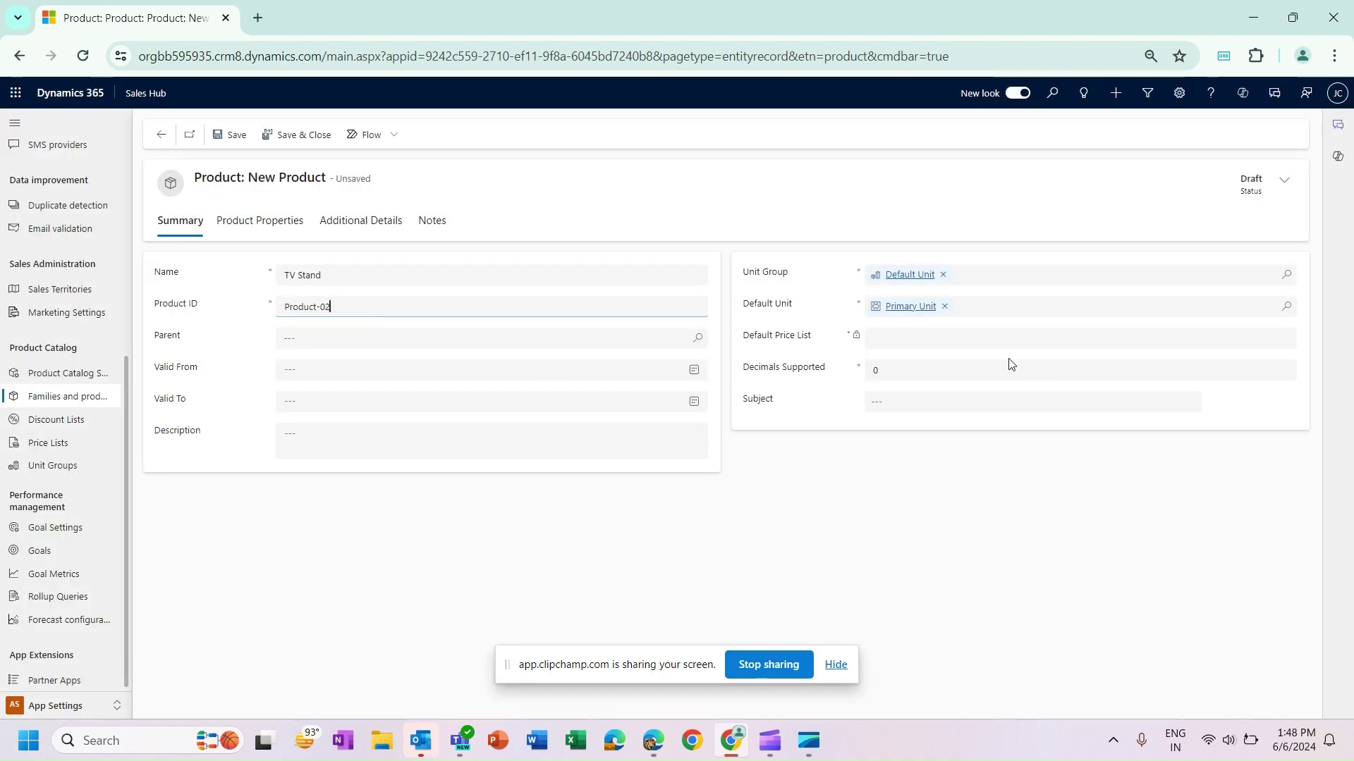
key(ctrl+s)
Set TV Stand's default price list to Default Price List and save the record
click(905, 359)
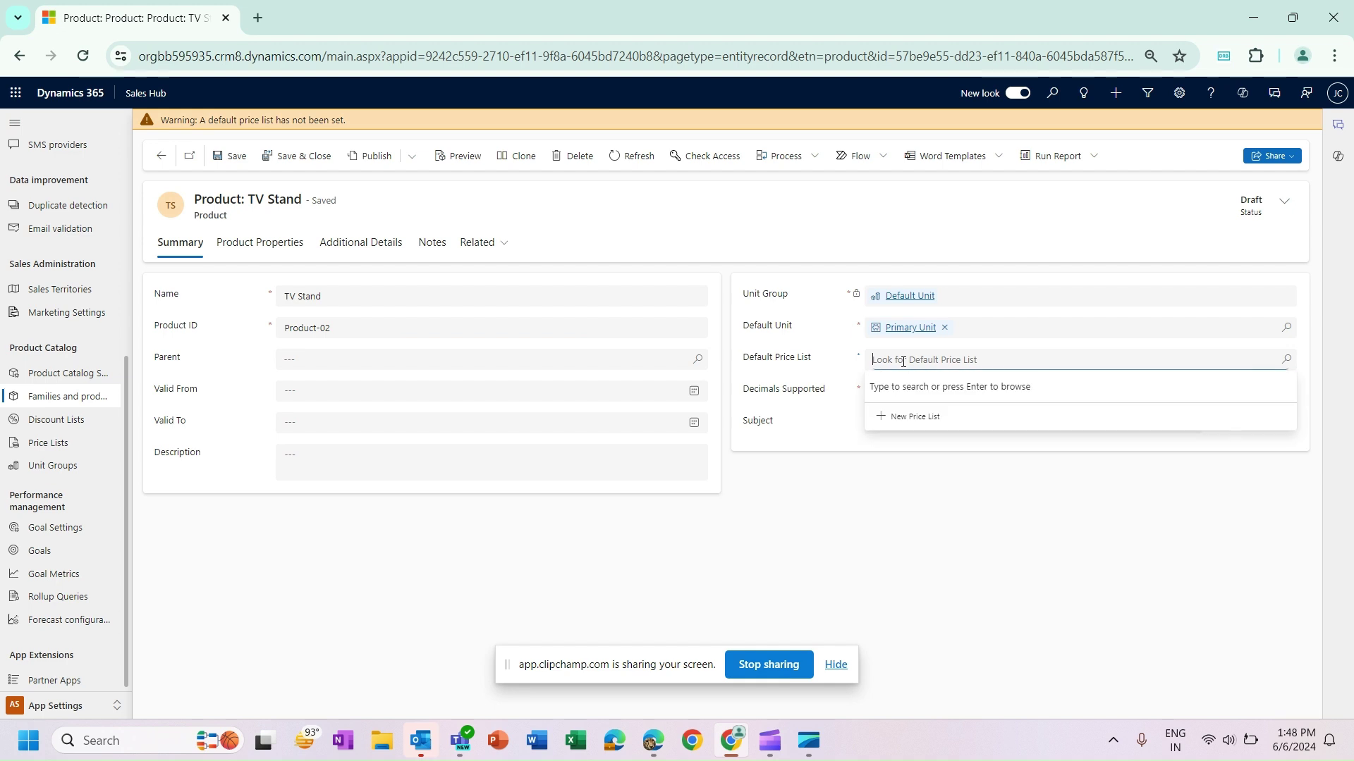
click(920, 409)
key(ctrl+s)
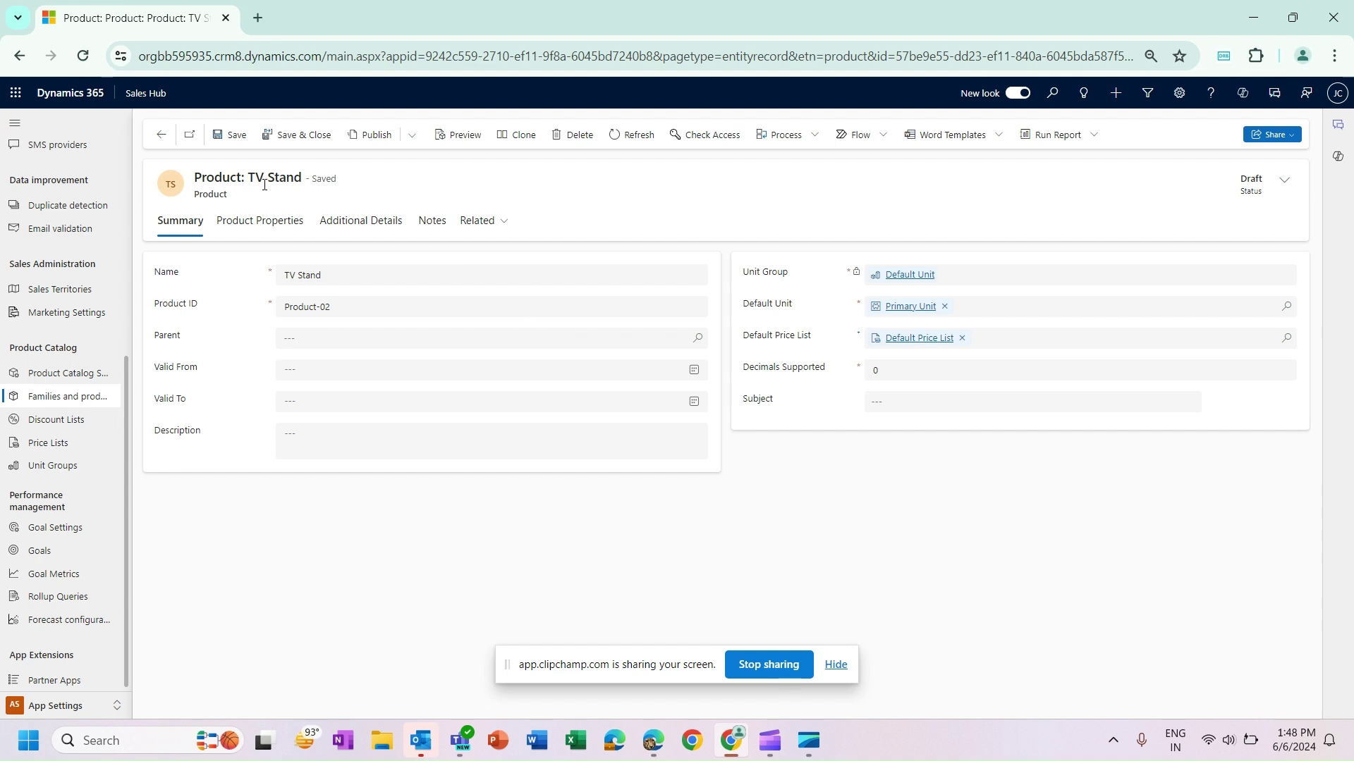
Create a price list item for TV Stand on Default Price List with an amount of 2000
click(373, 222)
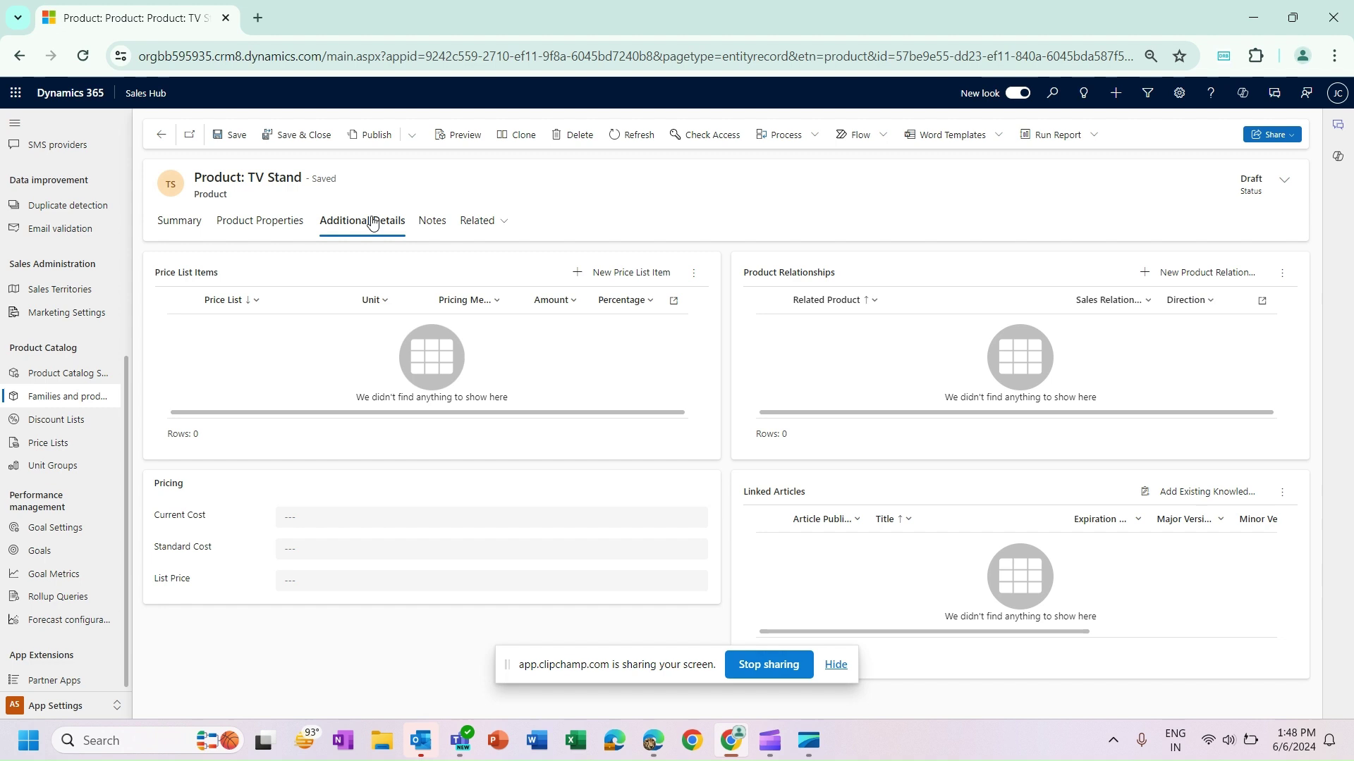
click(625, 273)
click(381, 273)
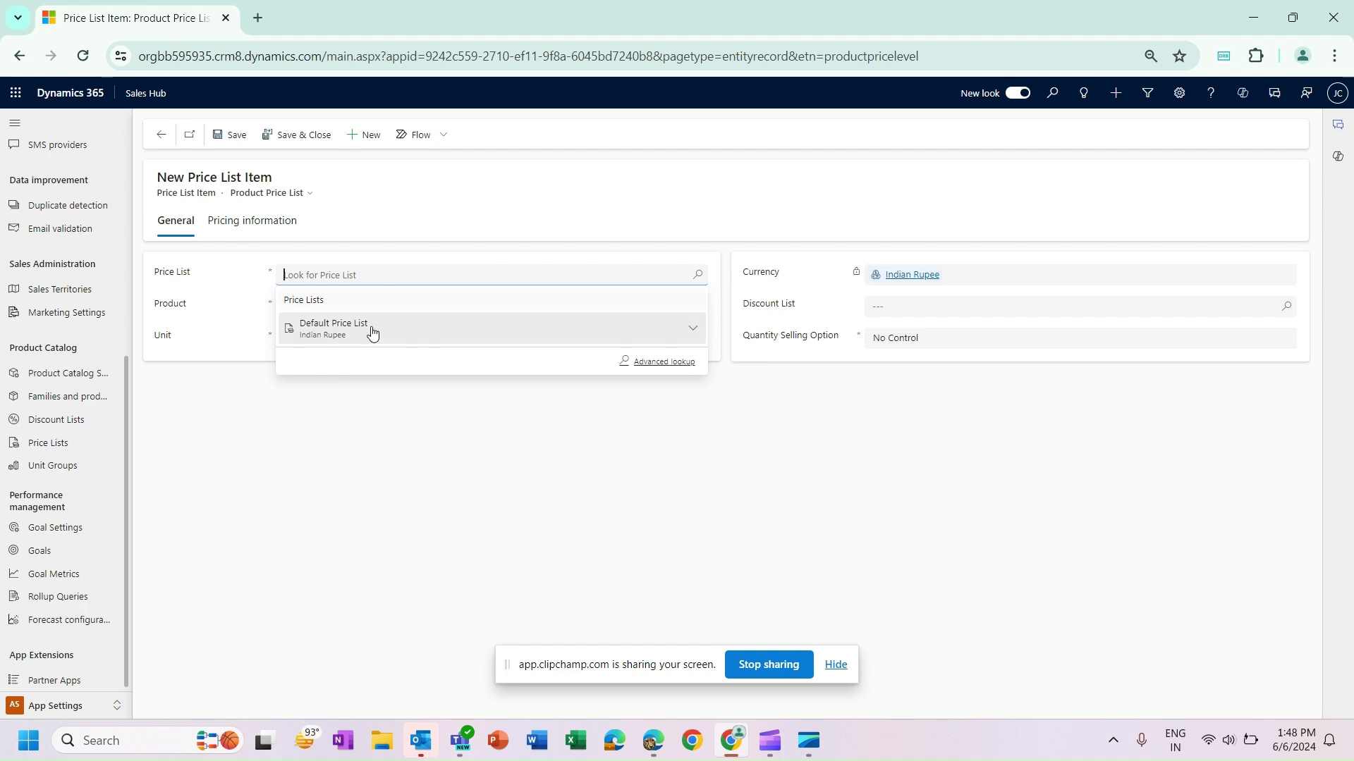
click(372, 331)
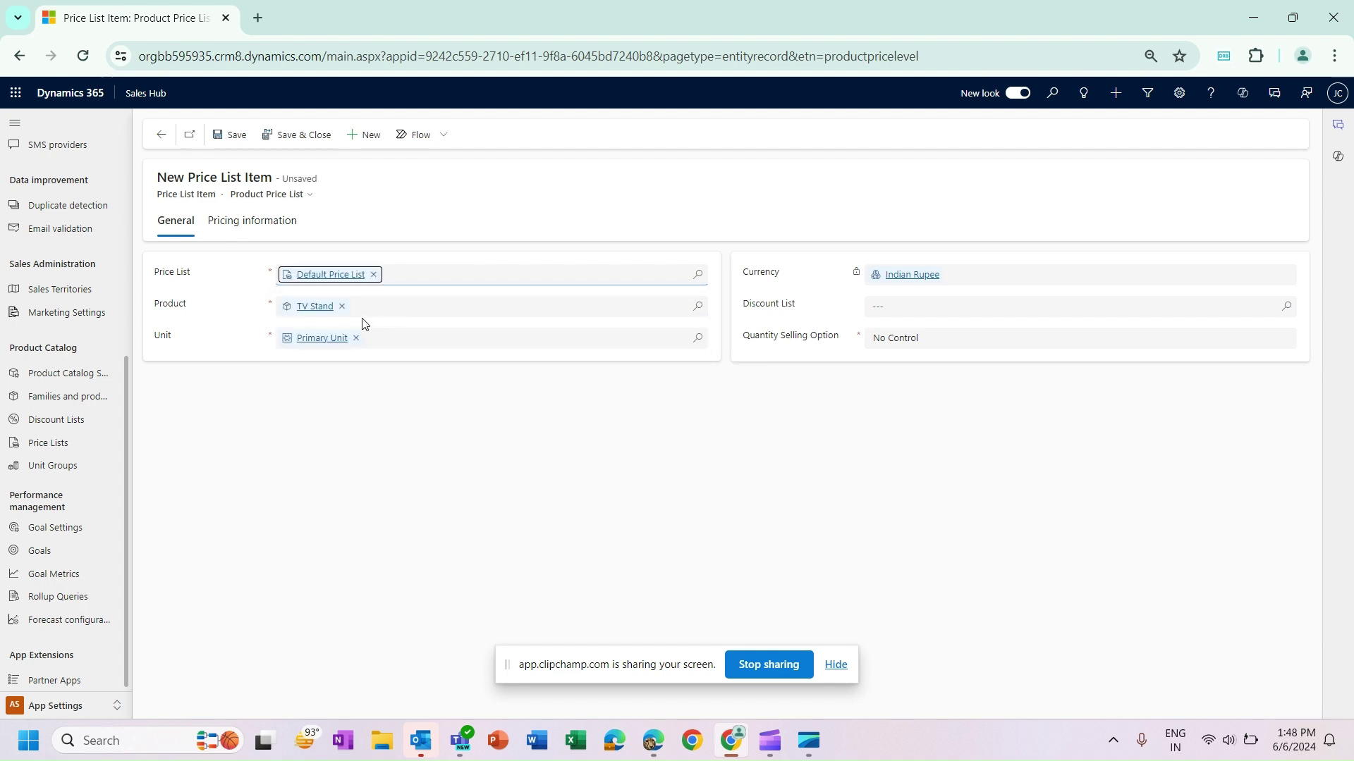
click(276, 221)
click(310, 329)
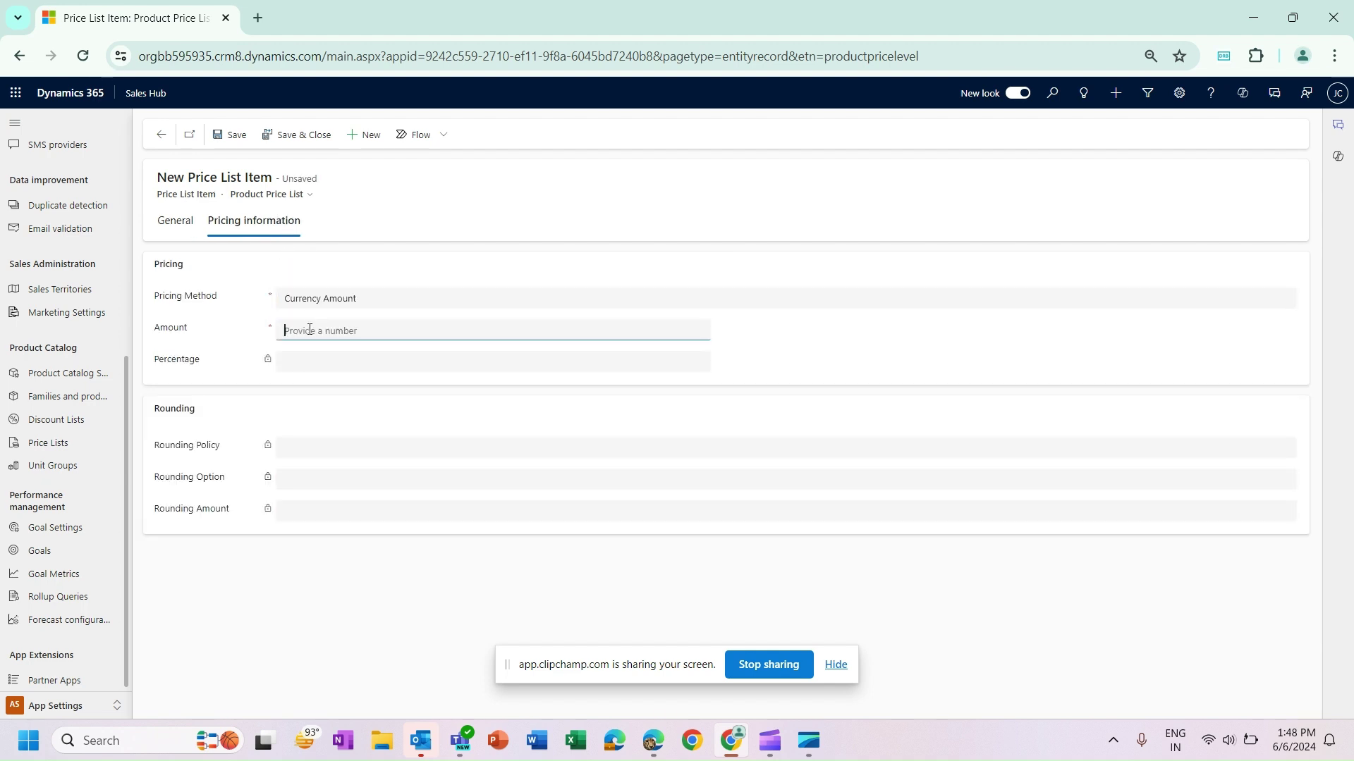
text(2000)
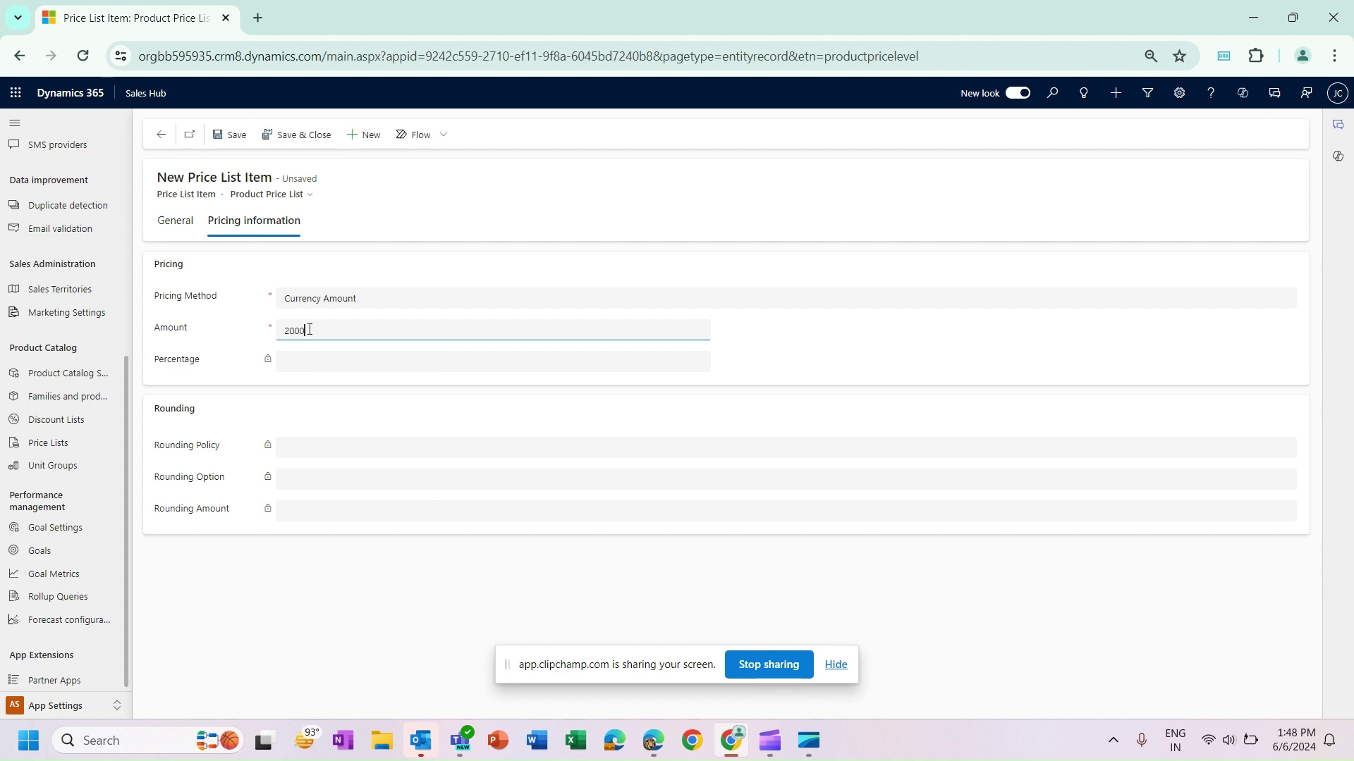
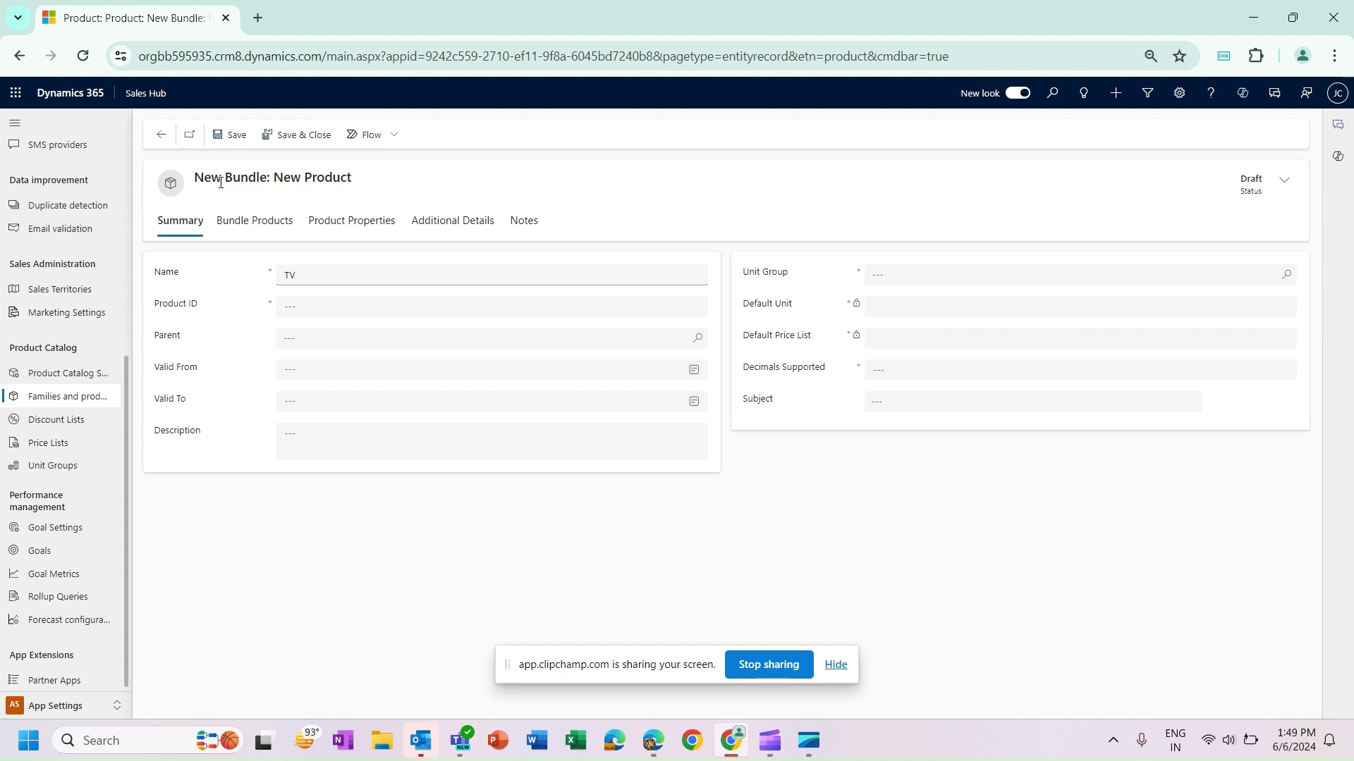
Name the new bundle TV + Stand, with product ID Bundle-01 and Television as its parent
text(and)
click(374, 306)
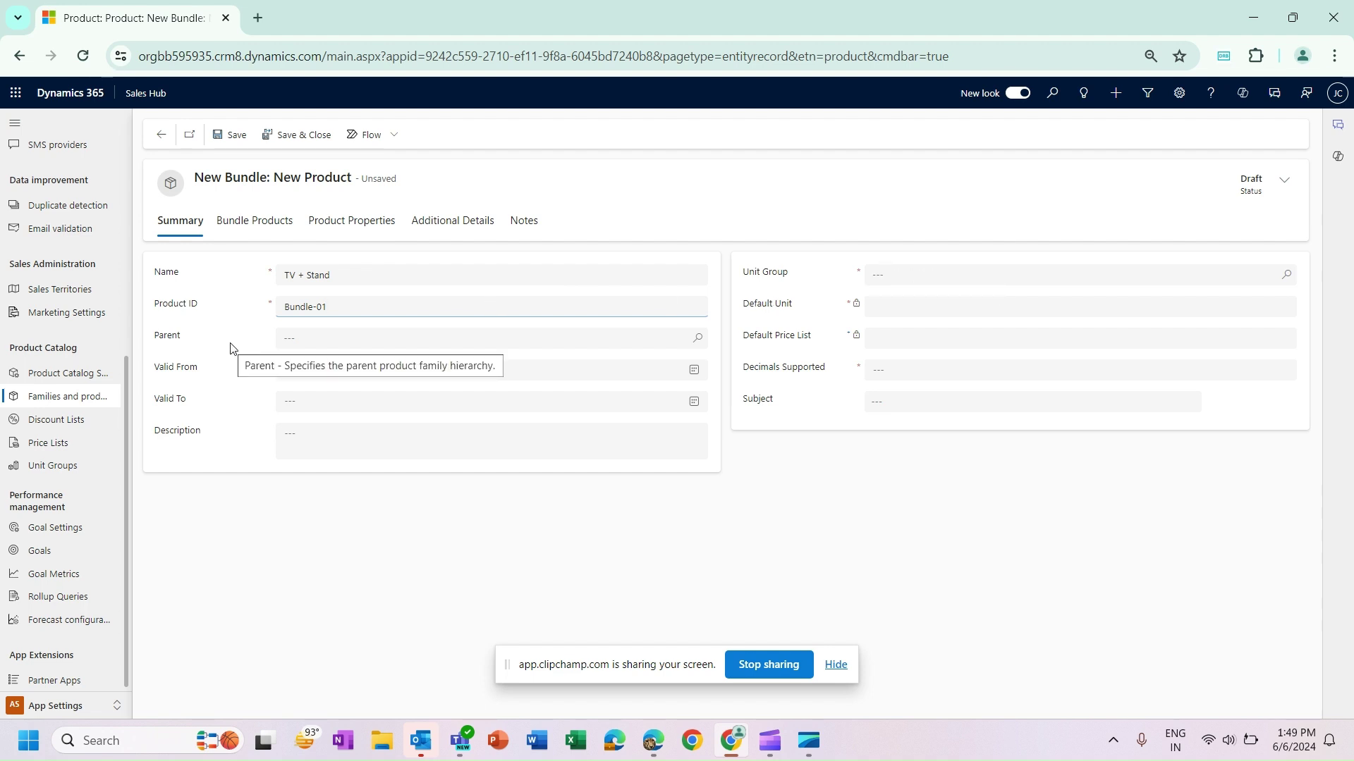
click(306, 345)
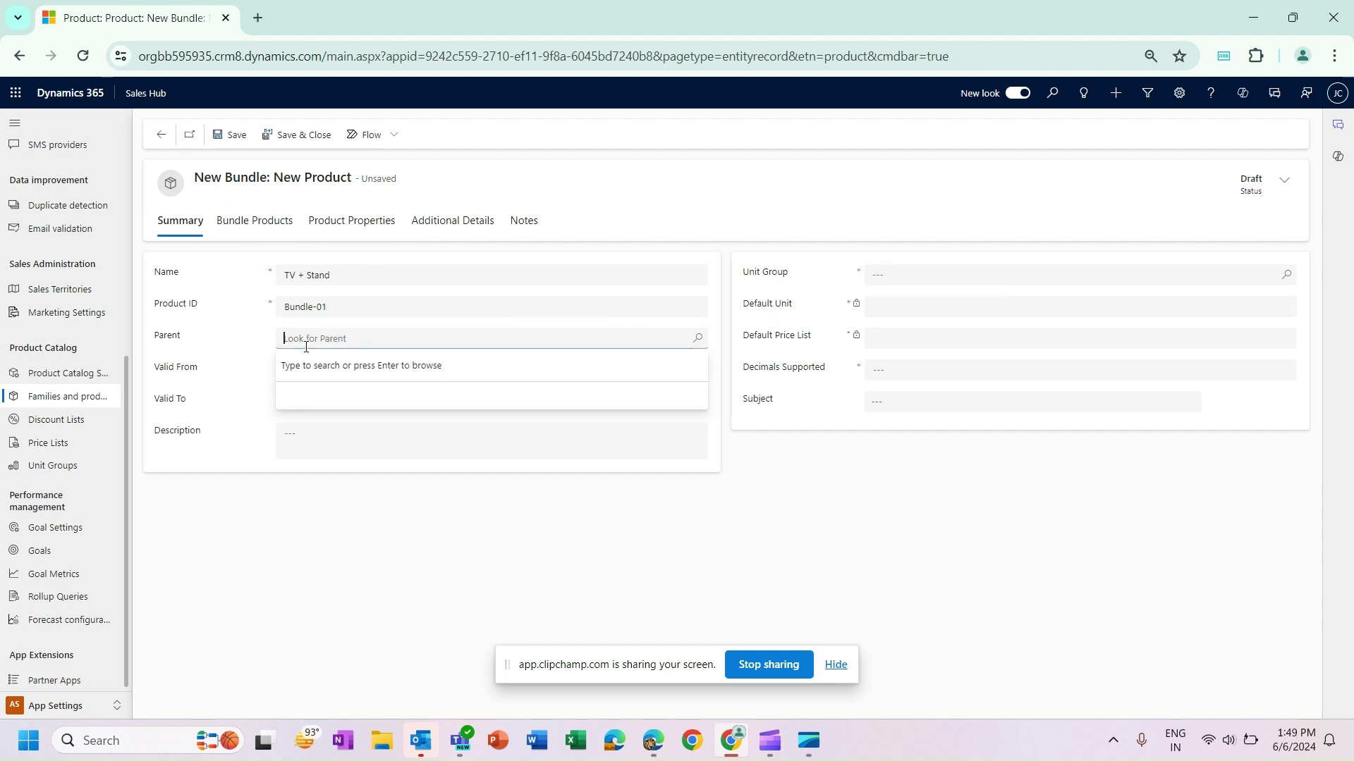
click(331, 396)
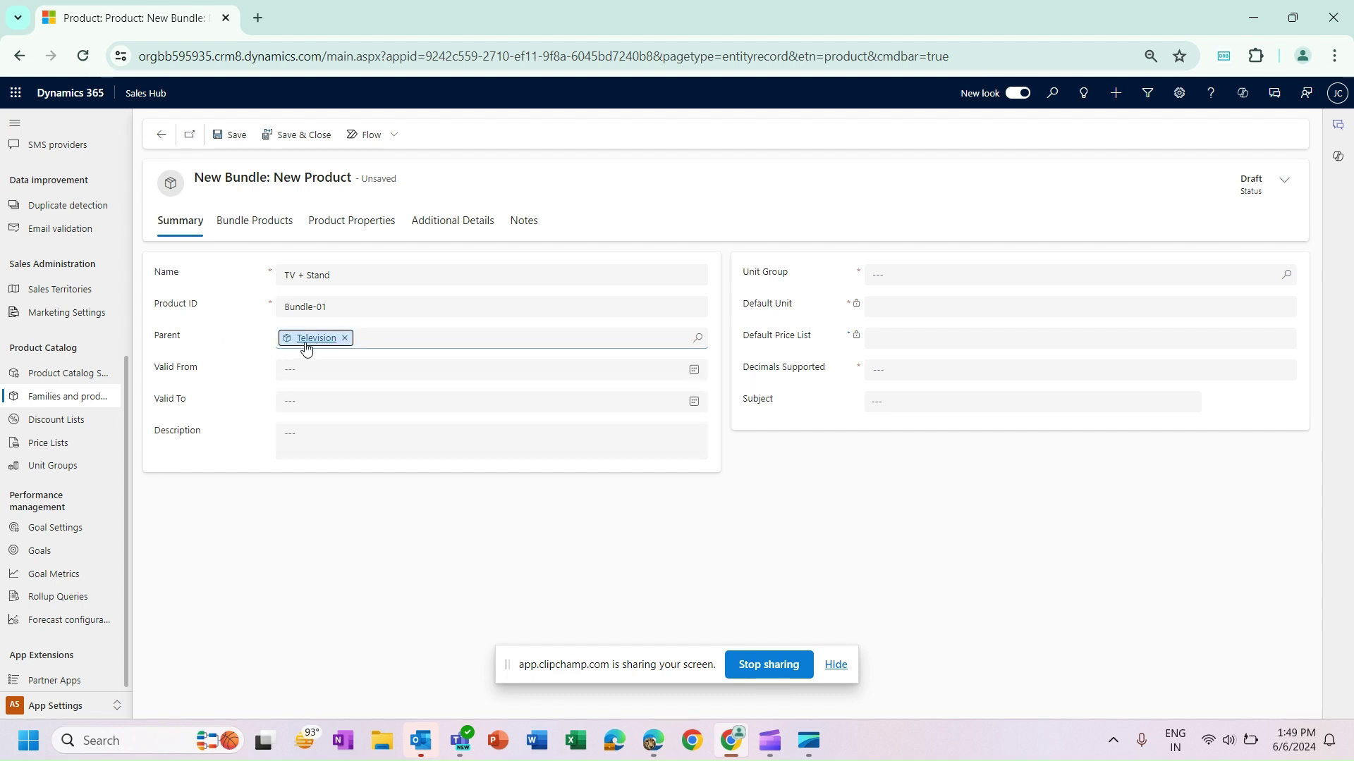
Set the bundle's unit group to Default Unit, default unit to Primary Unit and decimals supported to 0, and save it
click(937, 272)
click(937, 321)
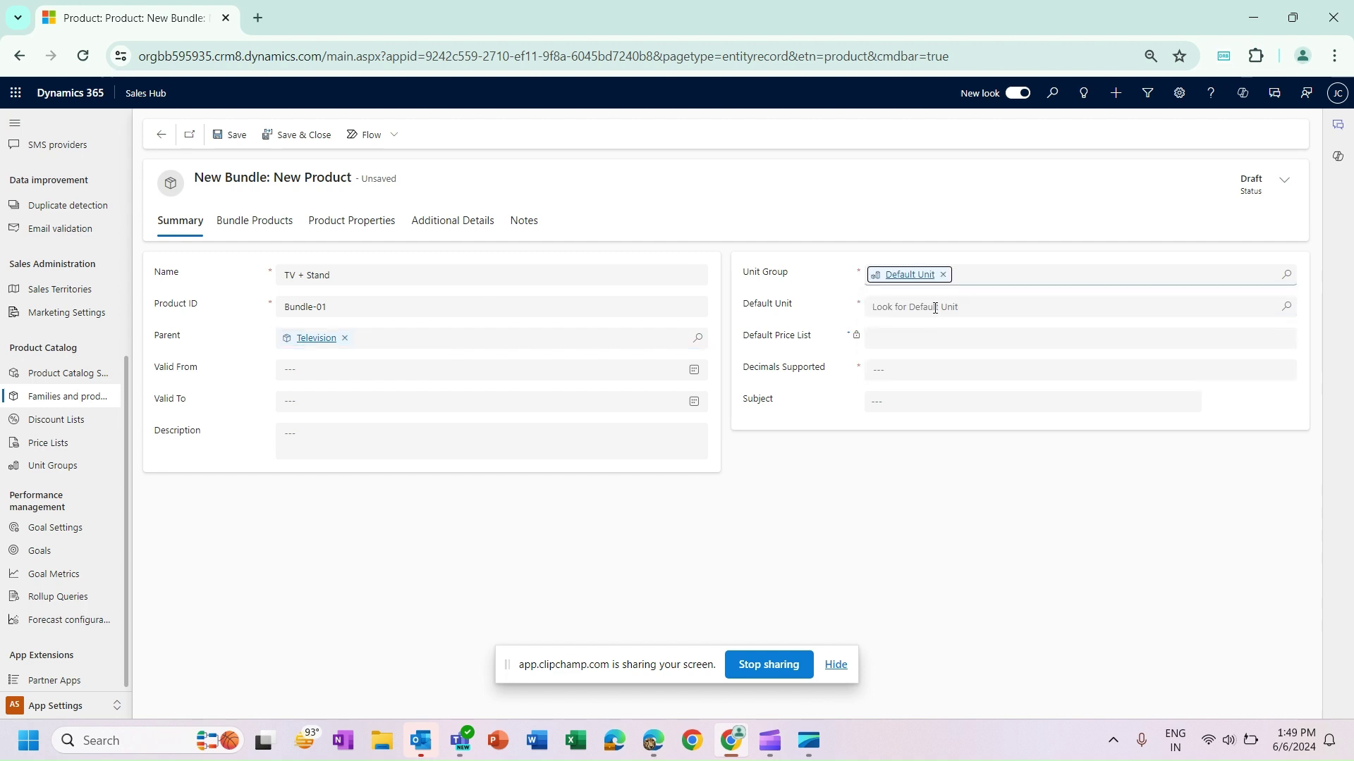
click(924, 360)
click(919, 368)
text(0)
key(ctrl+s)
Set the TV + Stand bundle's default price list to Default Price List and save it
click(890, 361)
click(906, 409)
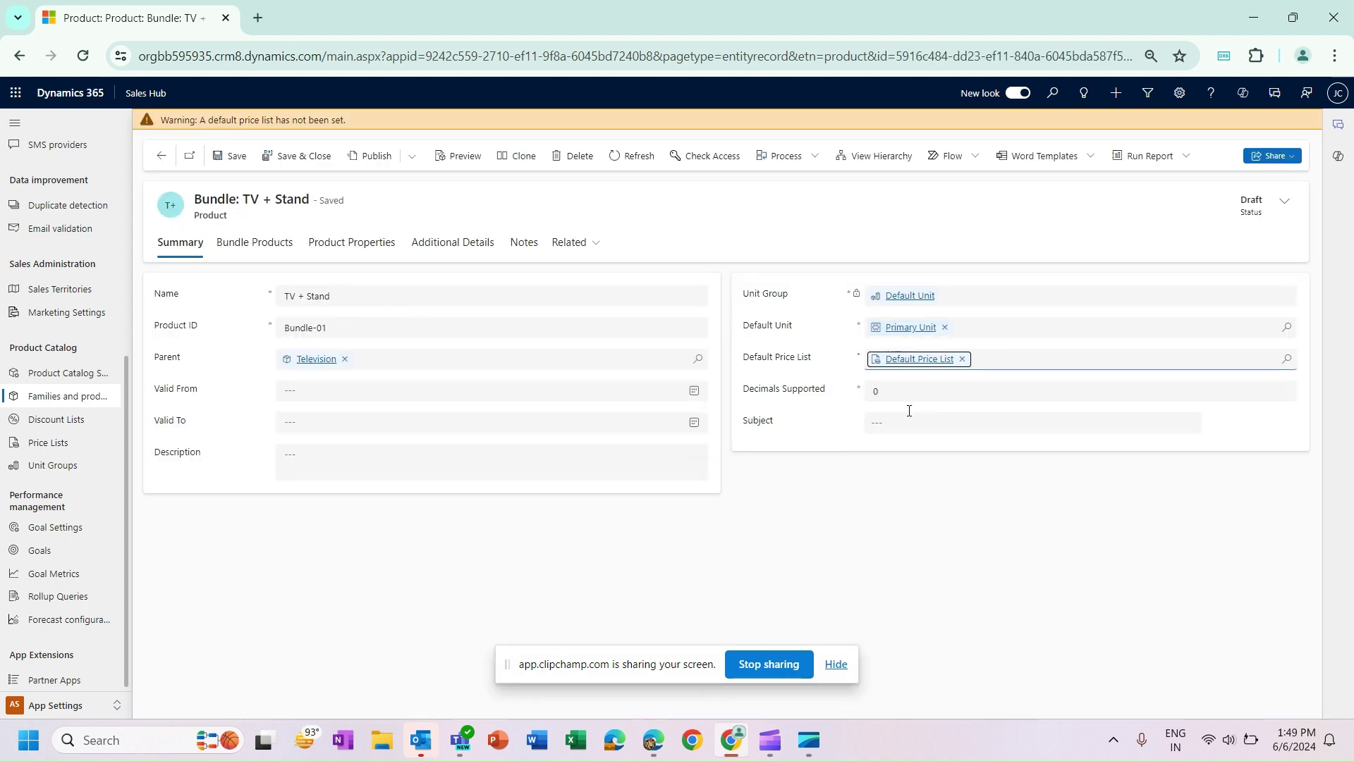
key(ctrl+s)
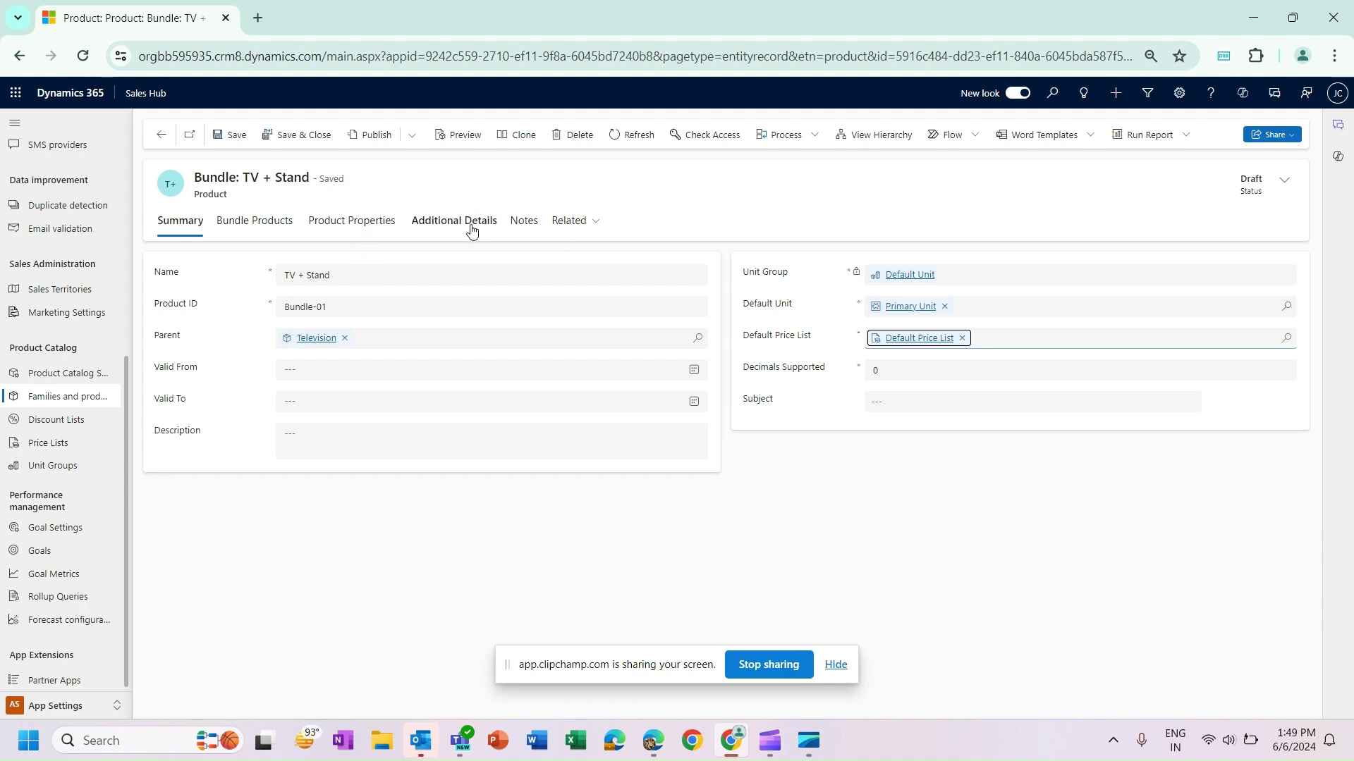
Add a price list item for TV + Stand on Default Price List with an amount of 33000, and save and close it
click(437, 229)
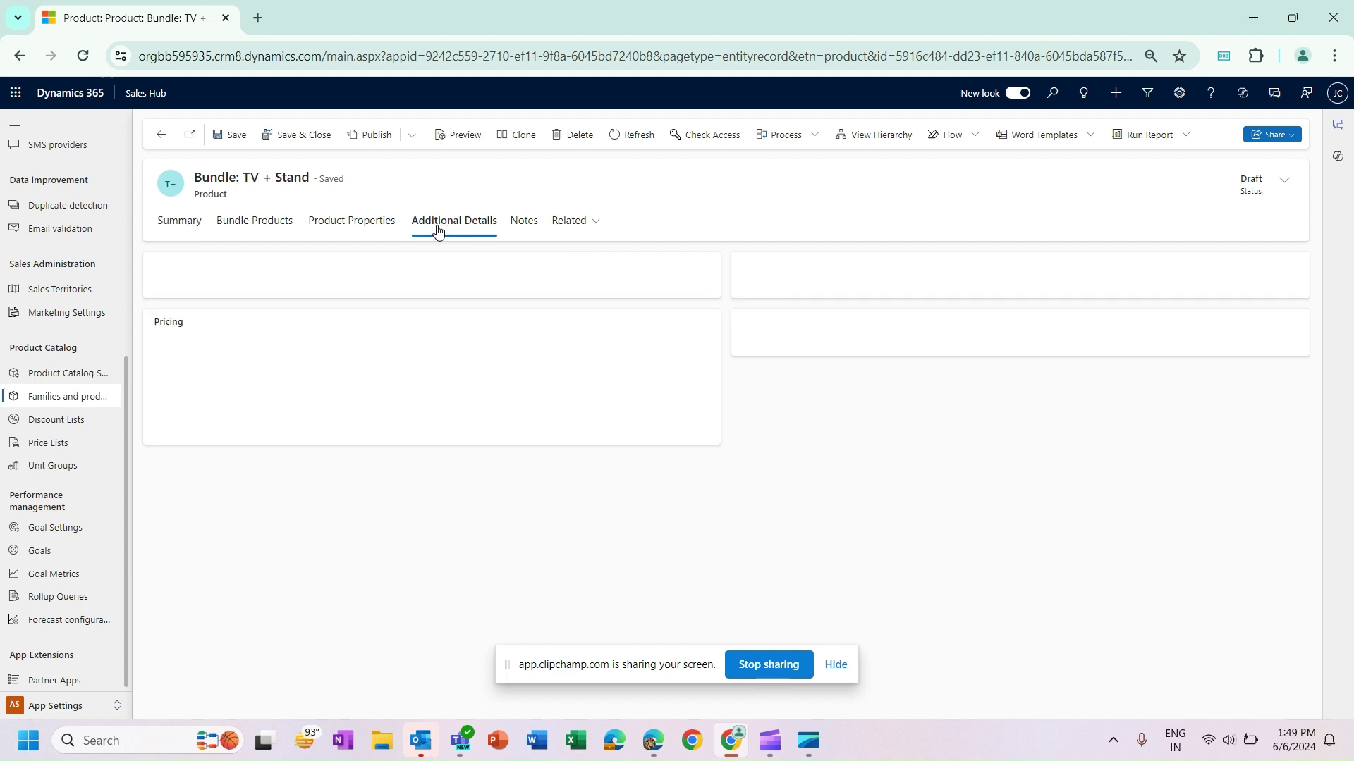
click(611, 273)
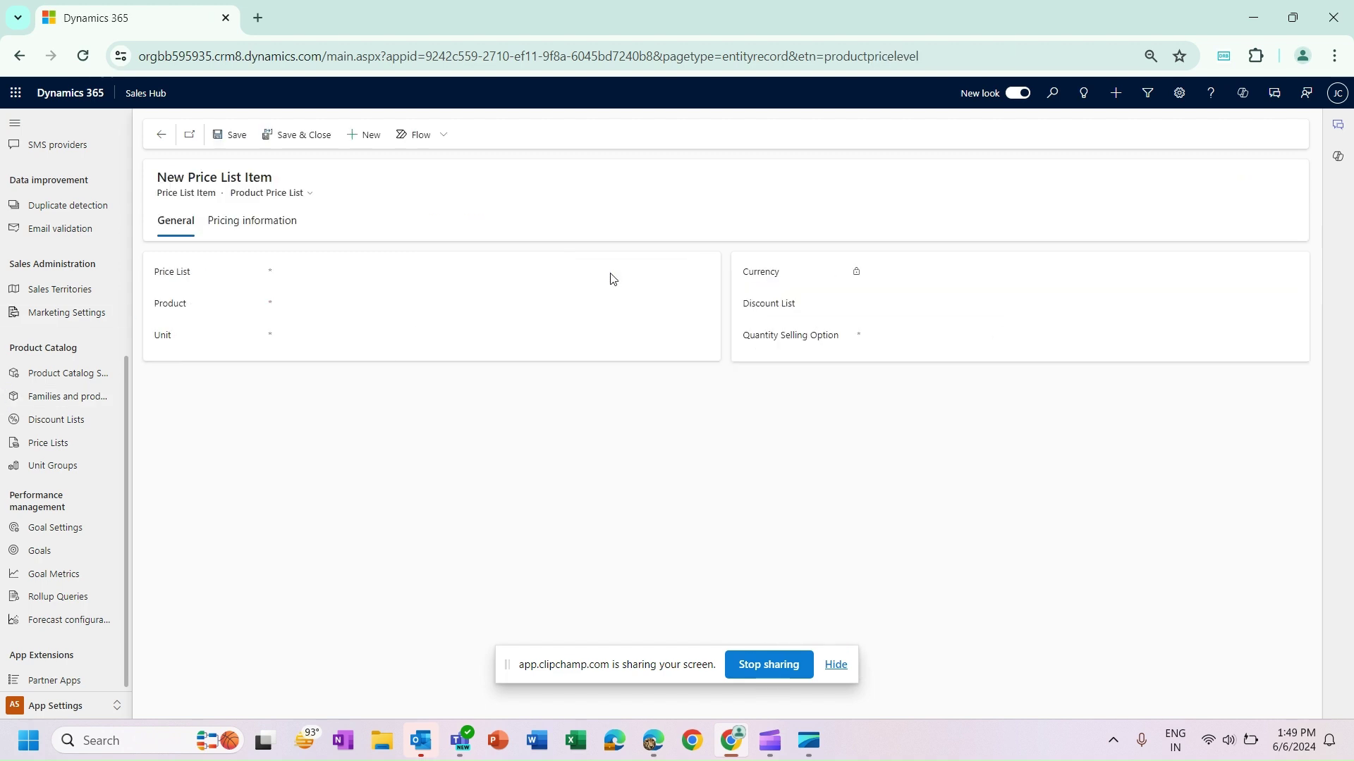
click(361, 275)
click(364, 325)
click(258, 235)
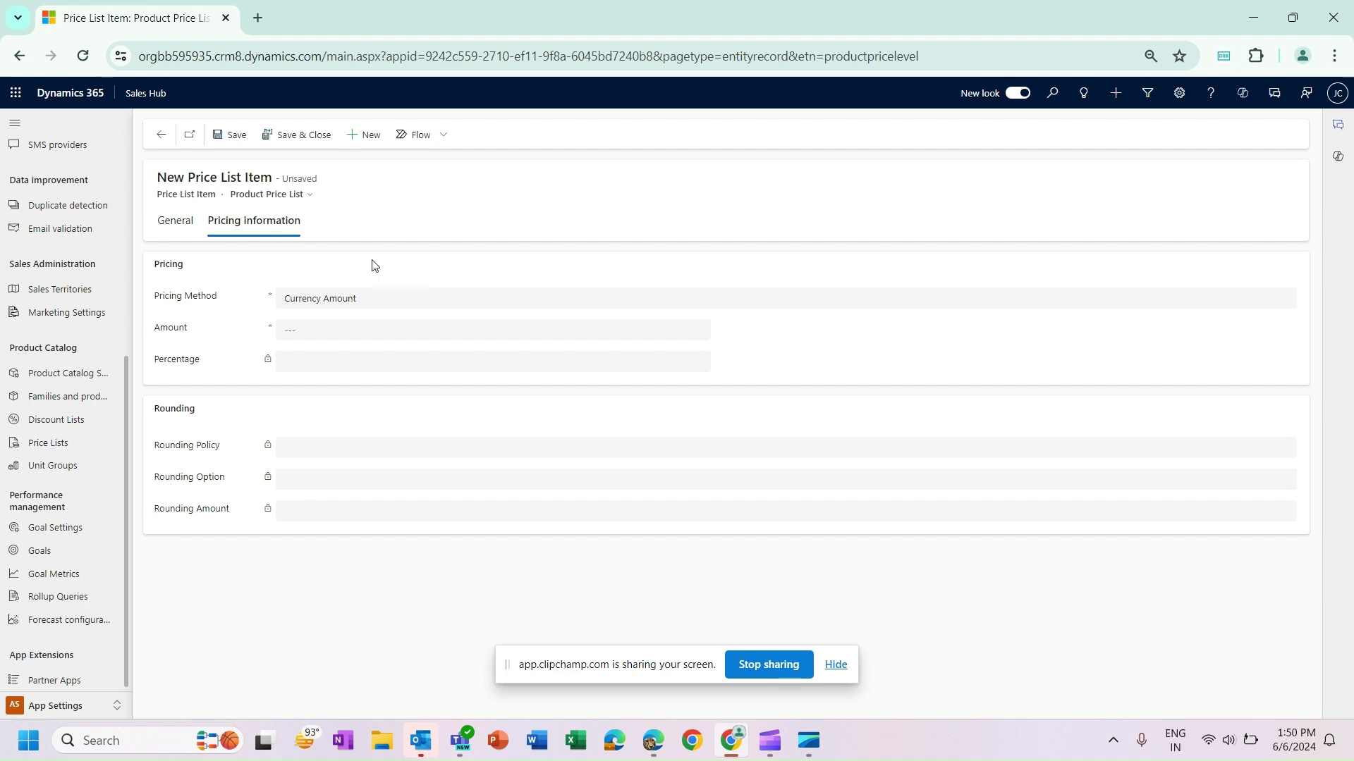
click(338, 323)
text(33000)
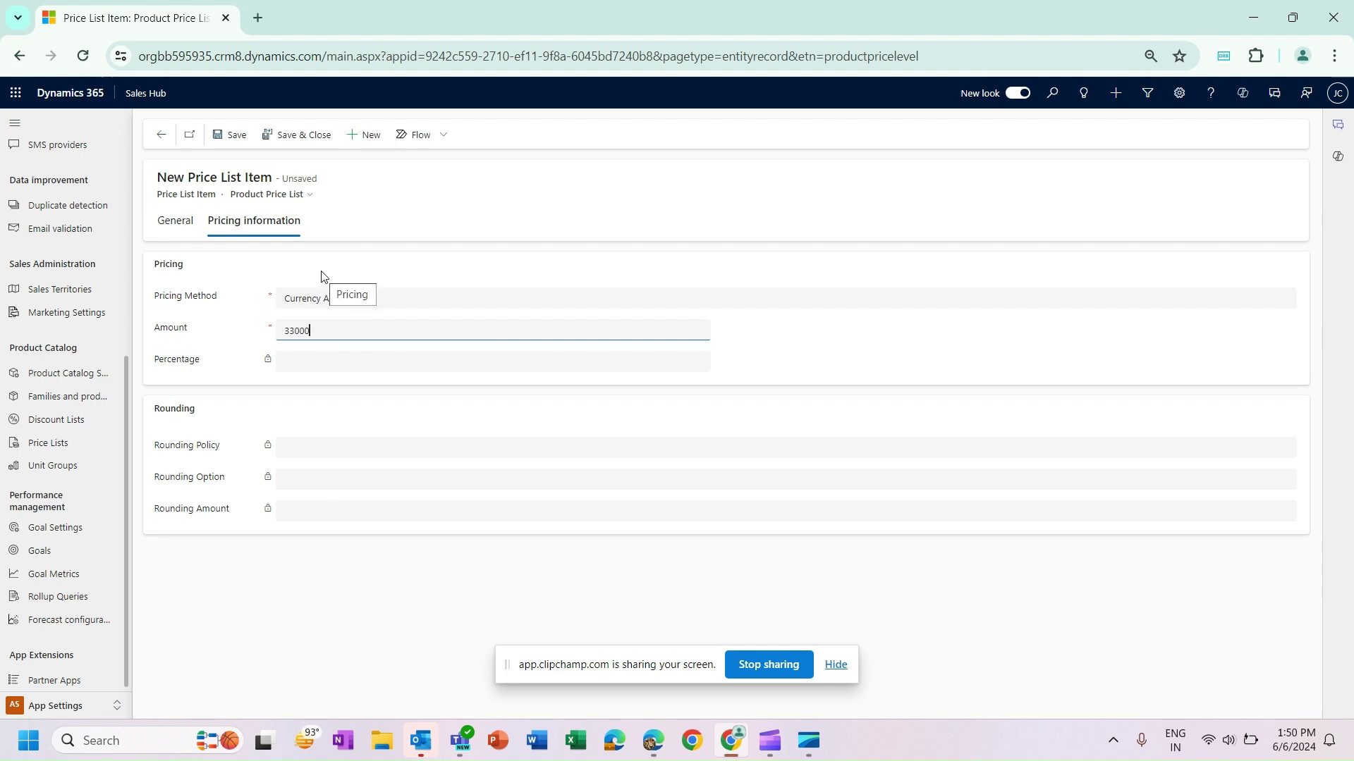
click(316, 137)
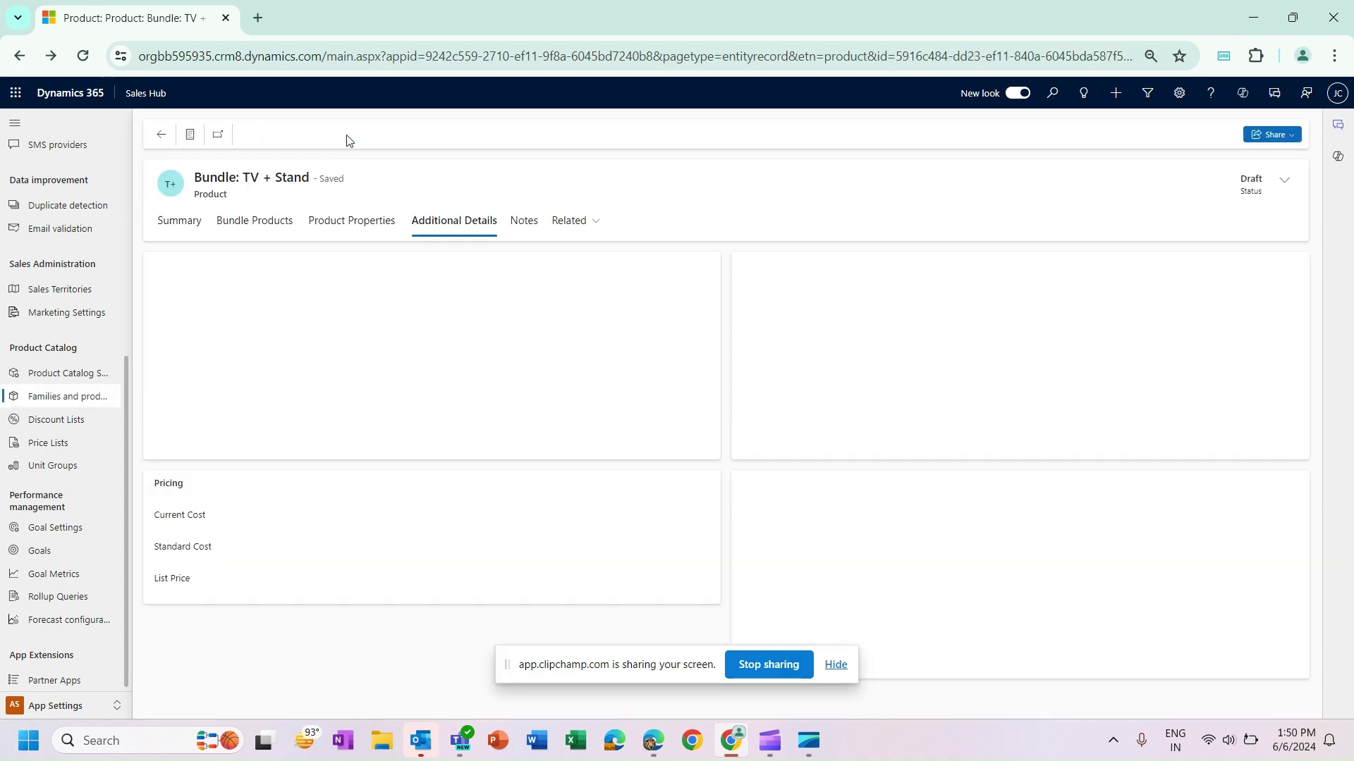
Associate TV 1 - 32 inch with the TV + Stand bundle, quantity 1 in Primary Unit, and save and close the association
click(282, 227)
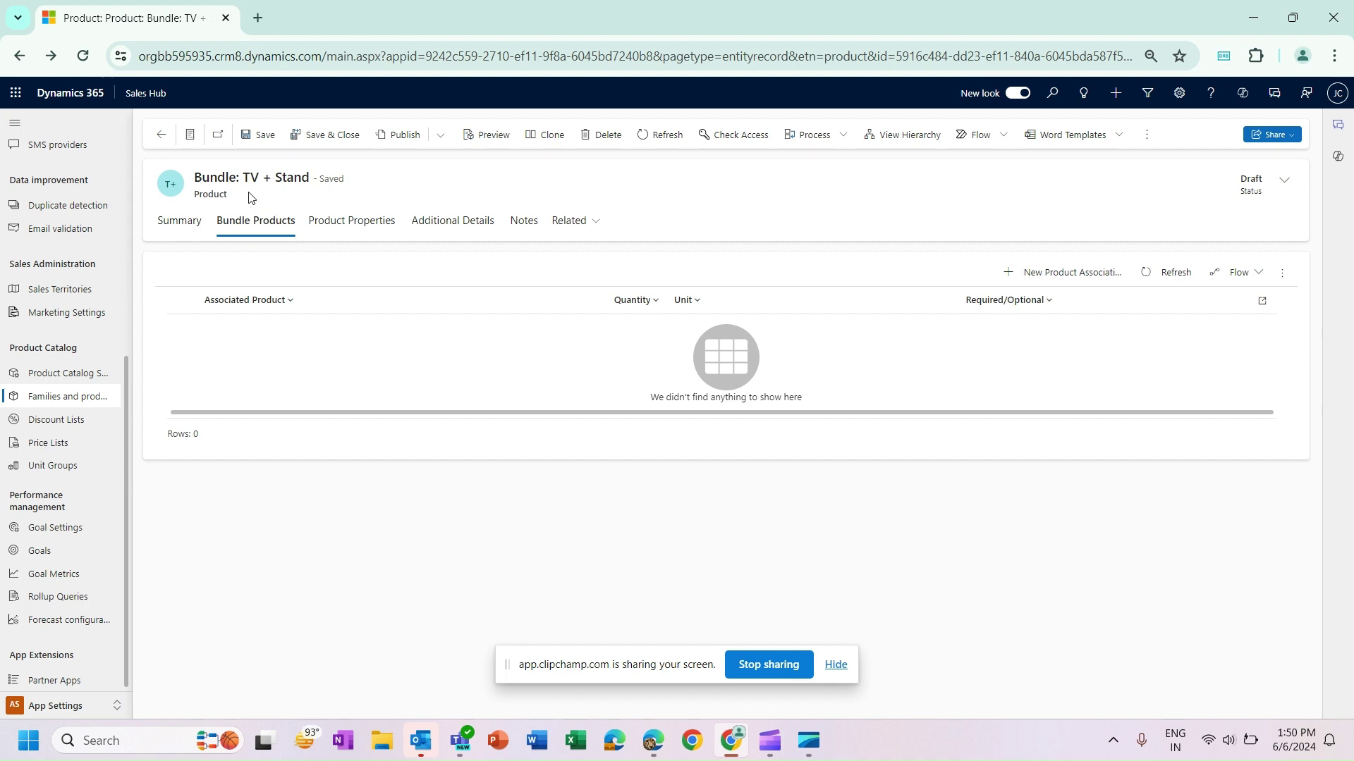
double_click(210, 176)
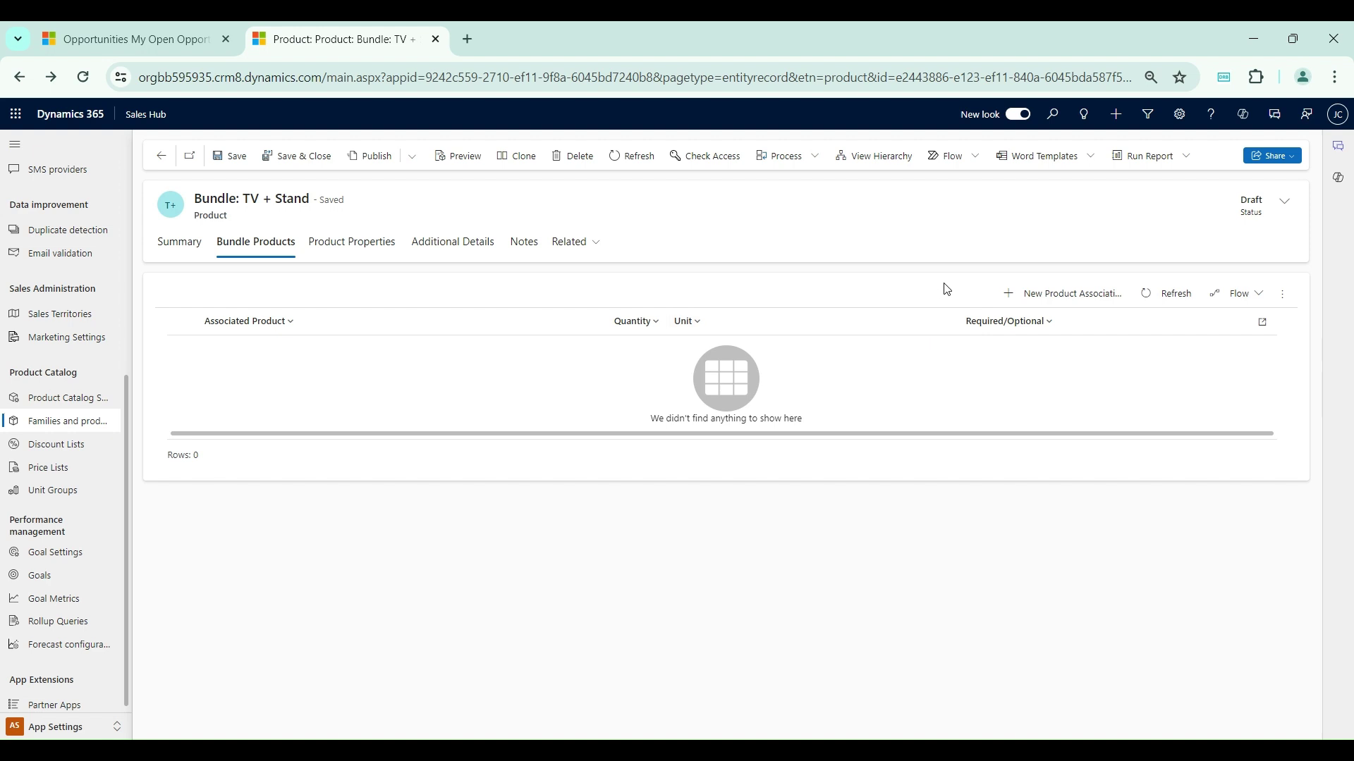
click(1055, 301)
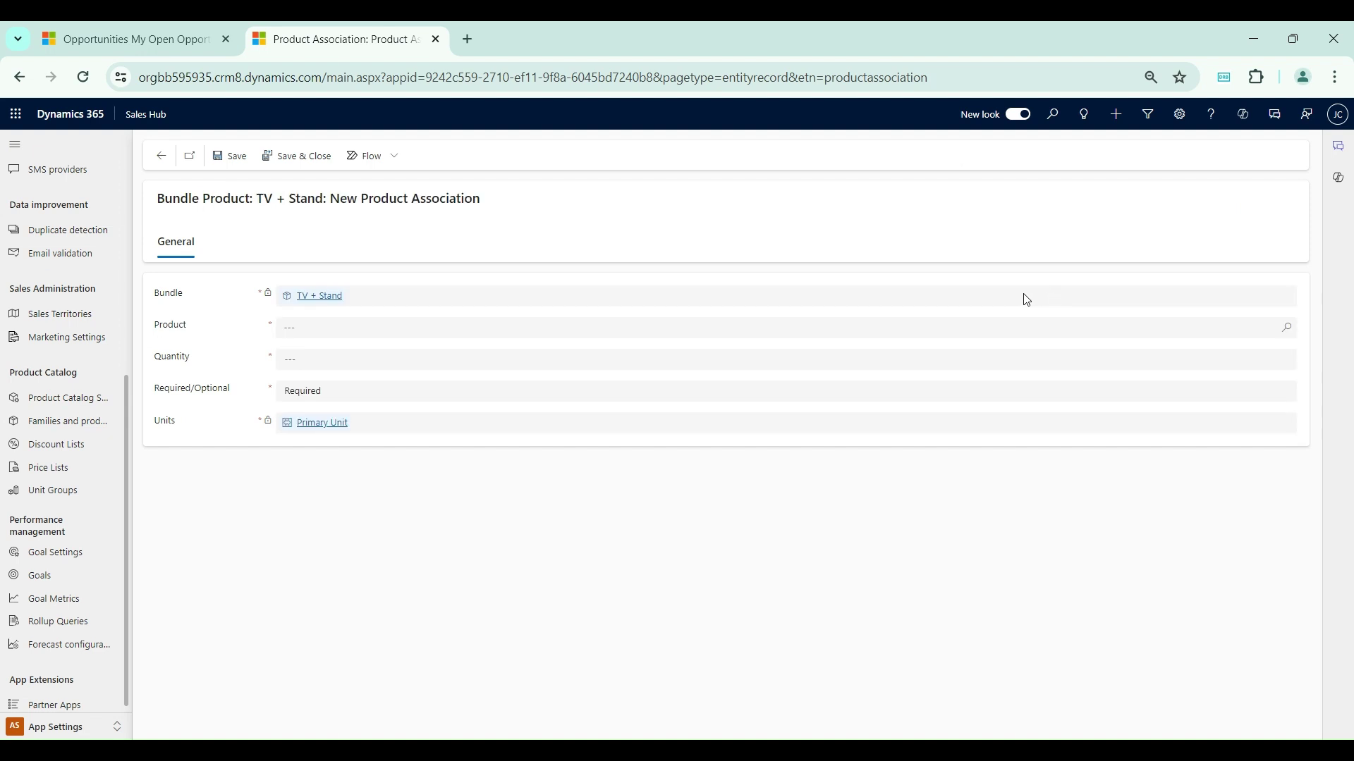
click(315, 329)
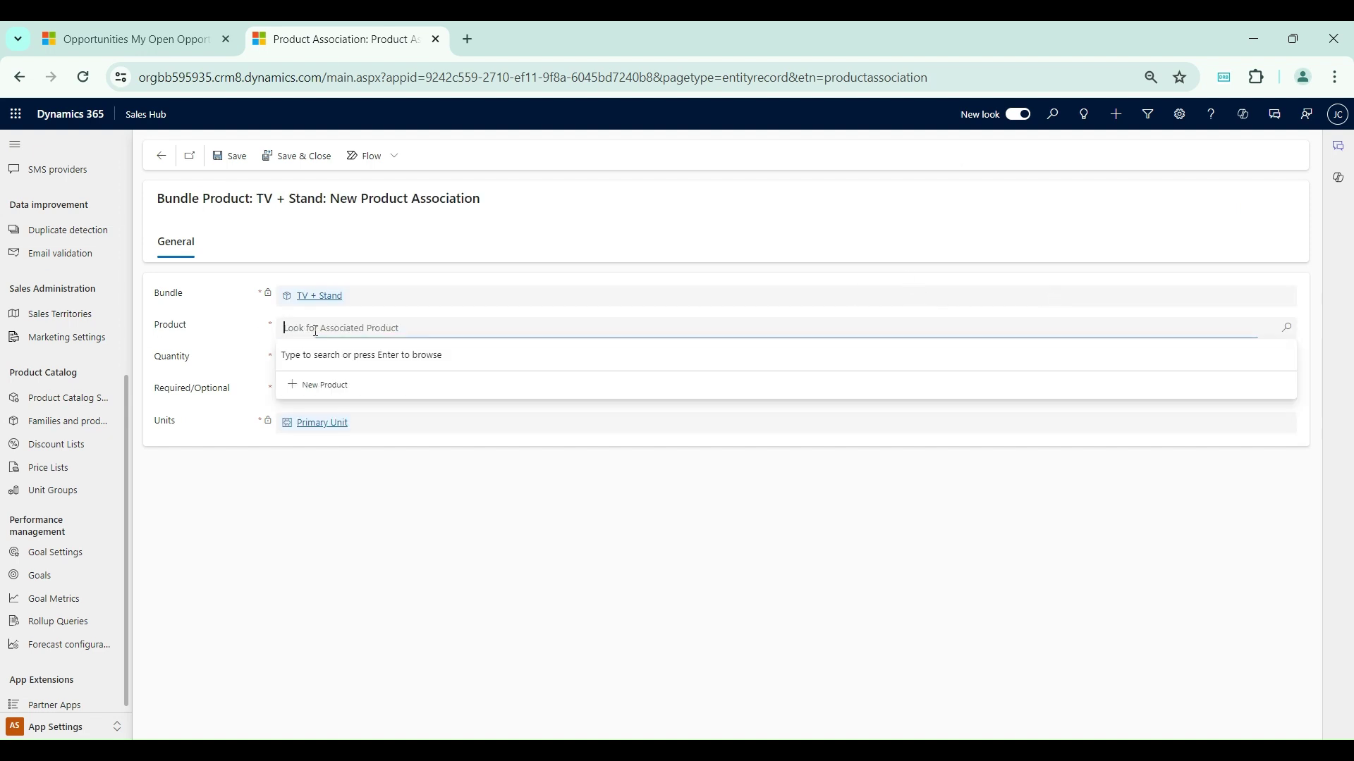
click(327, 380)
click(329, 360)
text(1)
click(238, 364)
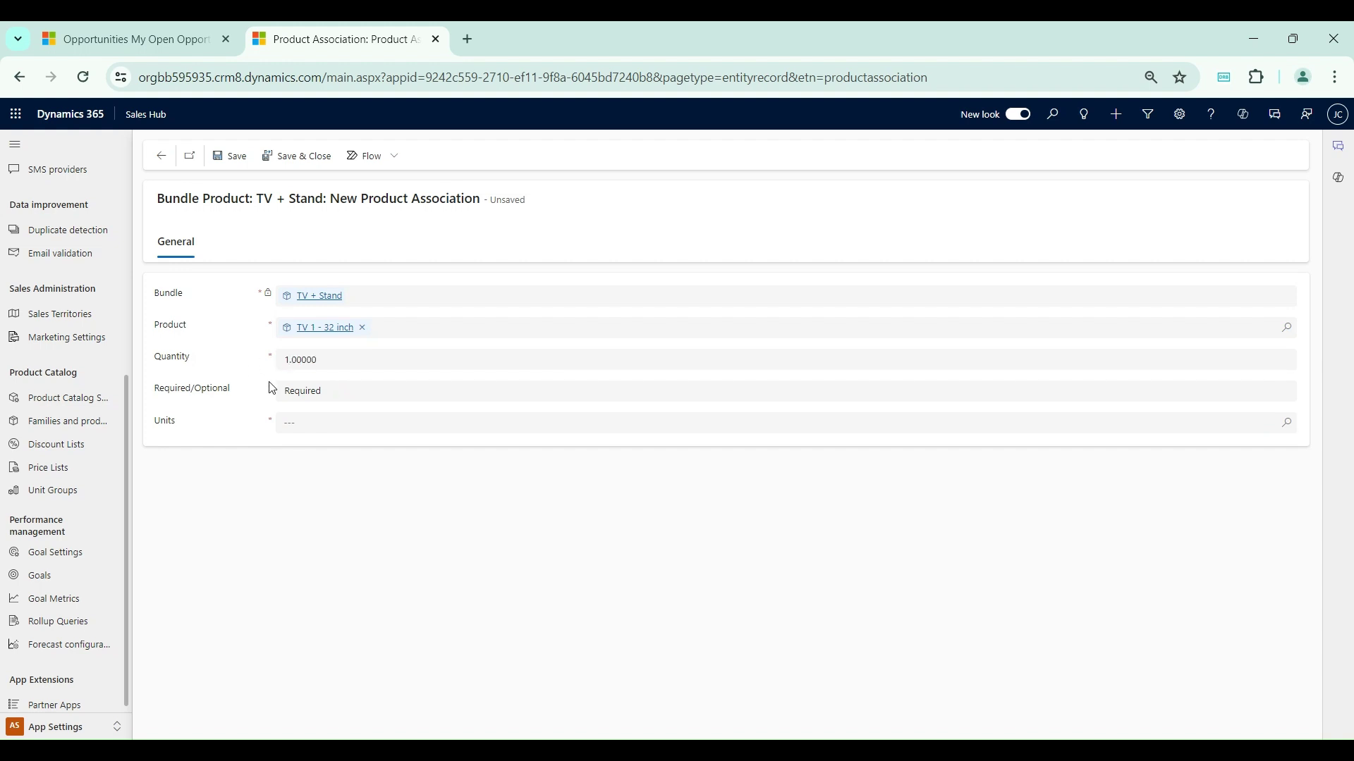
click(303, 422)
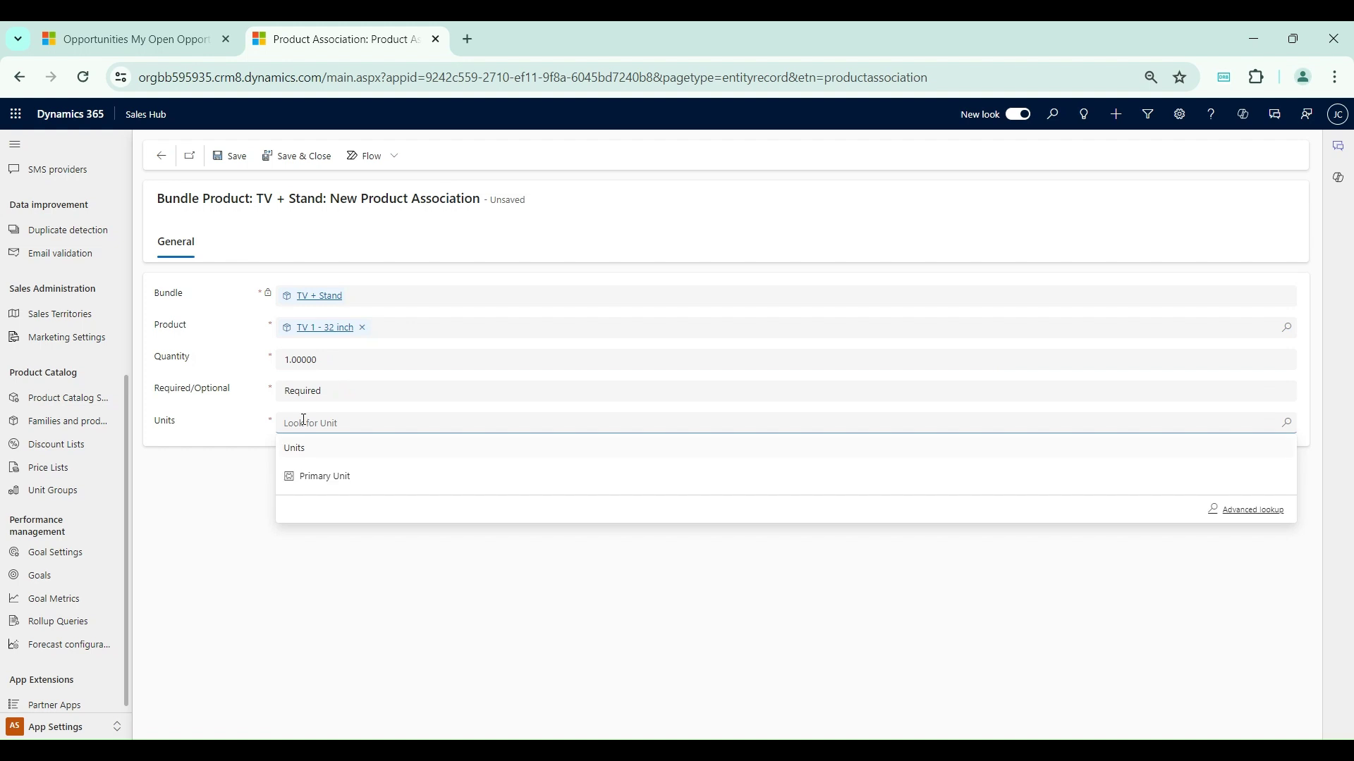
click(351, 478)
click(310, 155)
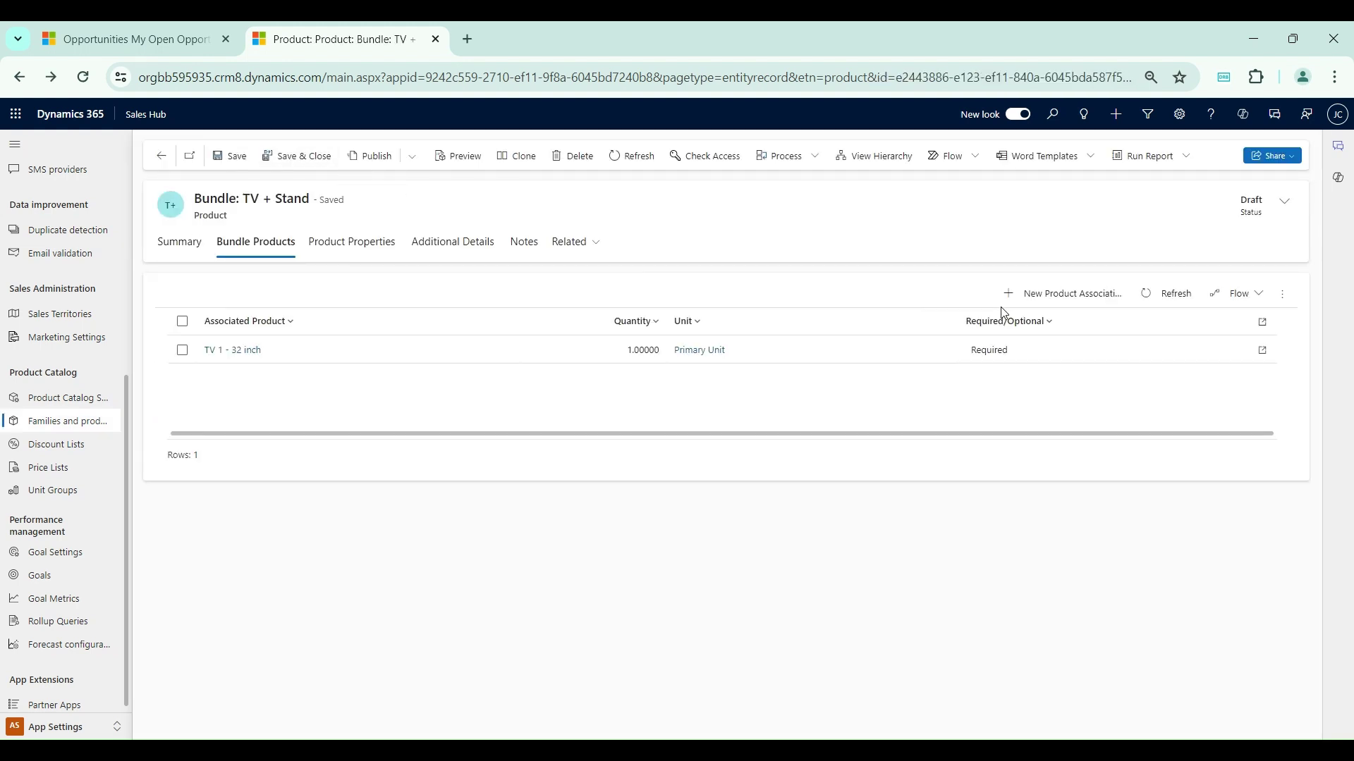
Associate TV Stand with the TV + Stand bundle as required, quantity 1 in Primary Unit, save and close it, and return to the bundle's summary
click(1057, 293)
click(444, 328)
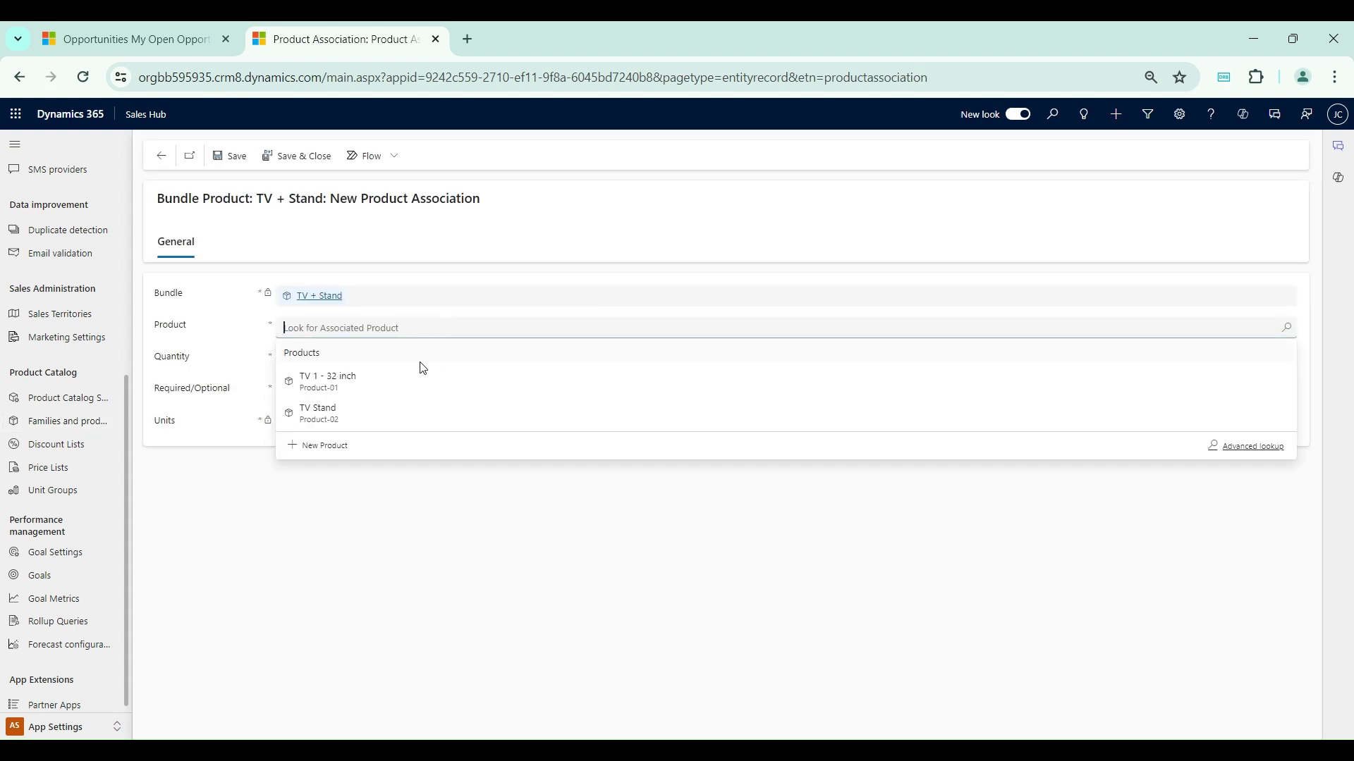
click(381, 414)
click(375, 359)
text(1)
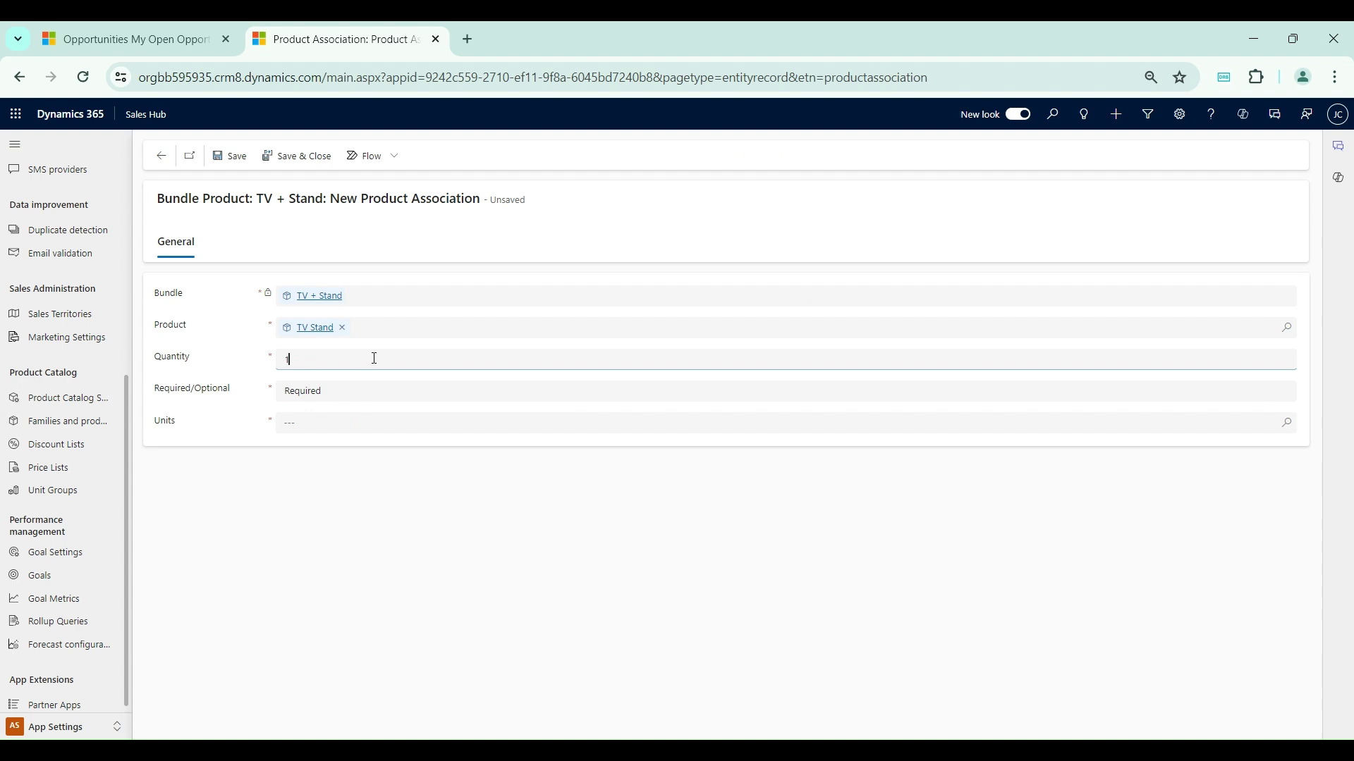
click(240, 408)
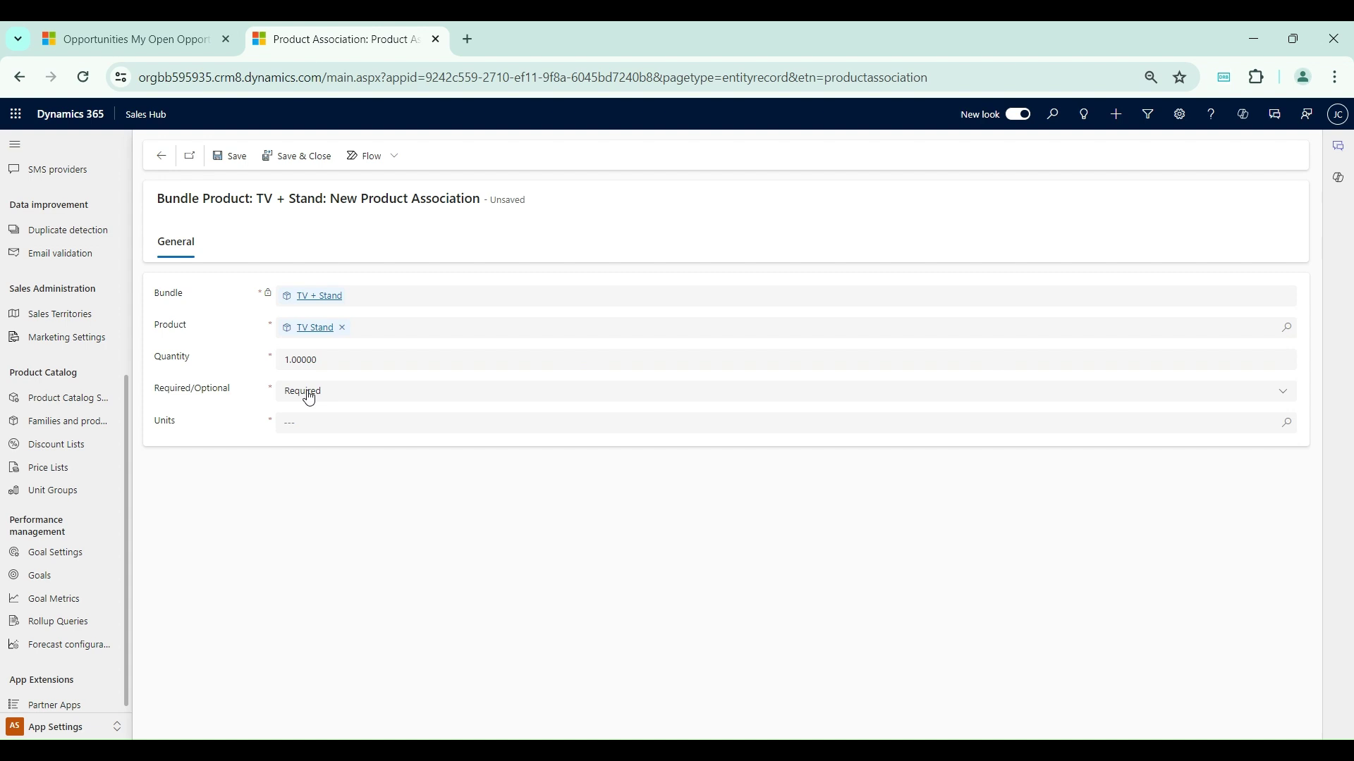
click(309, 420)
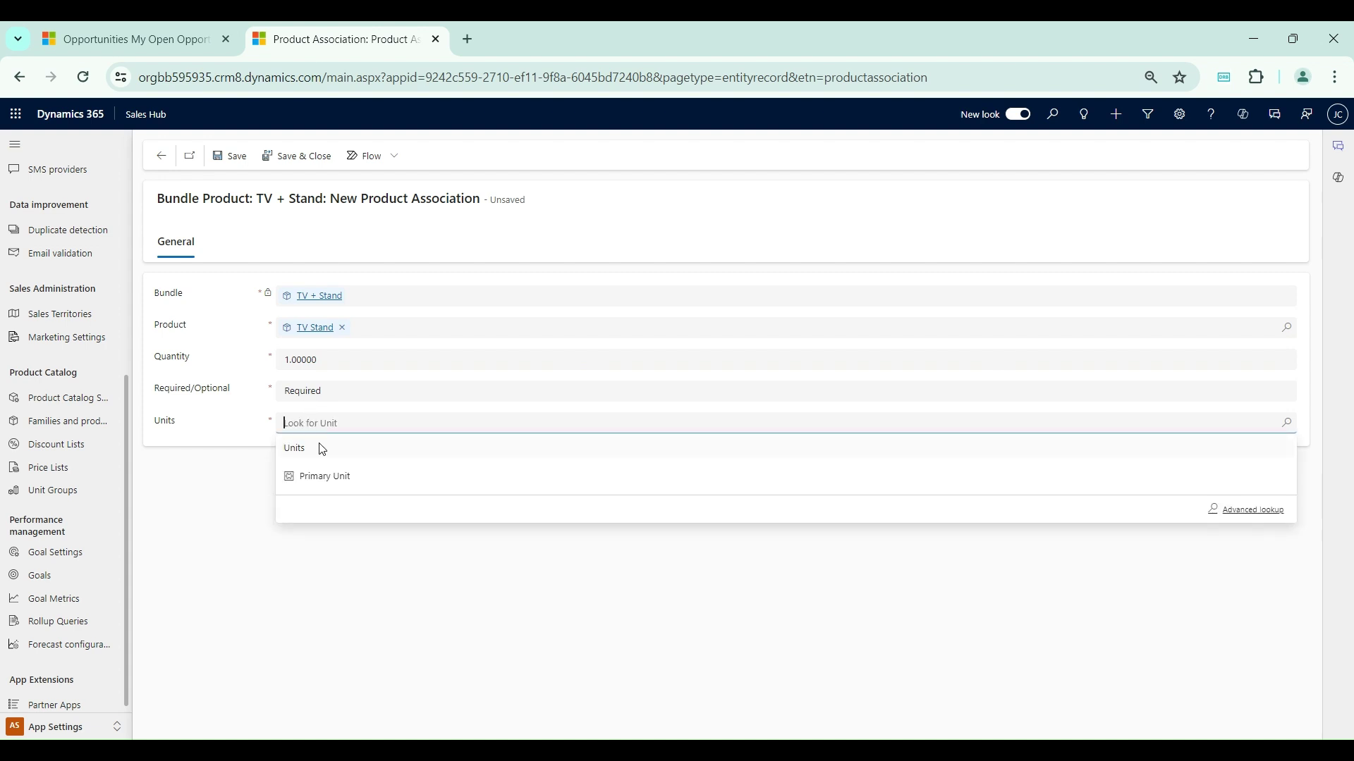
click(333, 484)
click(307, 168)
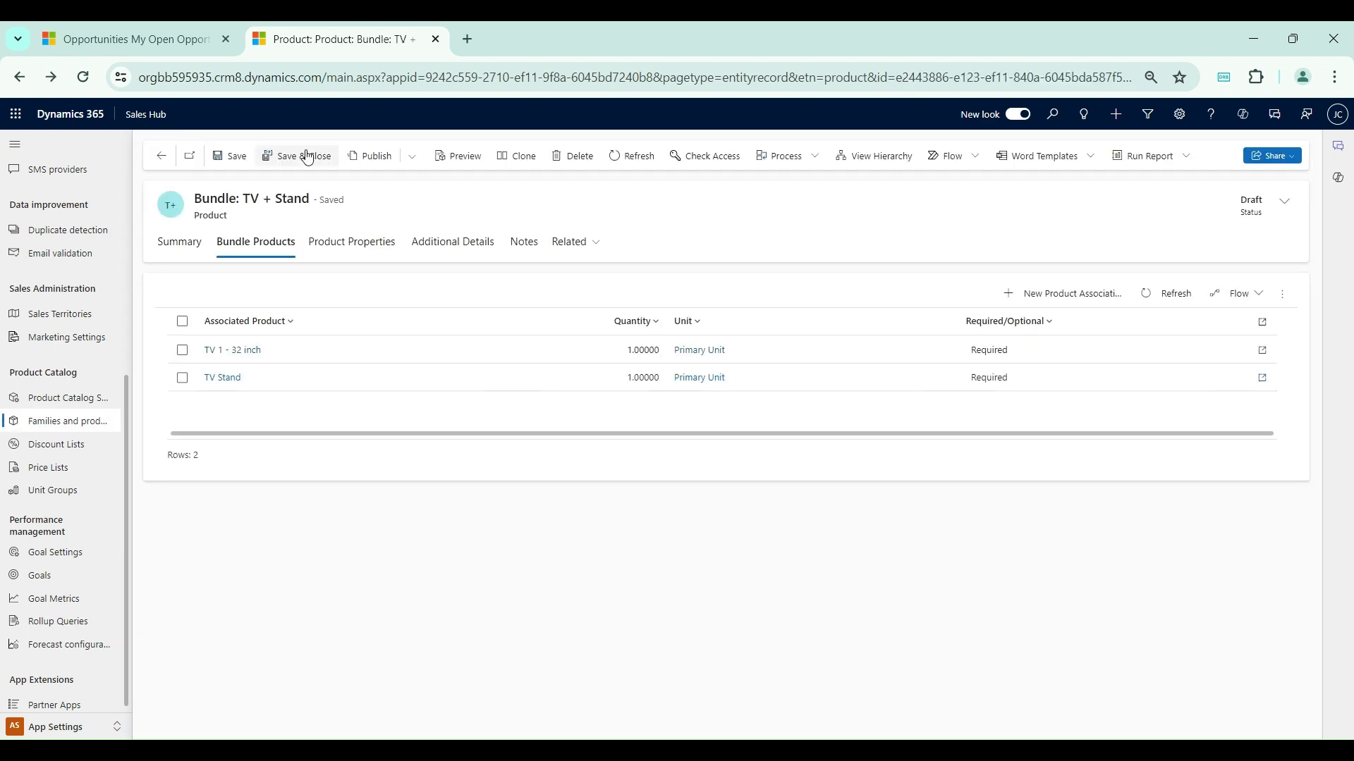
click(185, 242)
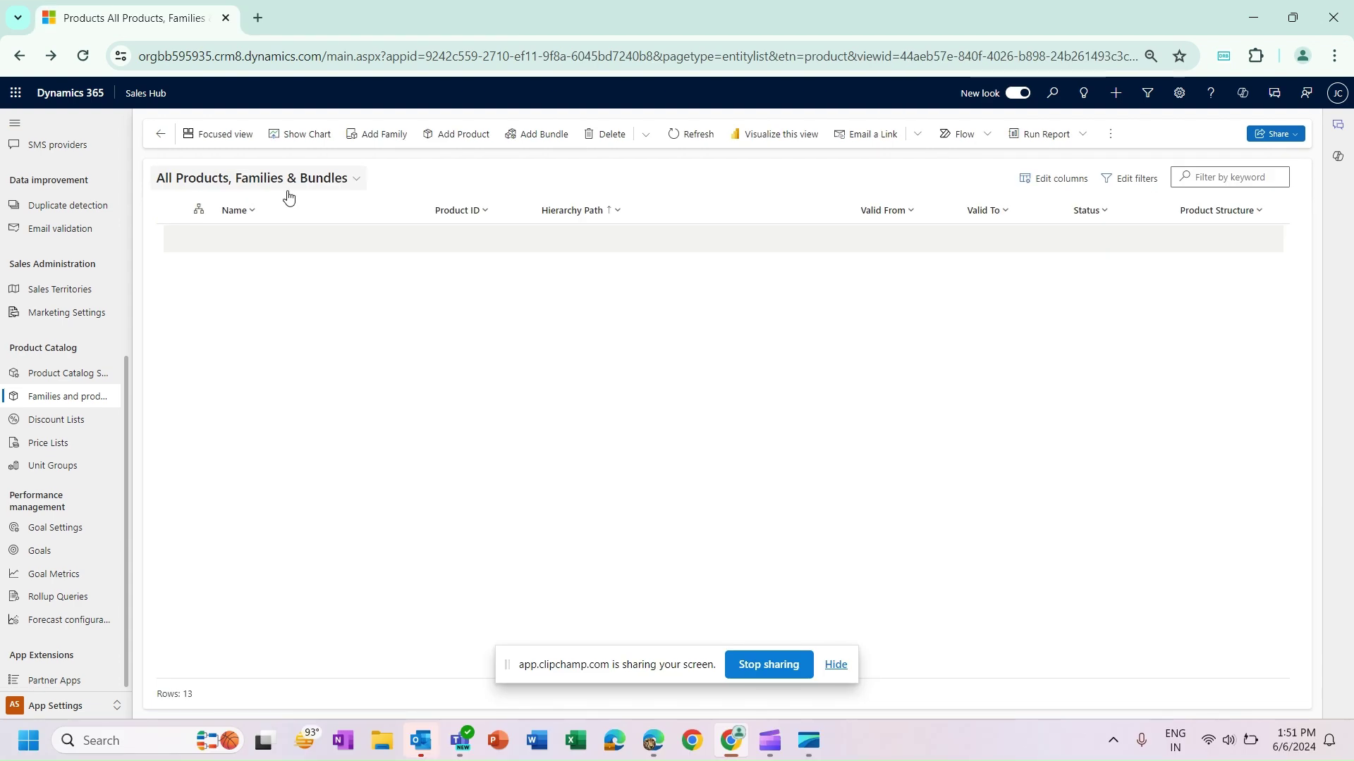
Show the Draft Products, Families & Bundles view, examine the Television family's hierarchy, and return to the list
click(287, 185)
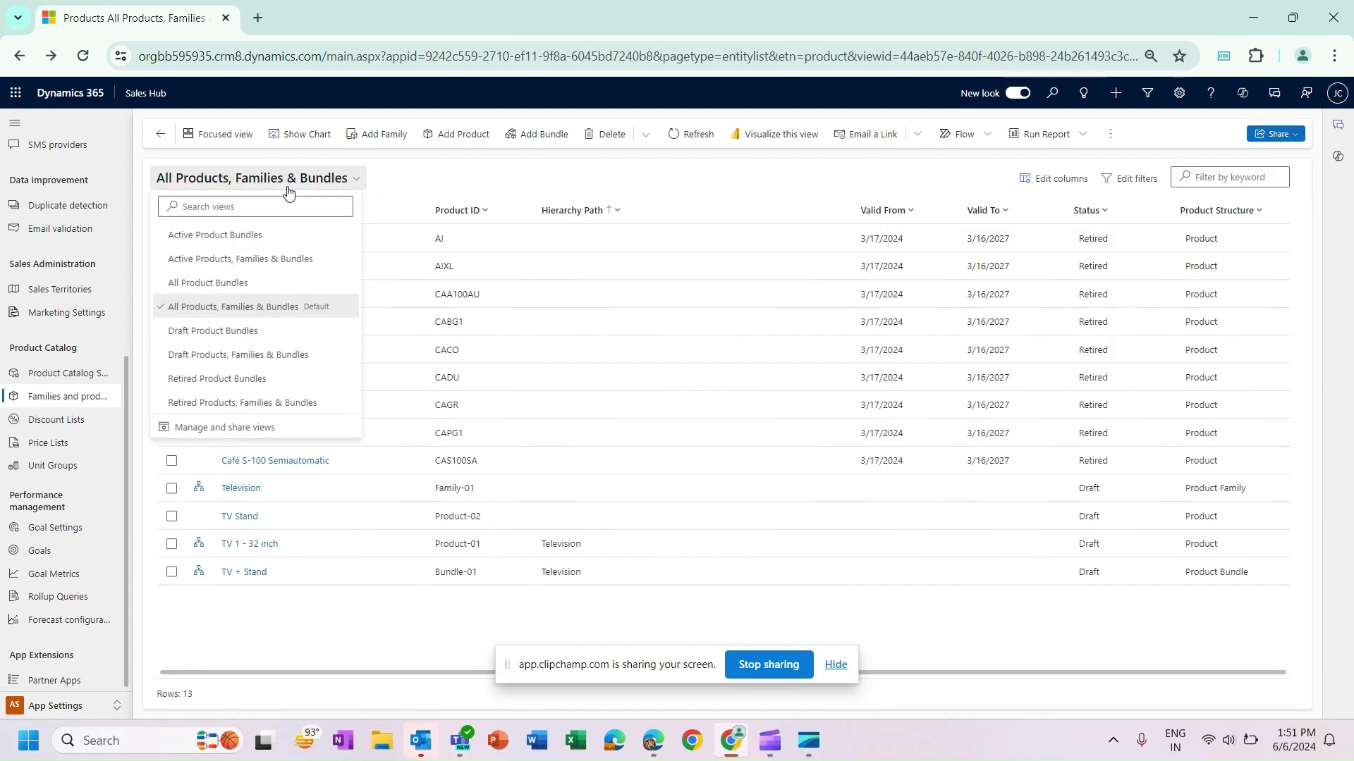
click(275, 354)
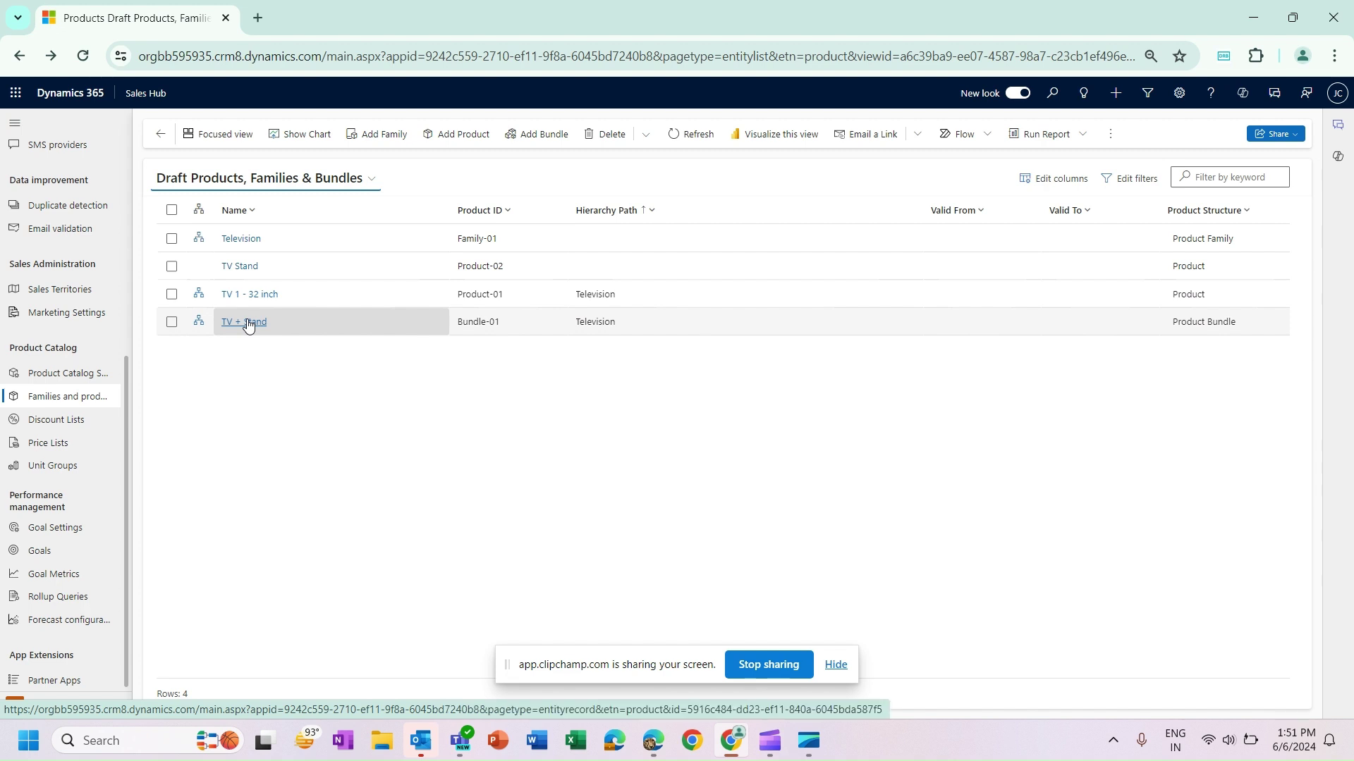
click(200, 243)
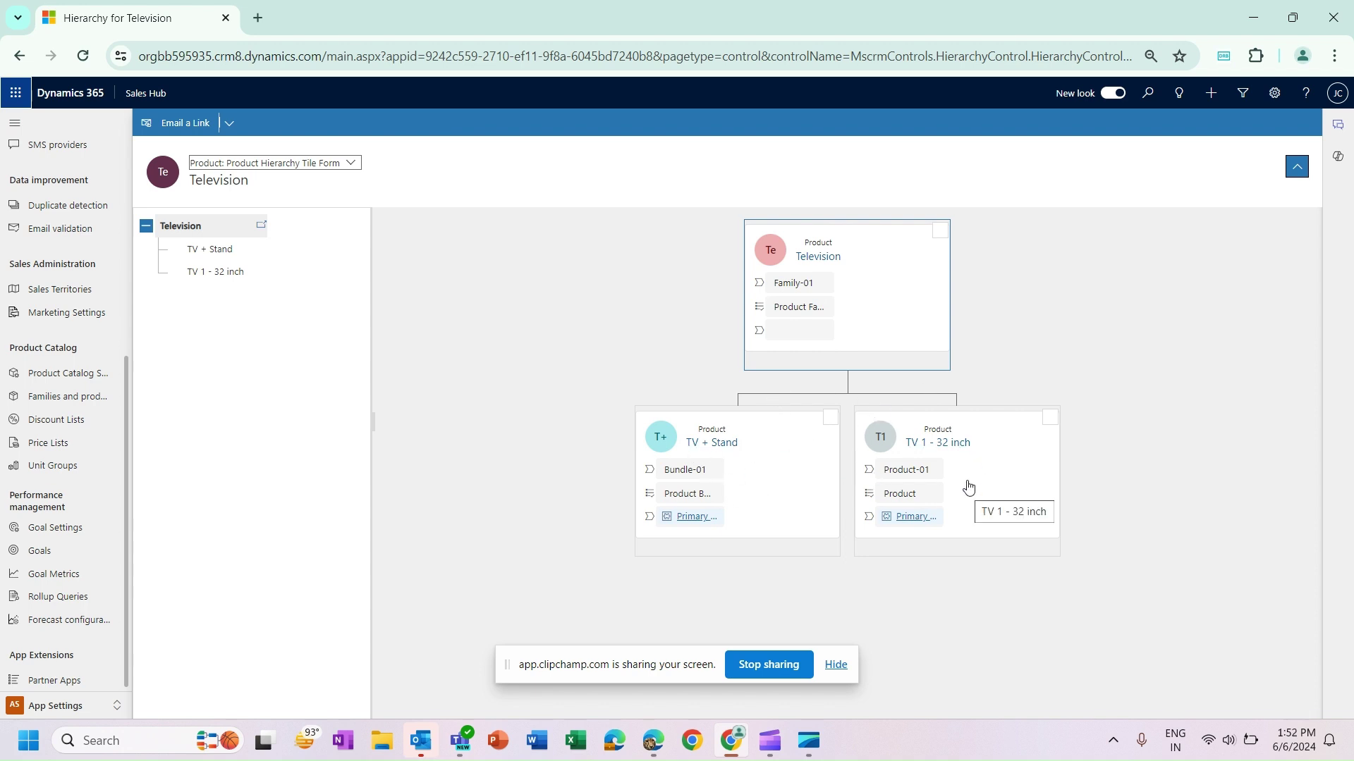
click(21, 58)
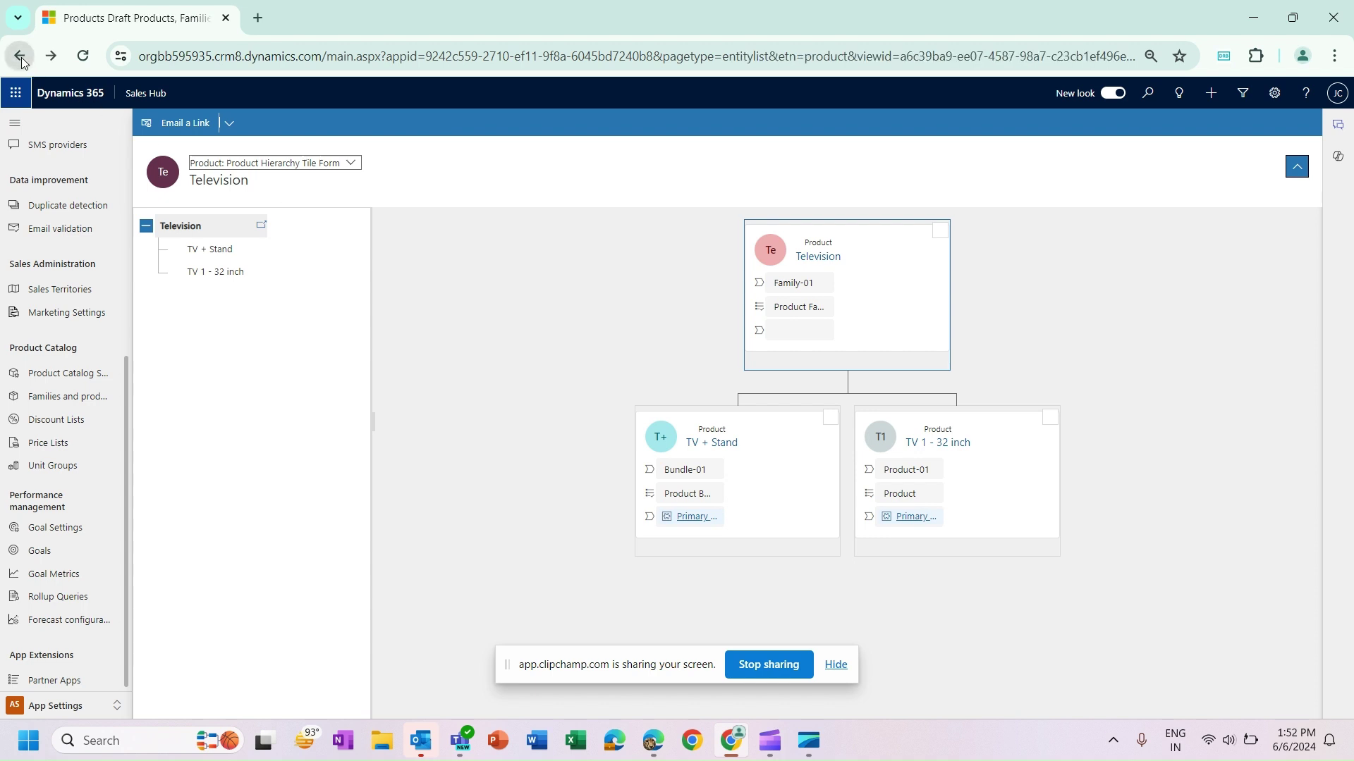
Open the Television family's product properties and start a new property named Color
click(231, 241)
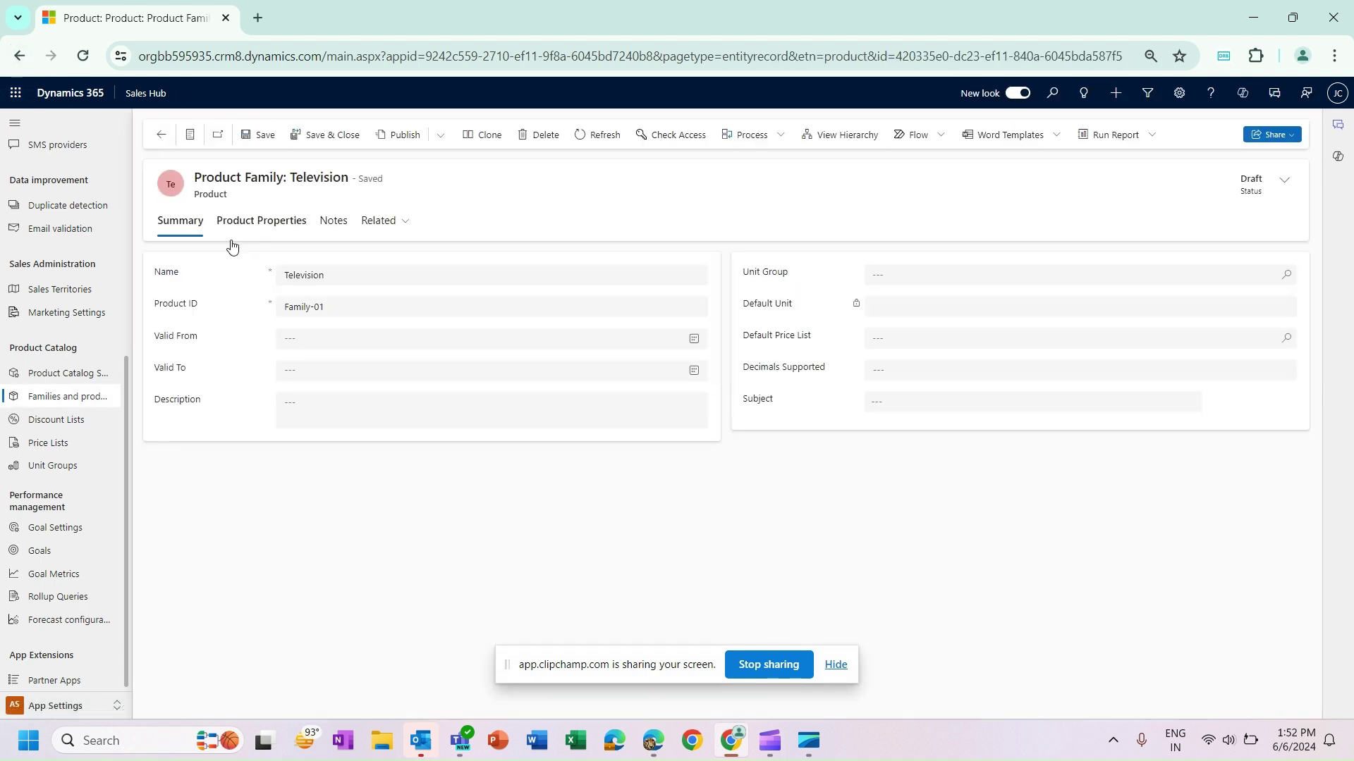
click(250, 229)
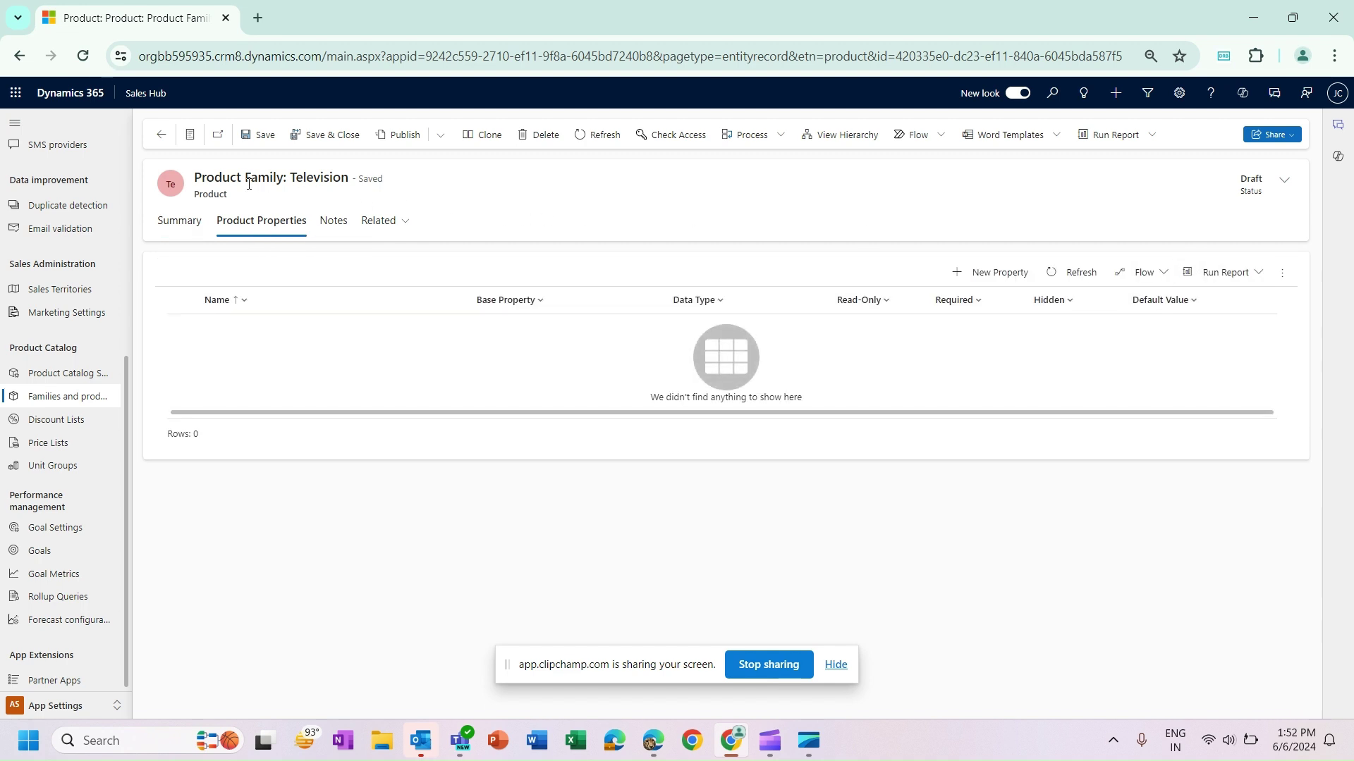
drag(217, 179, 270, 181)
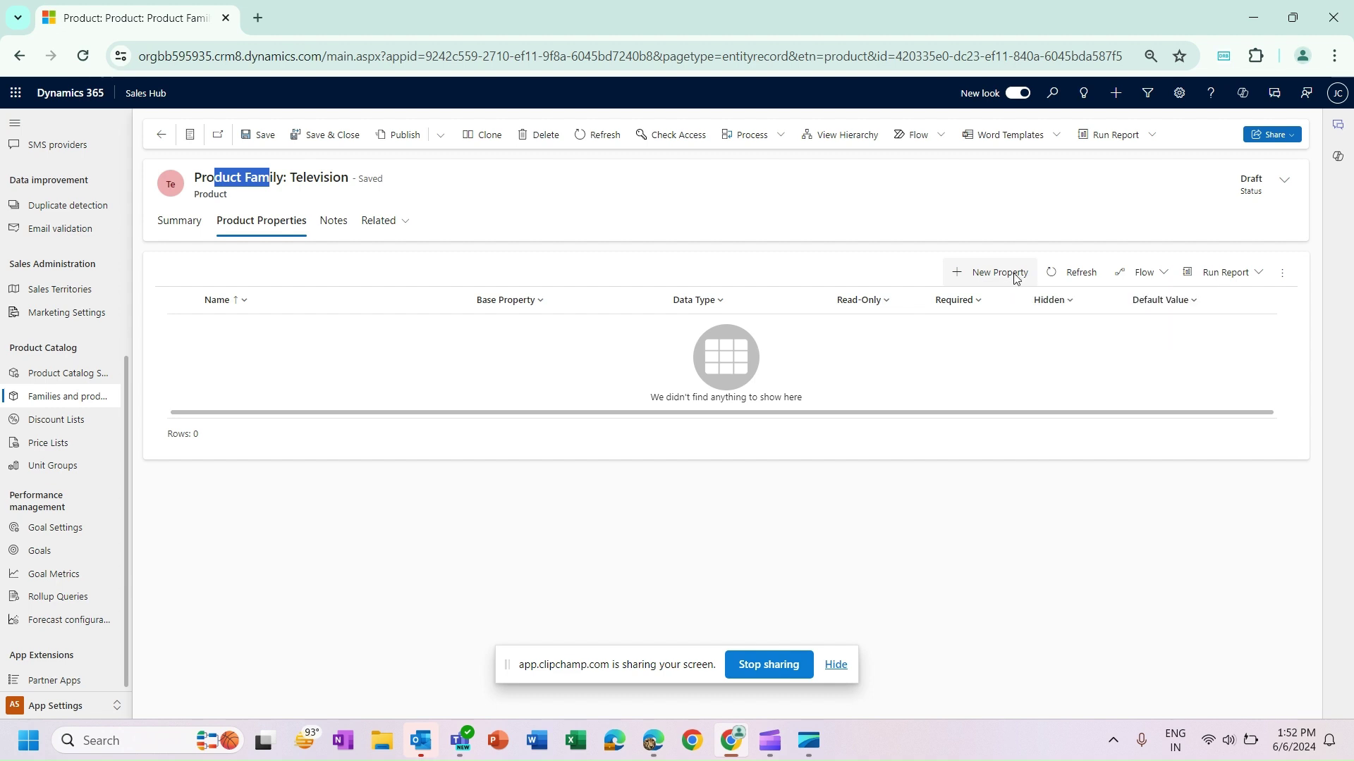
click(1014, 280)
click(303, 273)
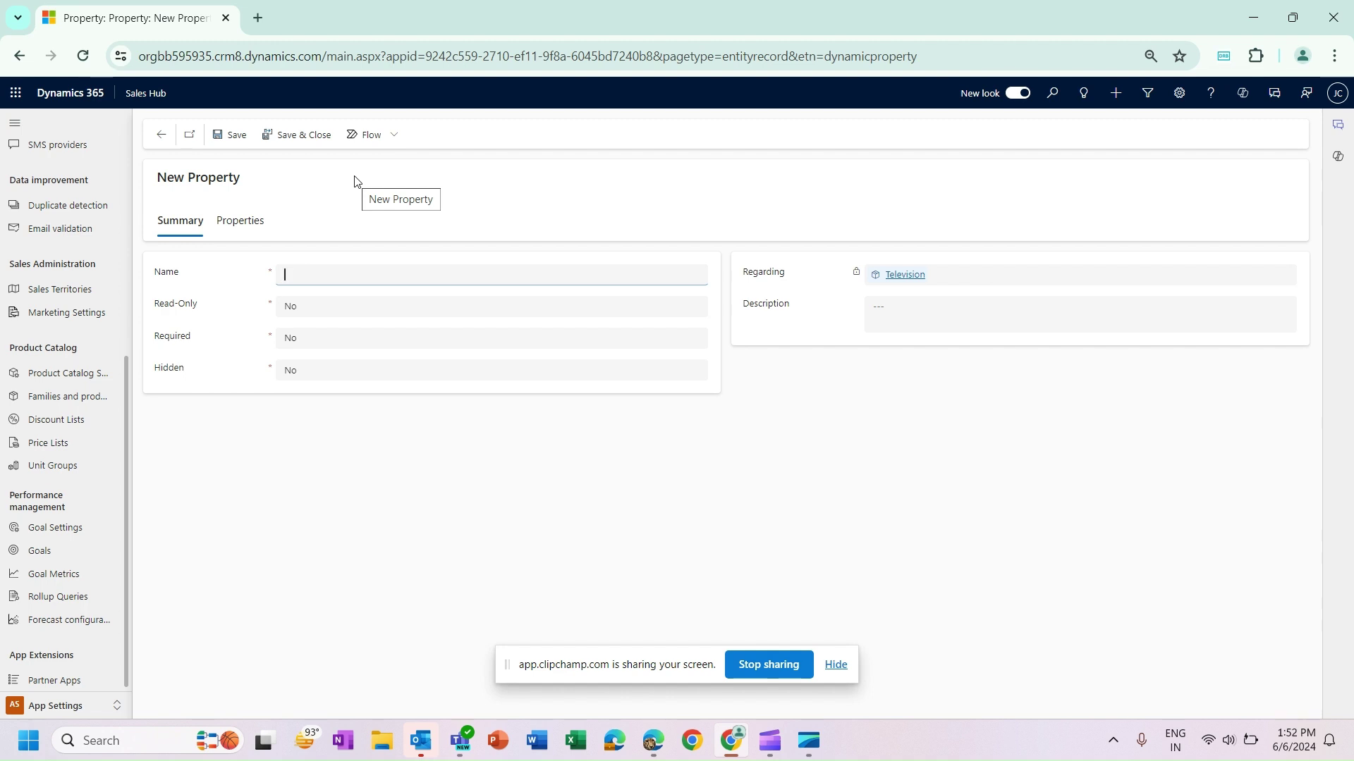
click(327, 275)
click(457, 496)
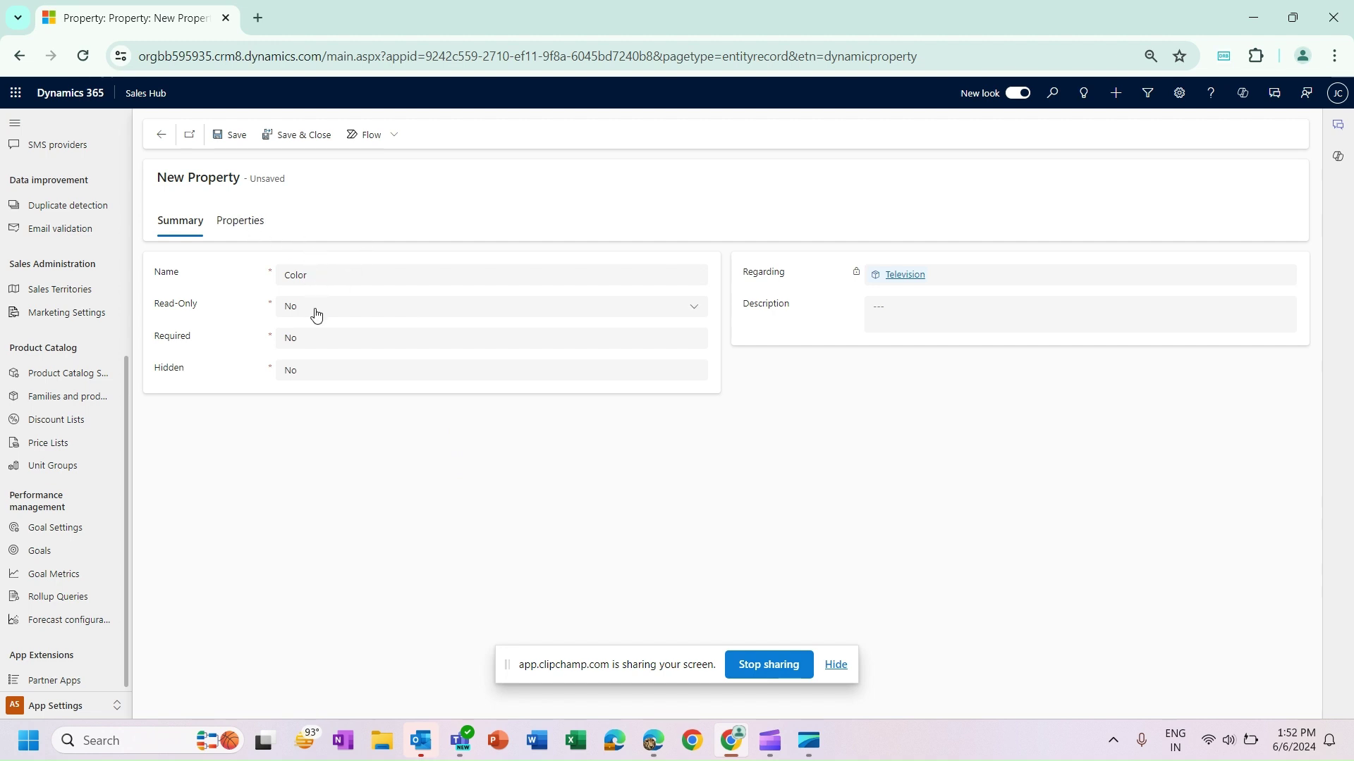
Set Required to Yes for the Color property
drag(156, 308, 209, 369)
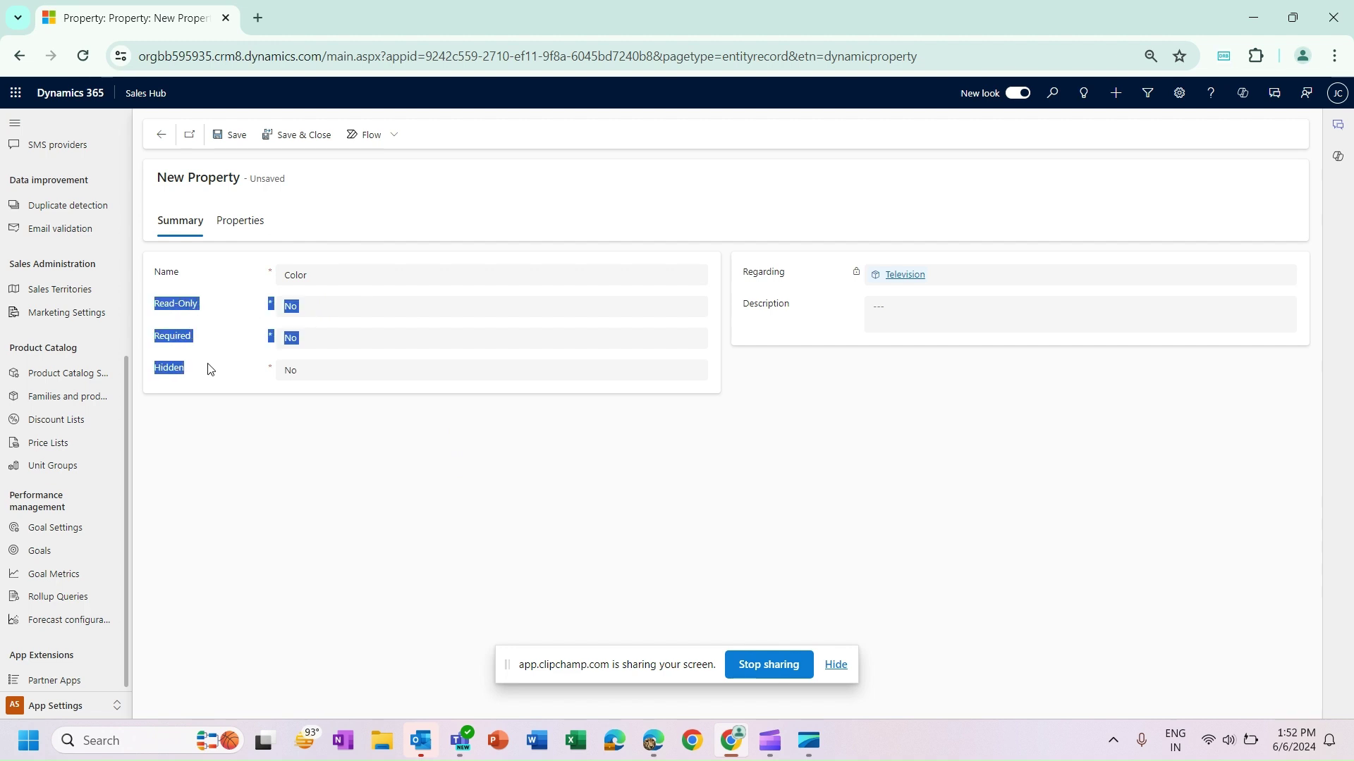
click(251, 374)
mouse_move(232, 313)
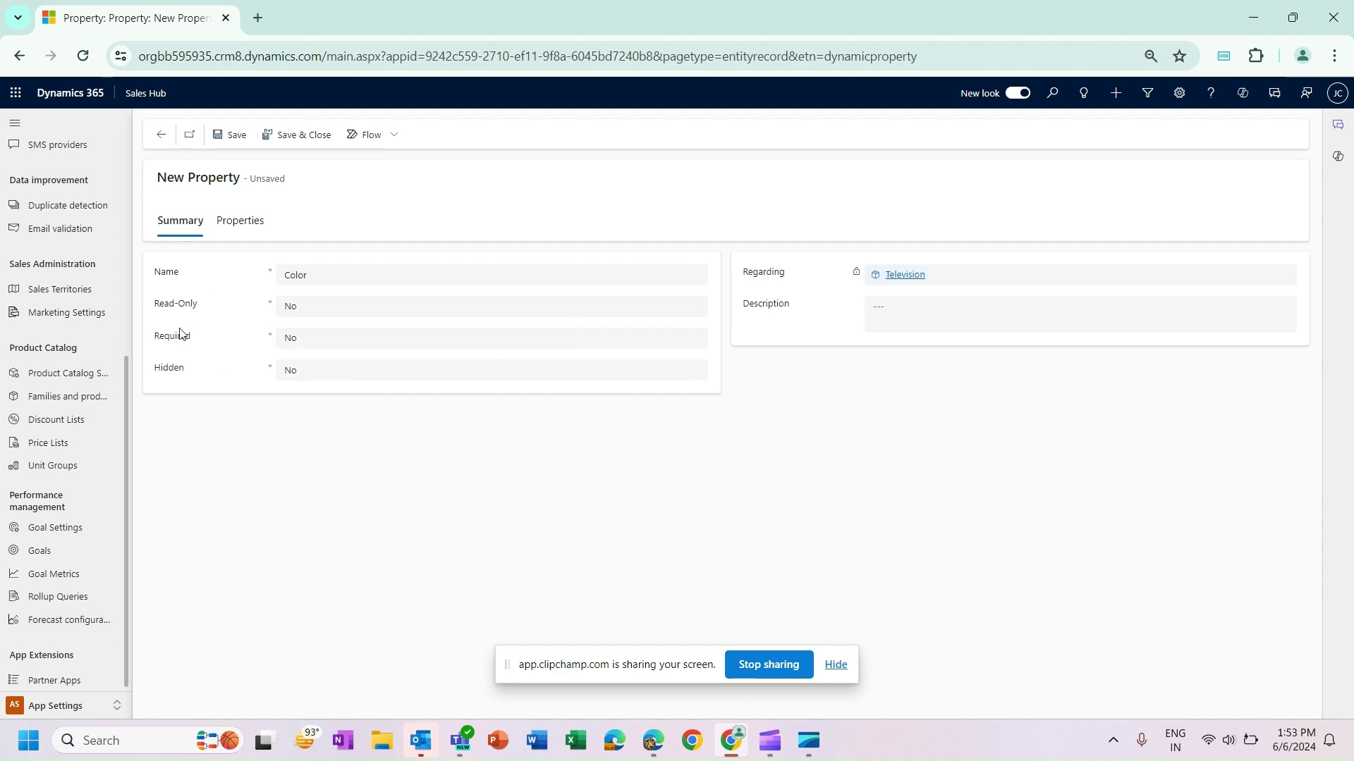
click(320, 343)
click(320, 387)
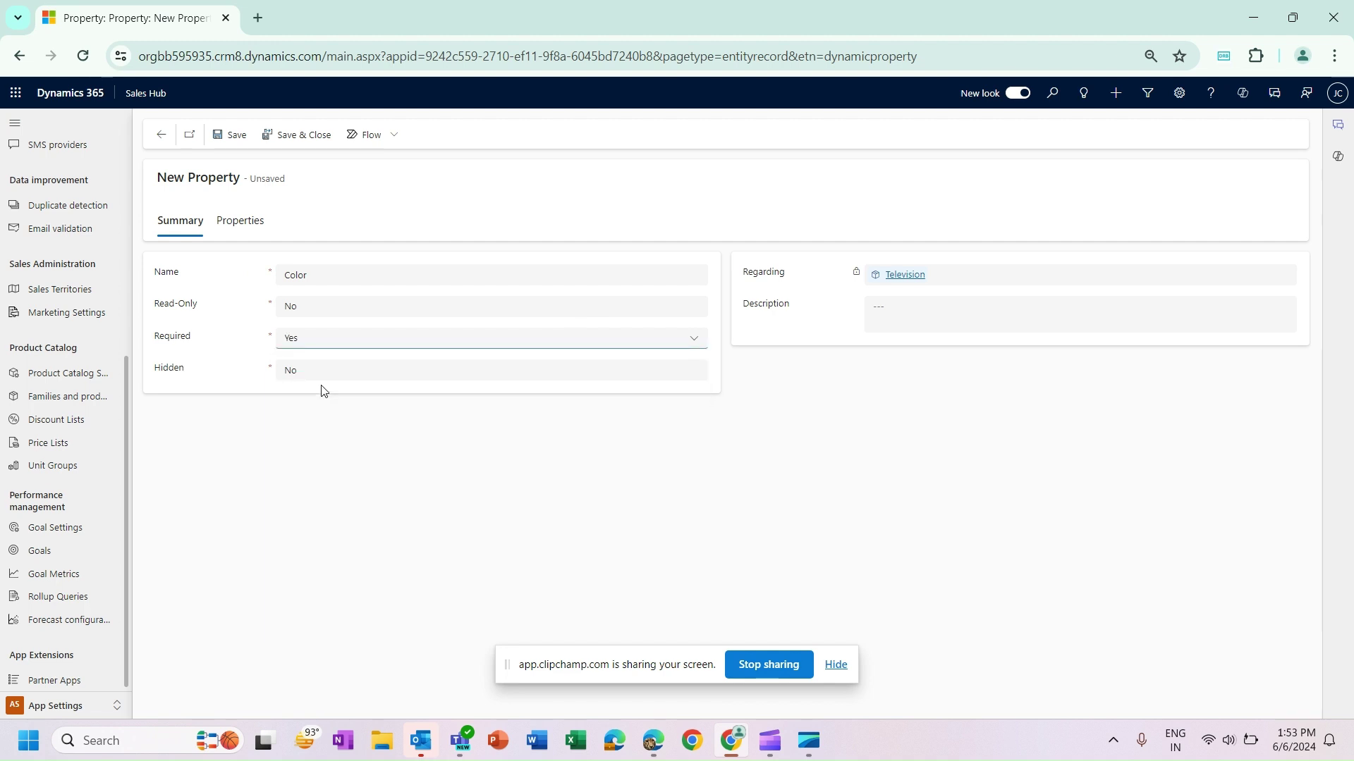
Set the Color property's data type to Option Set and save the property
click(242, 223)
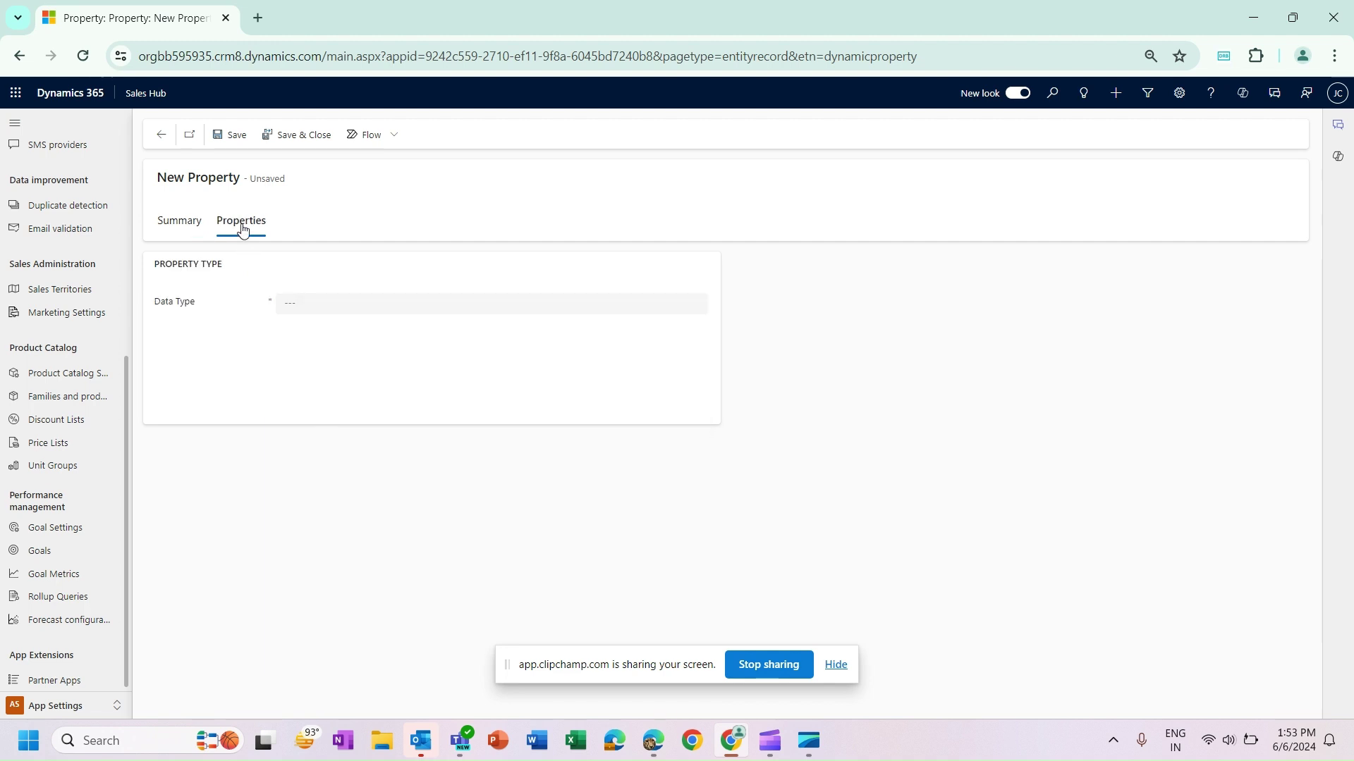
click(313, 306)
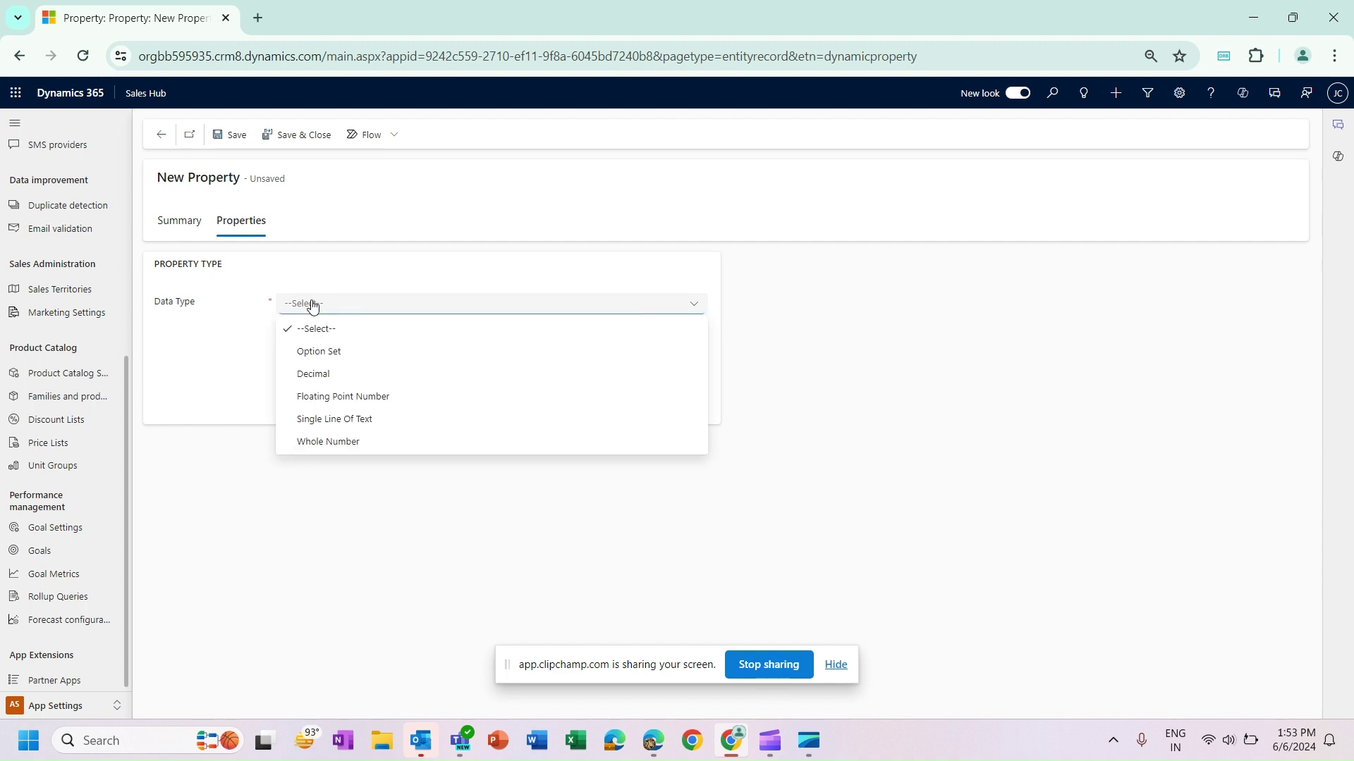
click(350, 352)
click(226, 139)
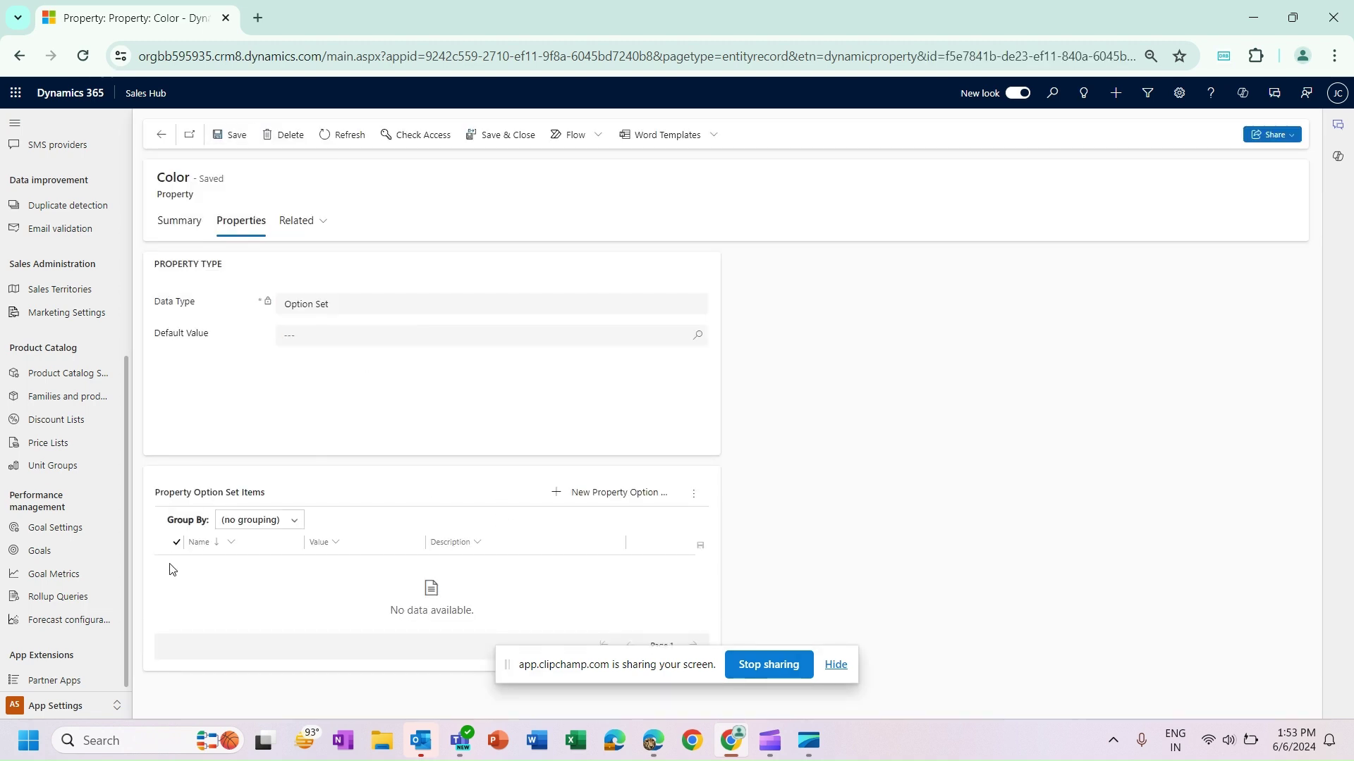
Add a property option set item named Black with value 1 to Color, and save and close it
click(616, 489)
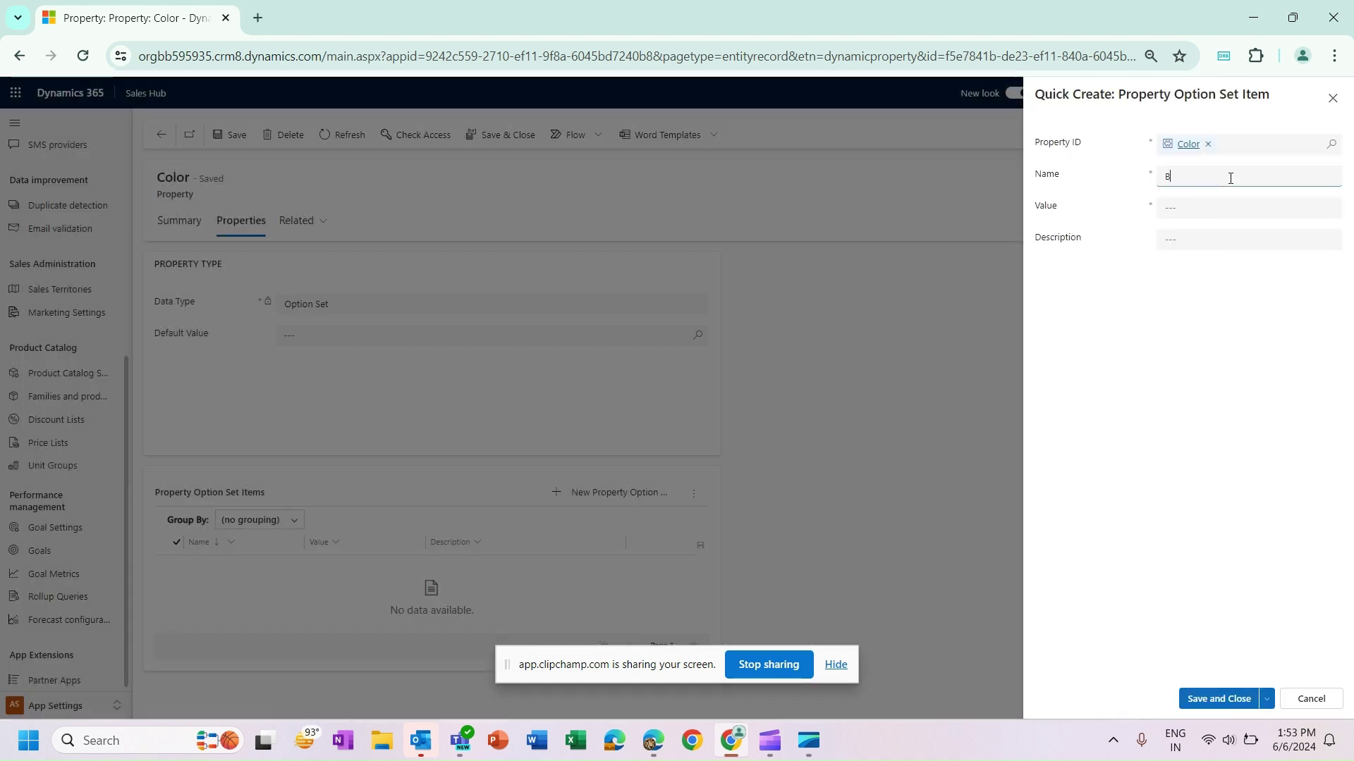
click(1203, 213)
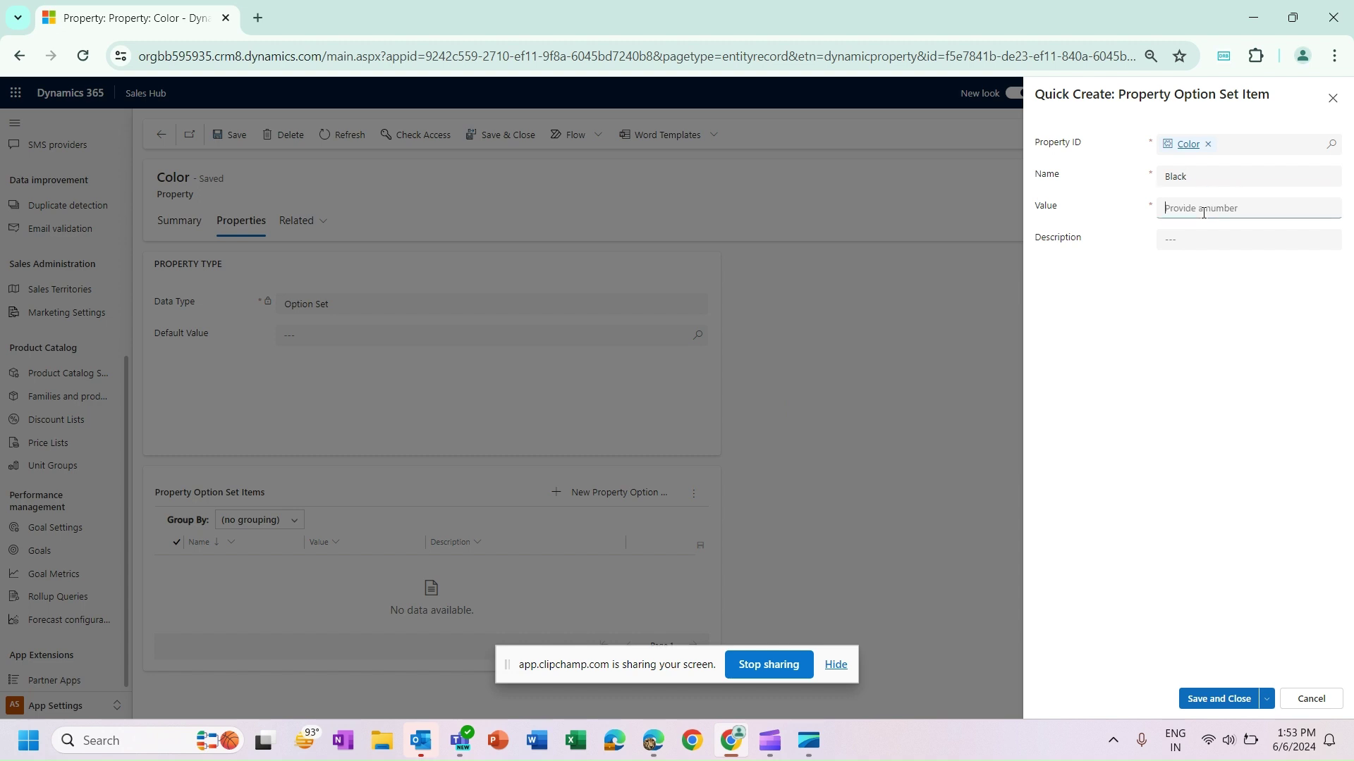
text(1)
click(1215, 698)
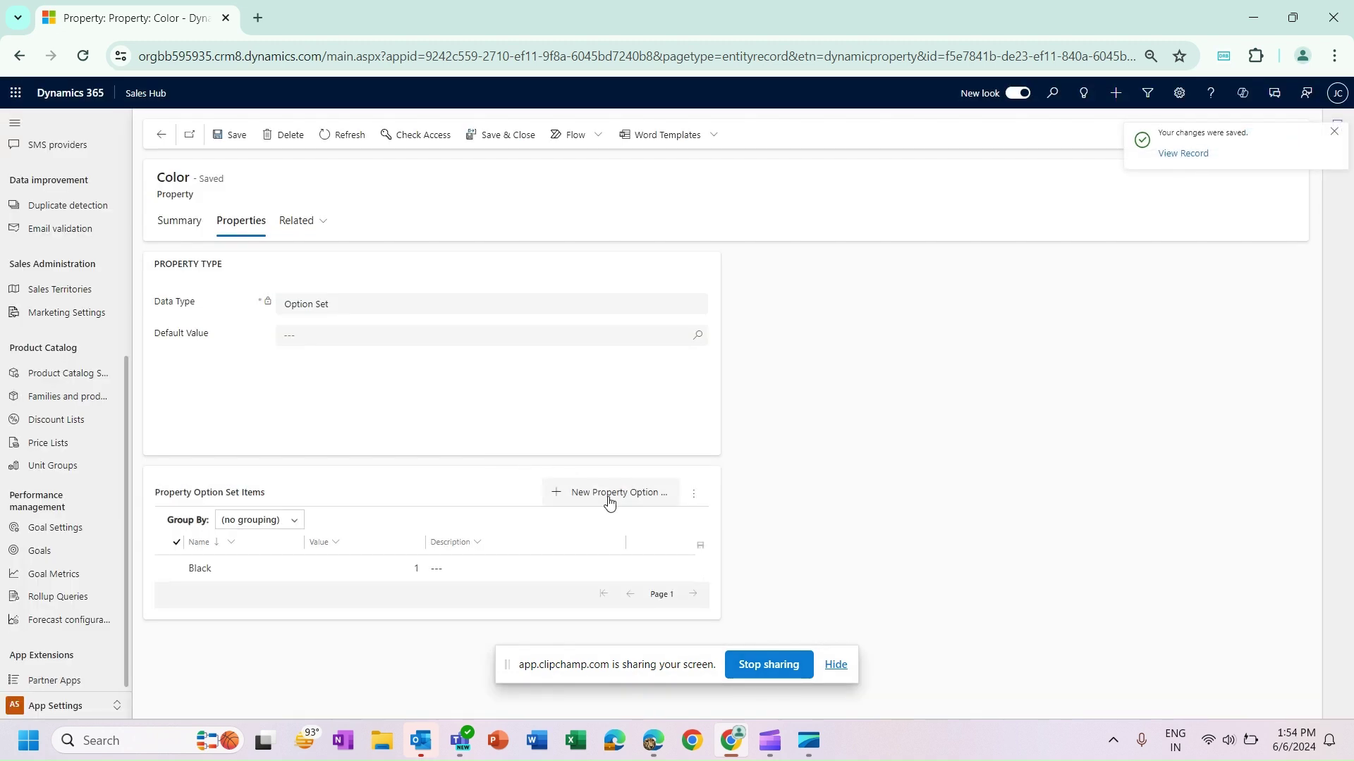
Add a property option set item named White with value 2 to Color, and save and close it
click(612, 493)
click(1176, 175)
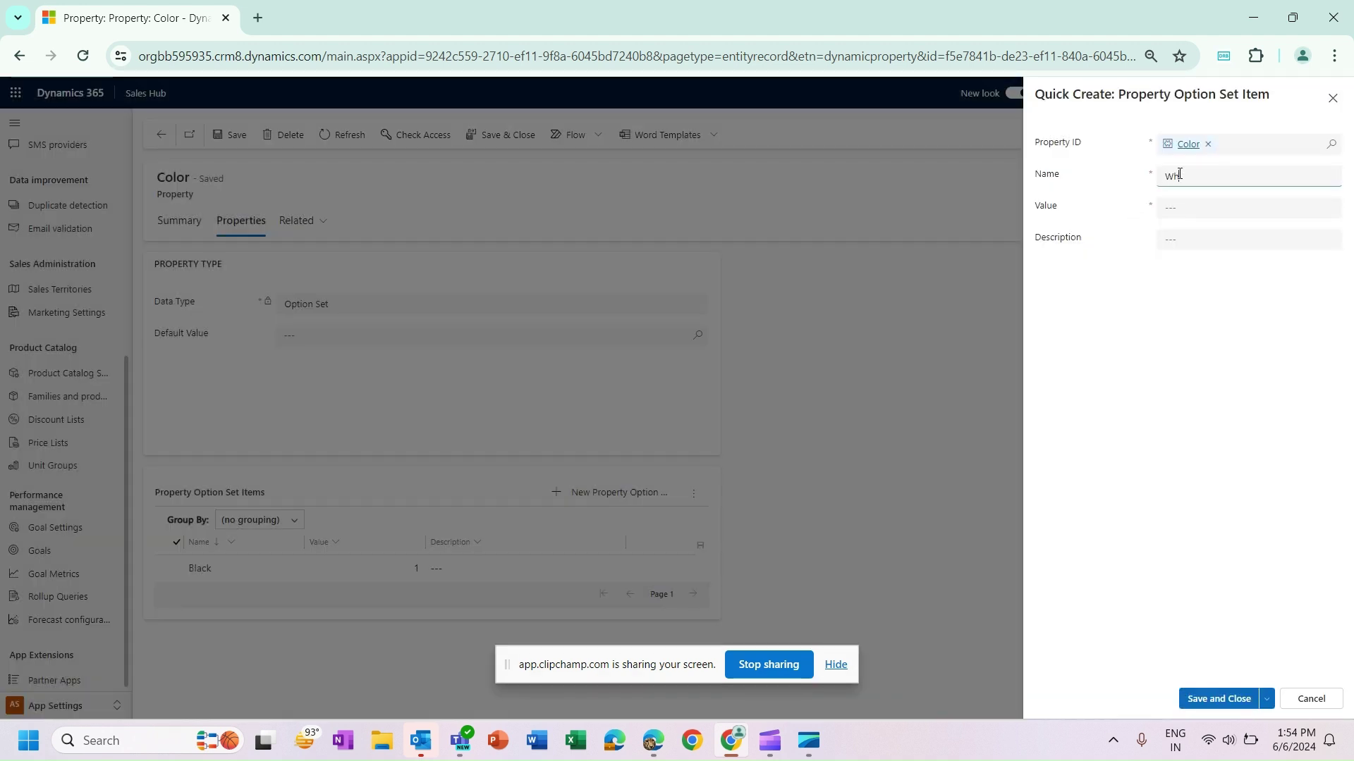
click(1184, 207)
text(2)
click(1204, 698)
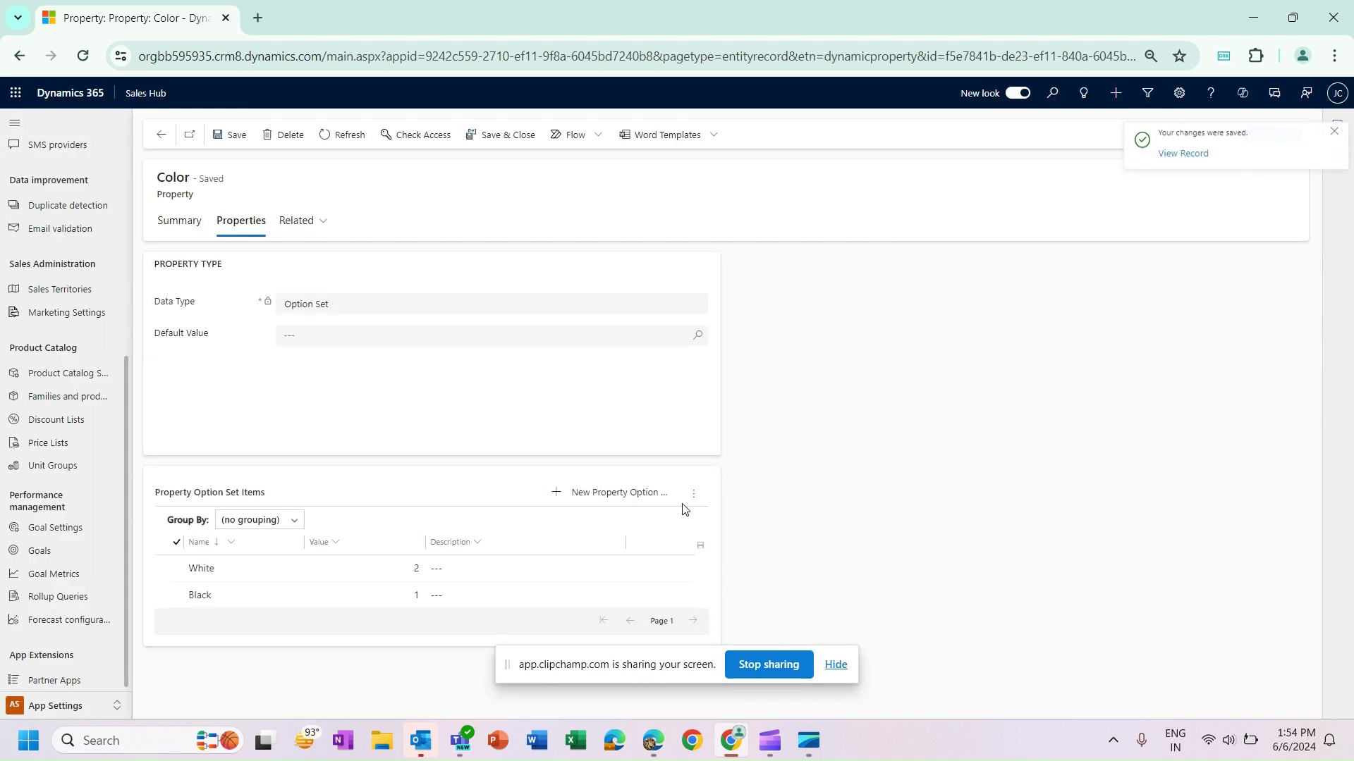
Add a property option set item named Grey with value 3 to Color, and save and close it
click(624, 493)
click(1242, 180)
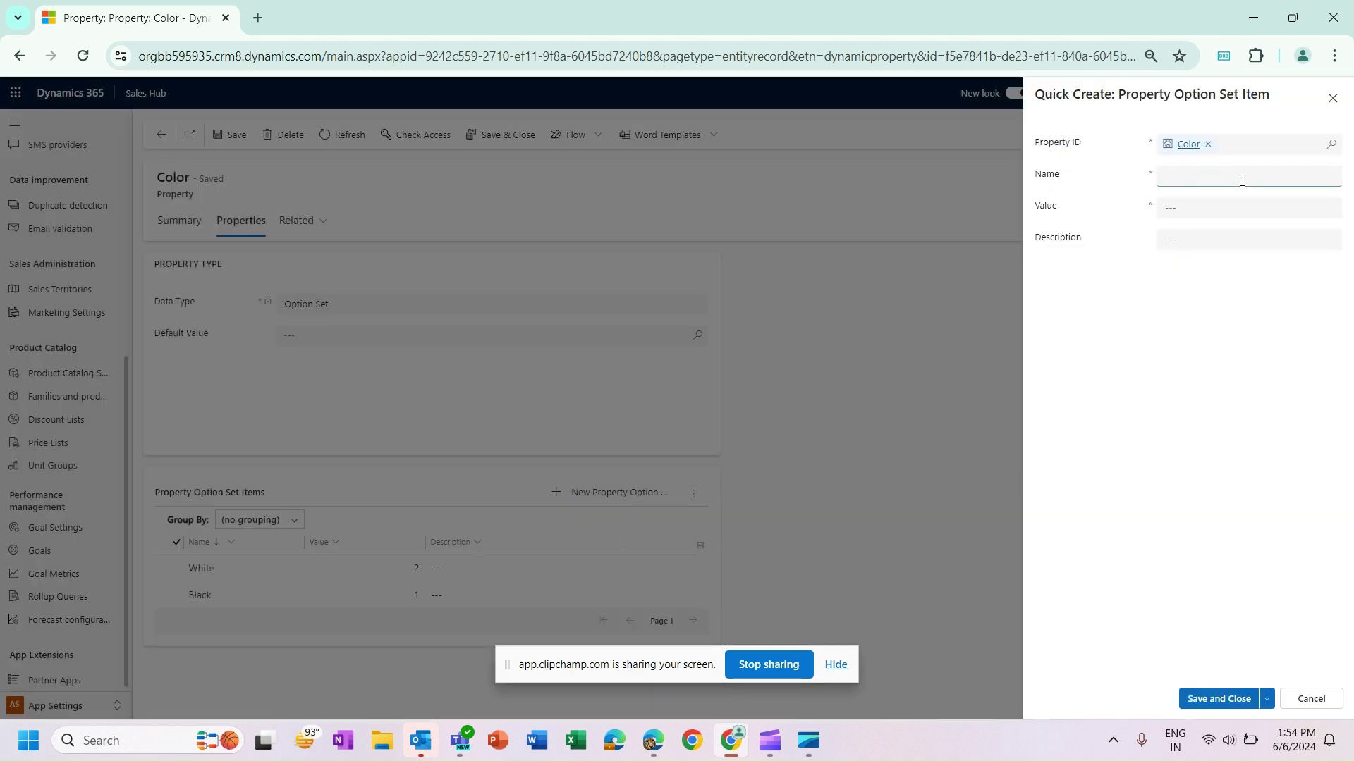
click(1228, 204)
text(3)
click(1217, 699)
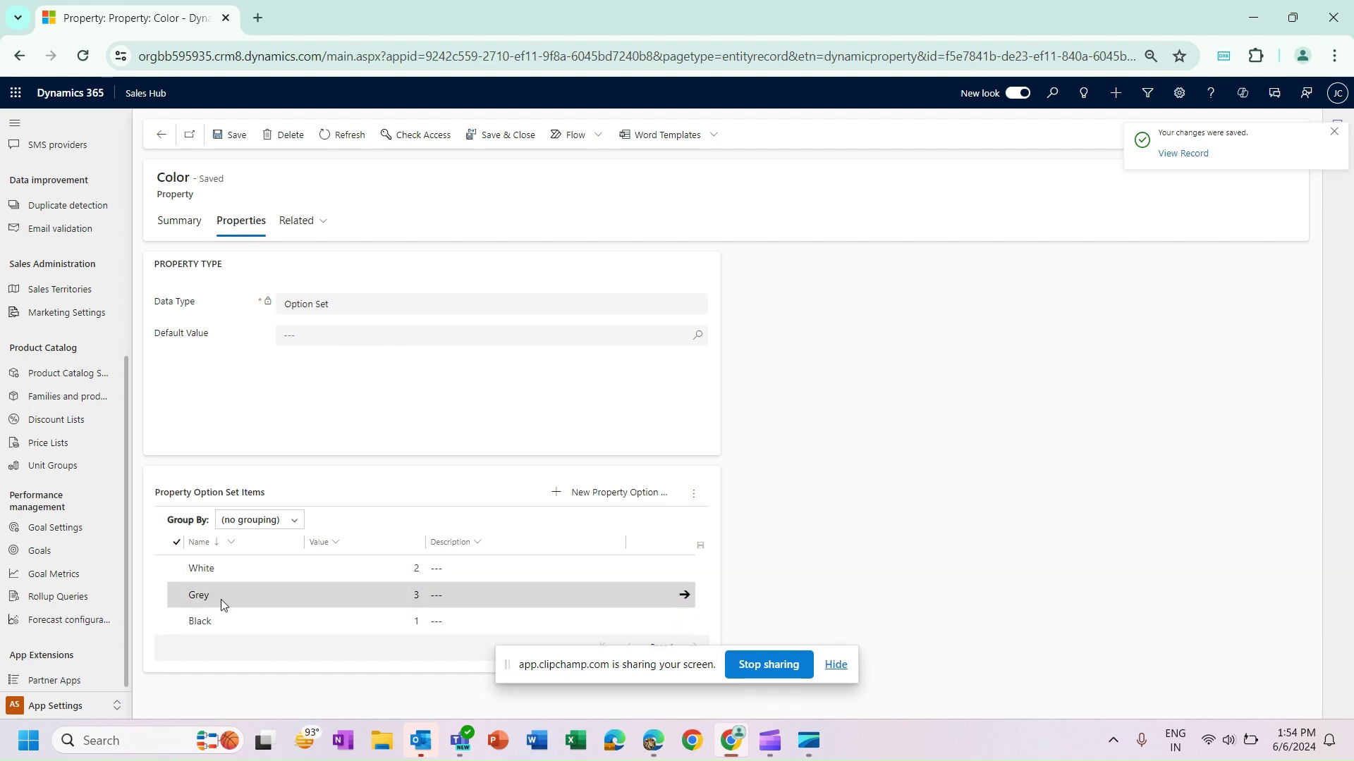
Leave the Color property, check the product properties inherited by TV 1 - 32 inch, and return to the draft list
click(165, 141)
click(163, 135)
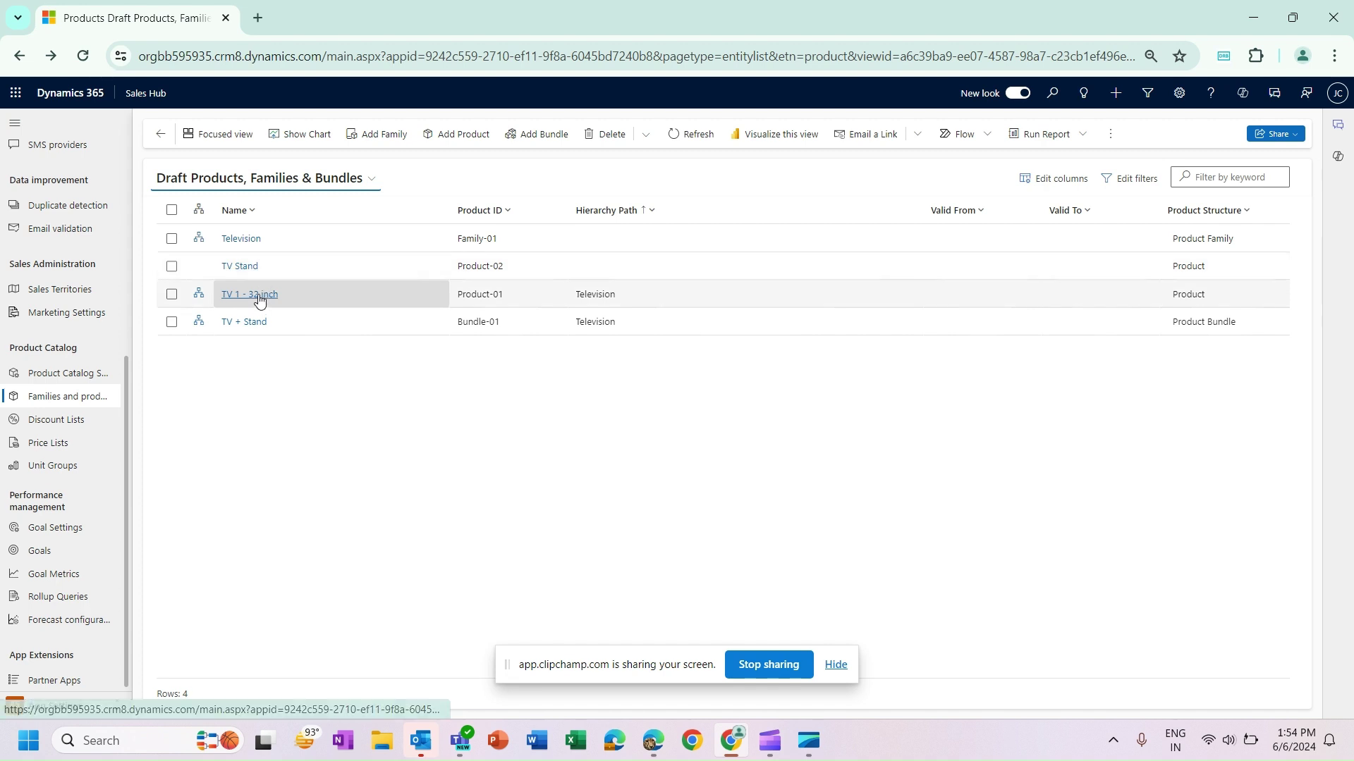
click(259, 298)
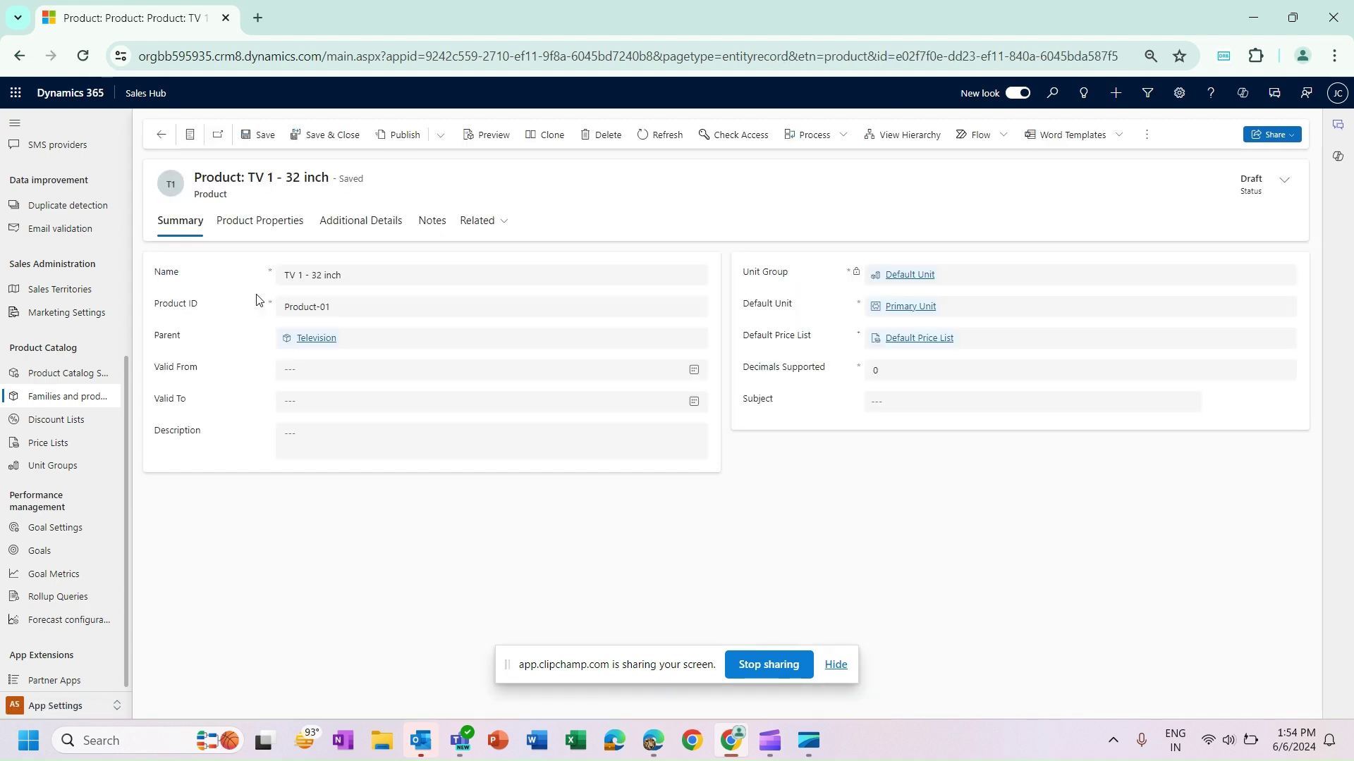
click(258, 227)
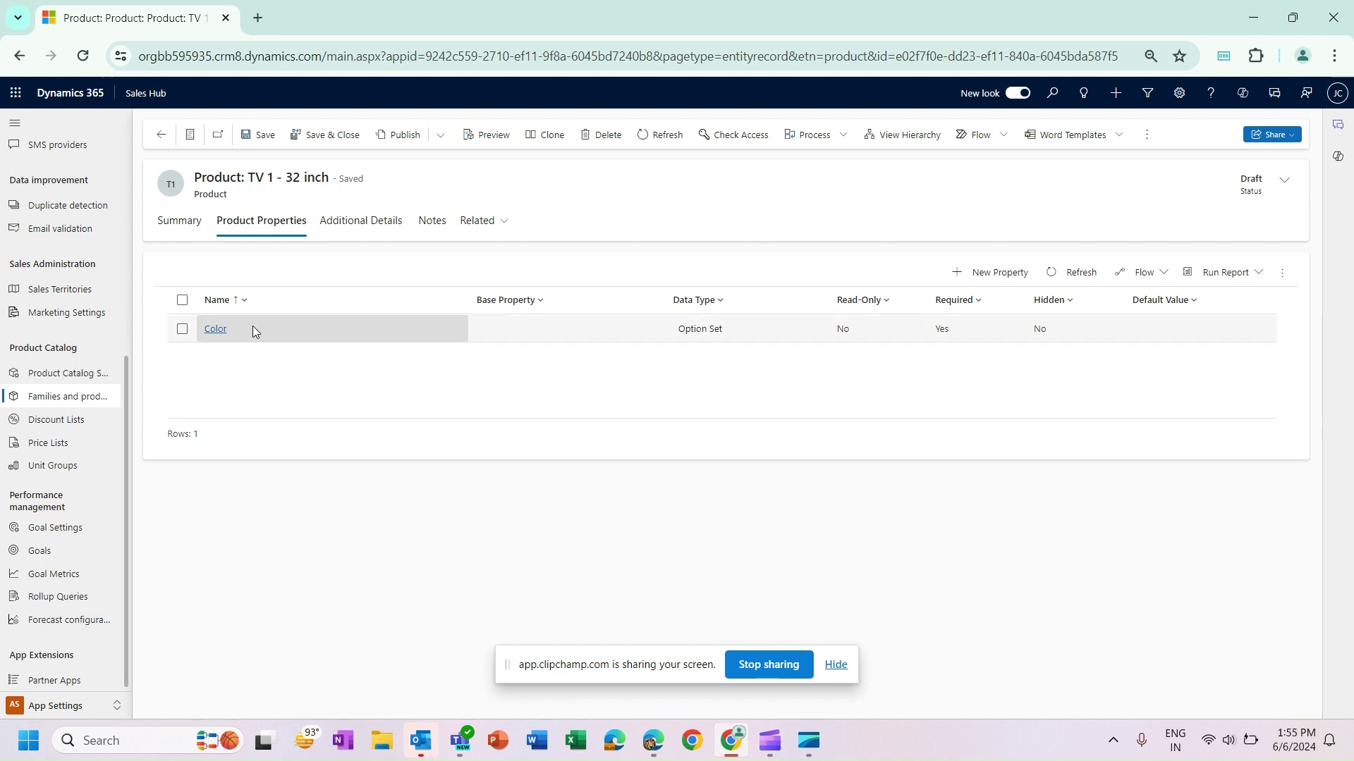
click(162, 136)
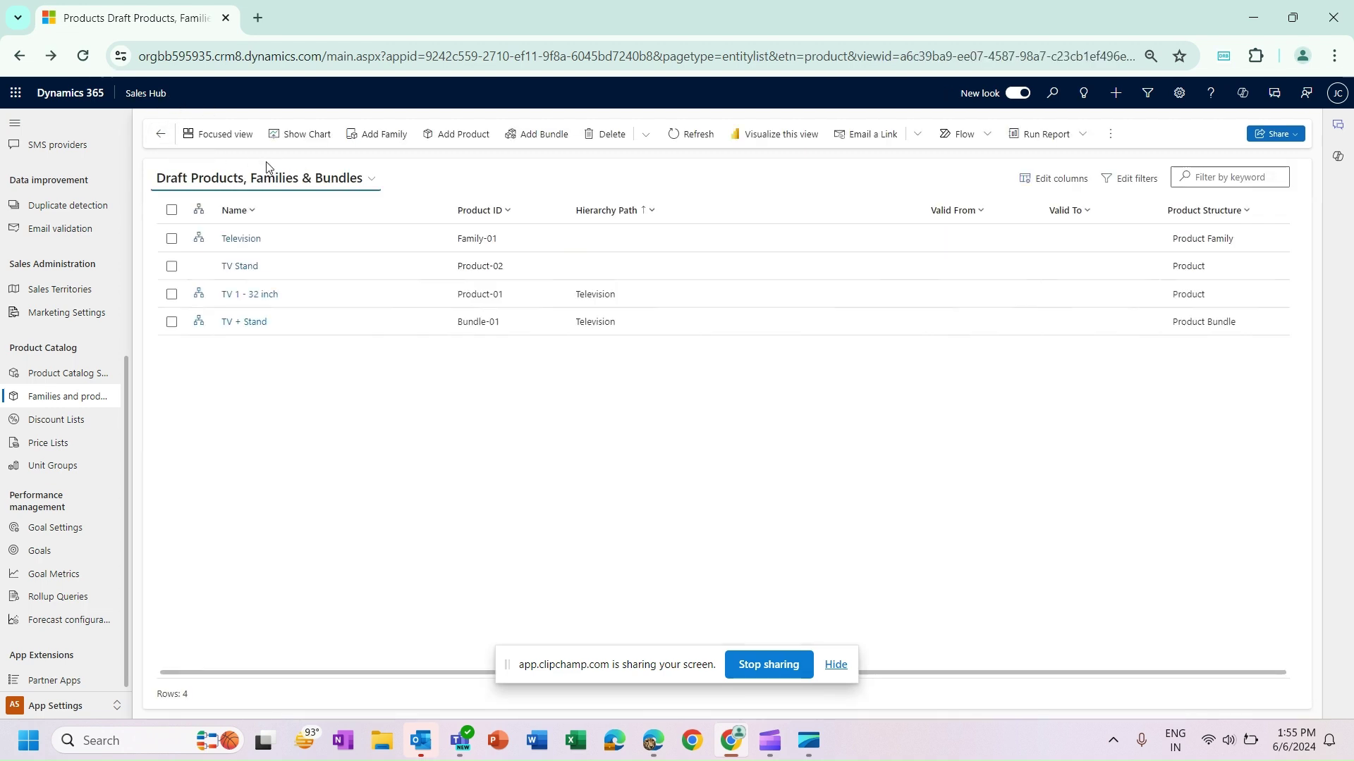
Check the product properties inherited by the TV + Stand bundle and return to the draft list
click(241, 323)
click(346, 224)
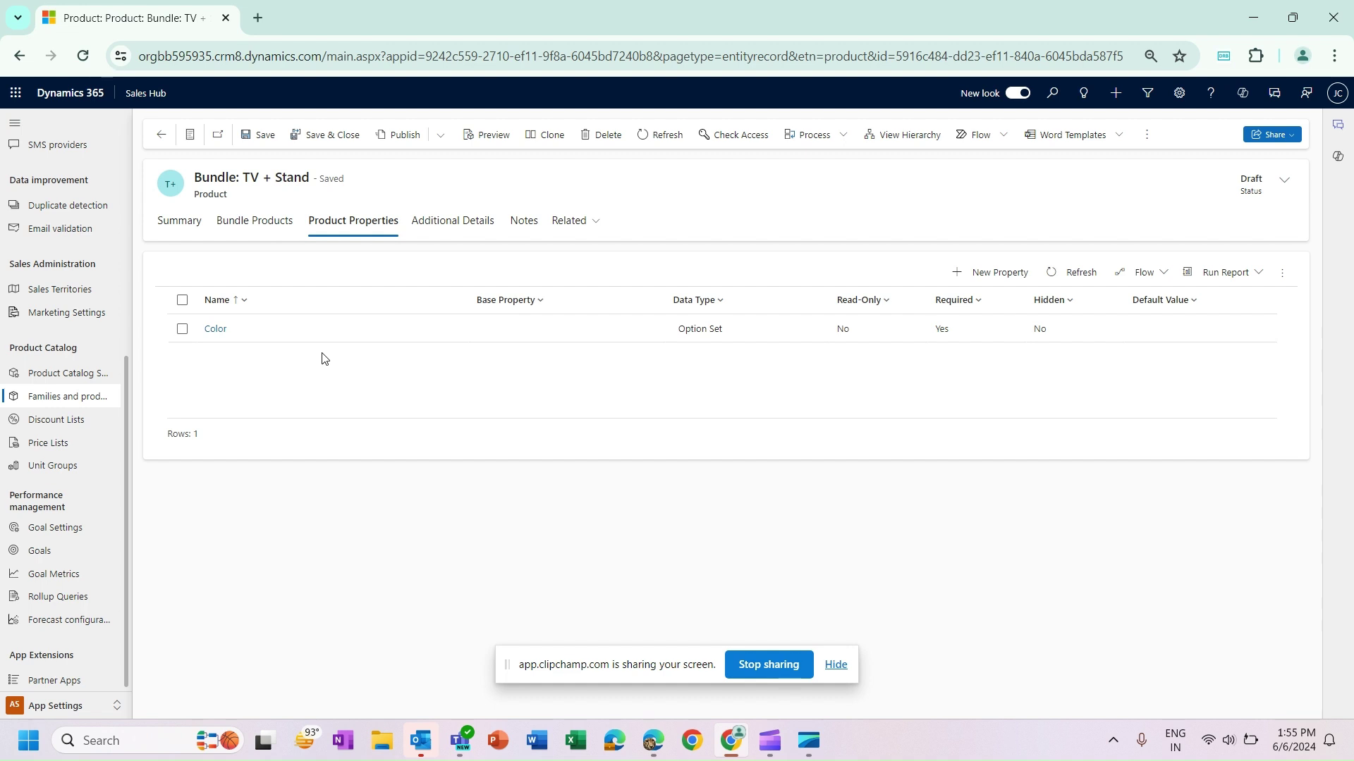
click(163, 136)
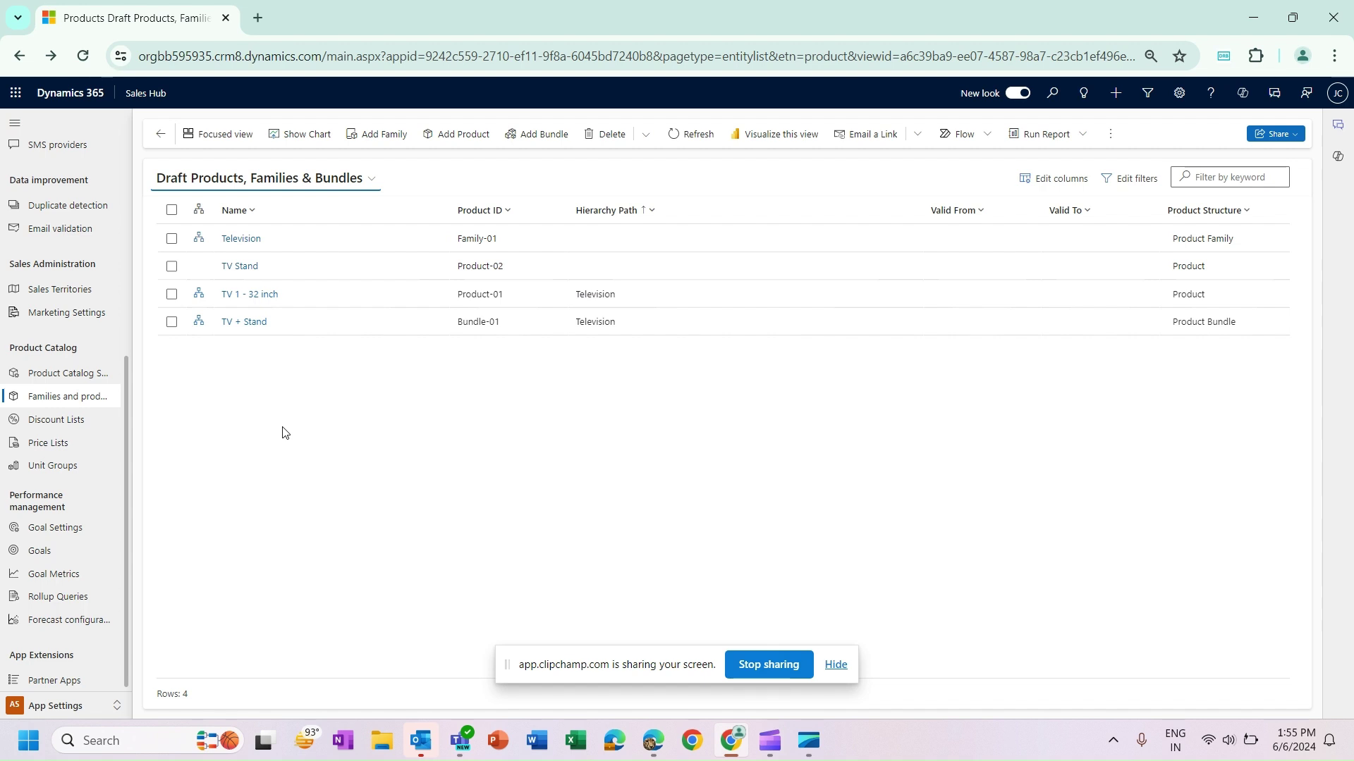
Try to publish the TV 1 - 32 inch product and return to the draft list
click(240, 295)
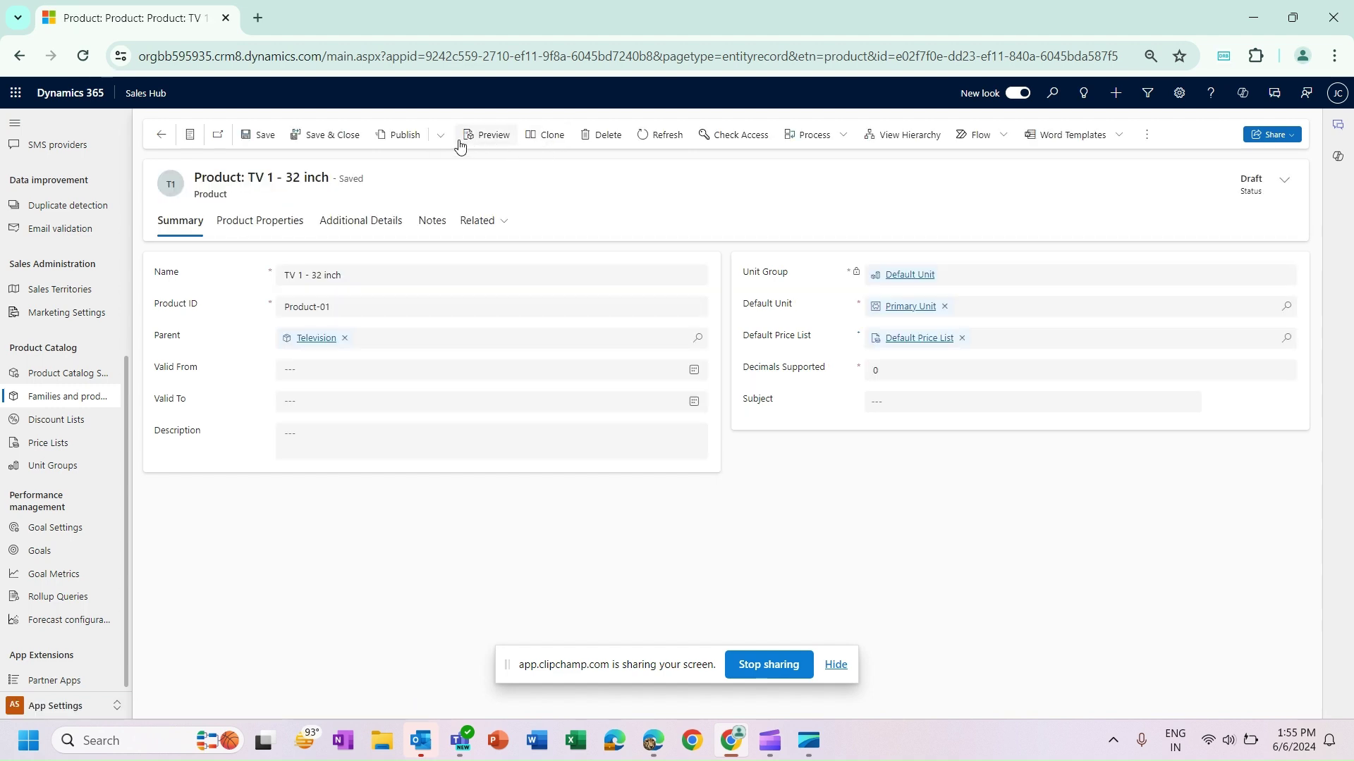
click(408, 136)
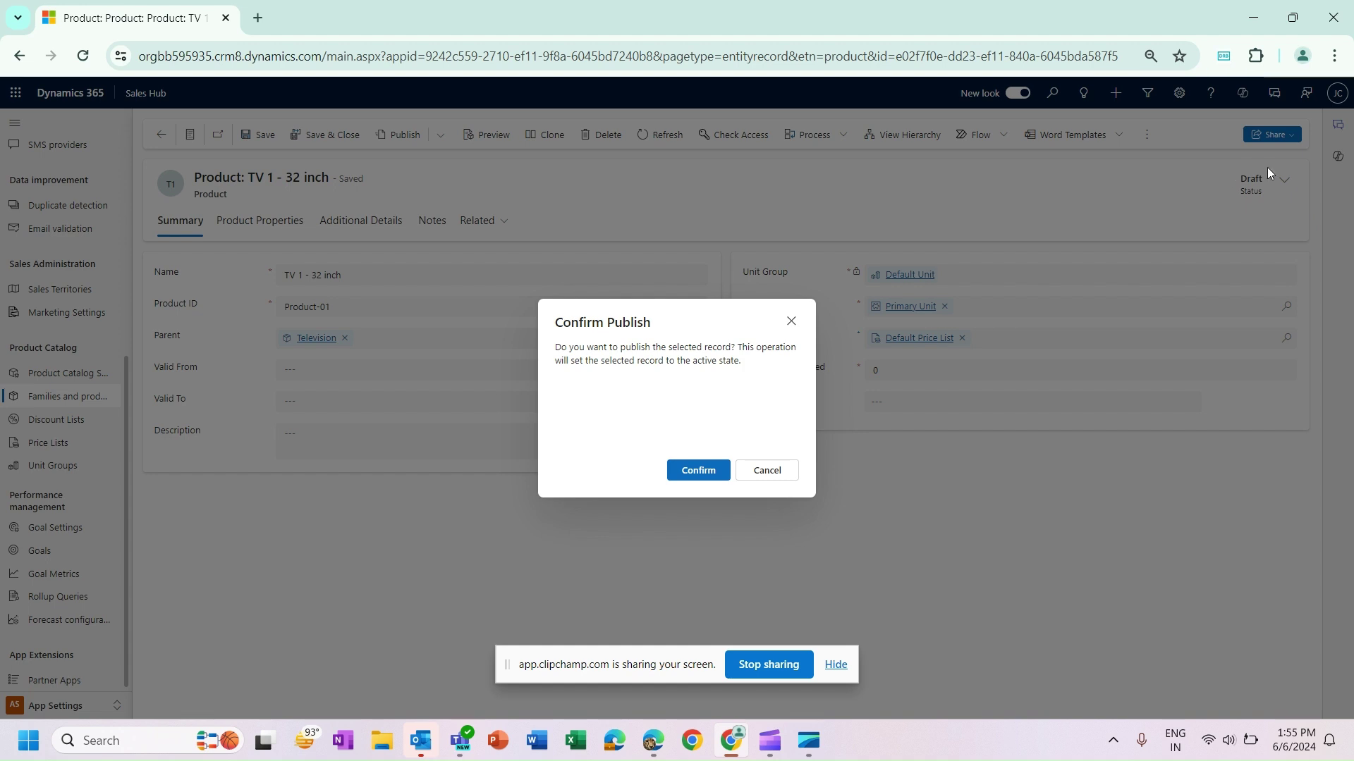
click(698, 471)
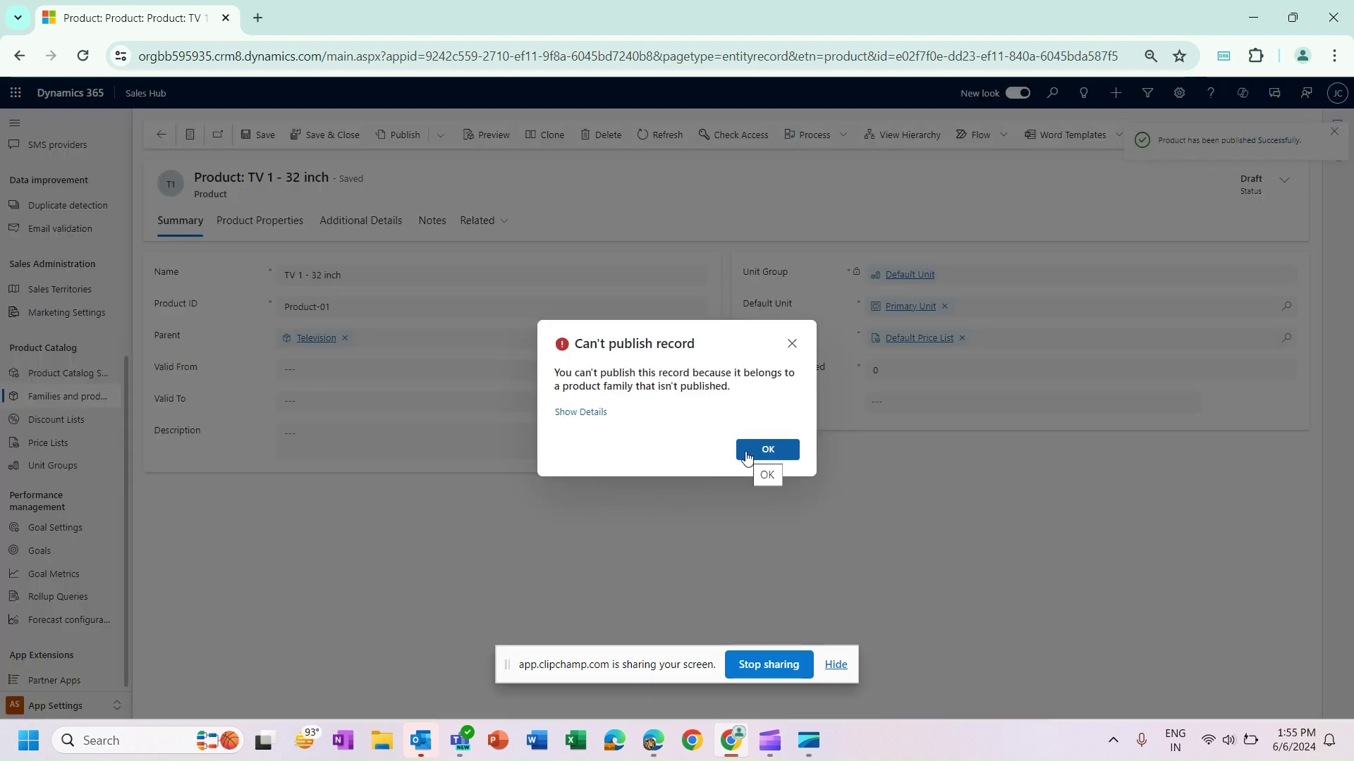
click(748, 455)
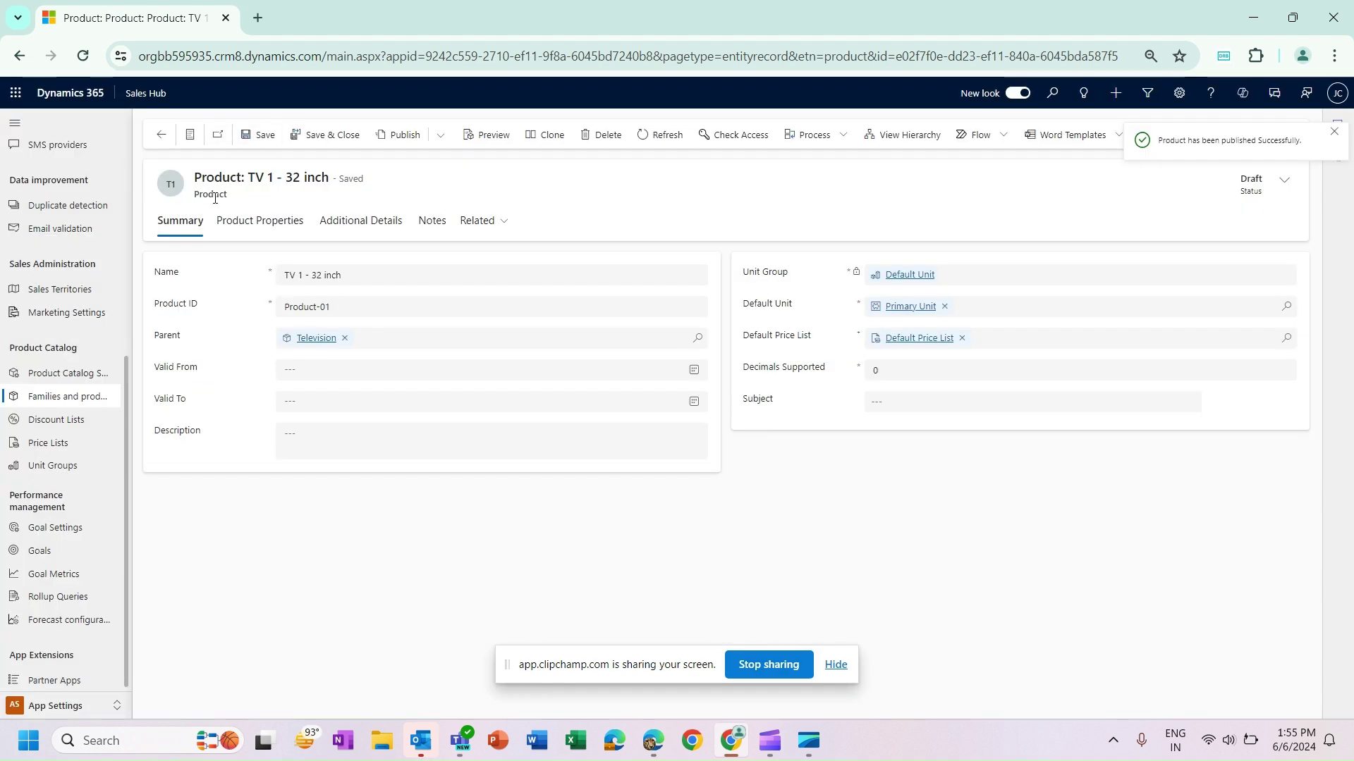
click(161, 134)
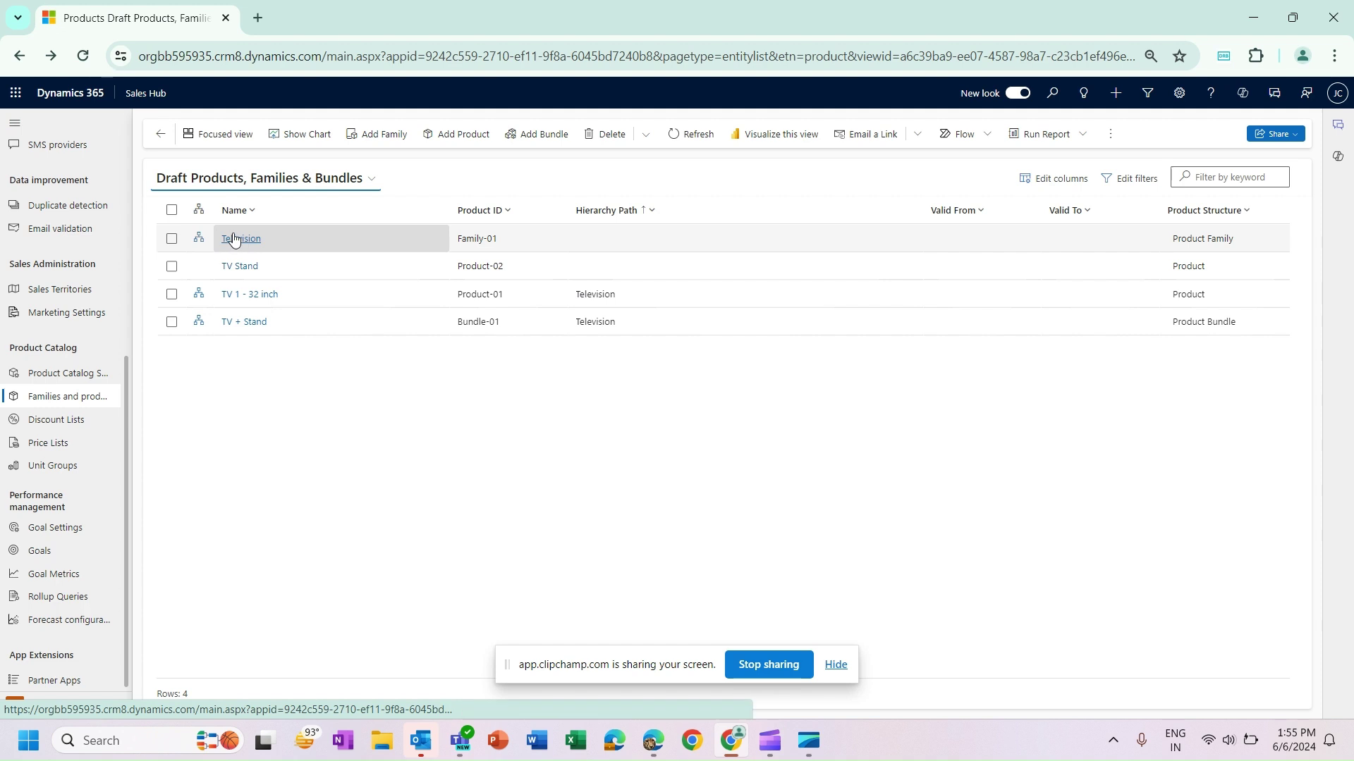
Publish the Television product family and return to the draft list
click(240, 243)
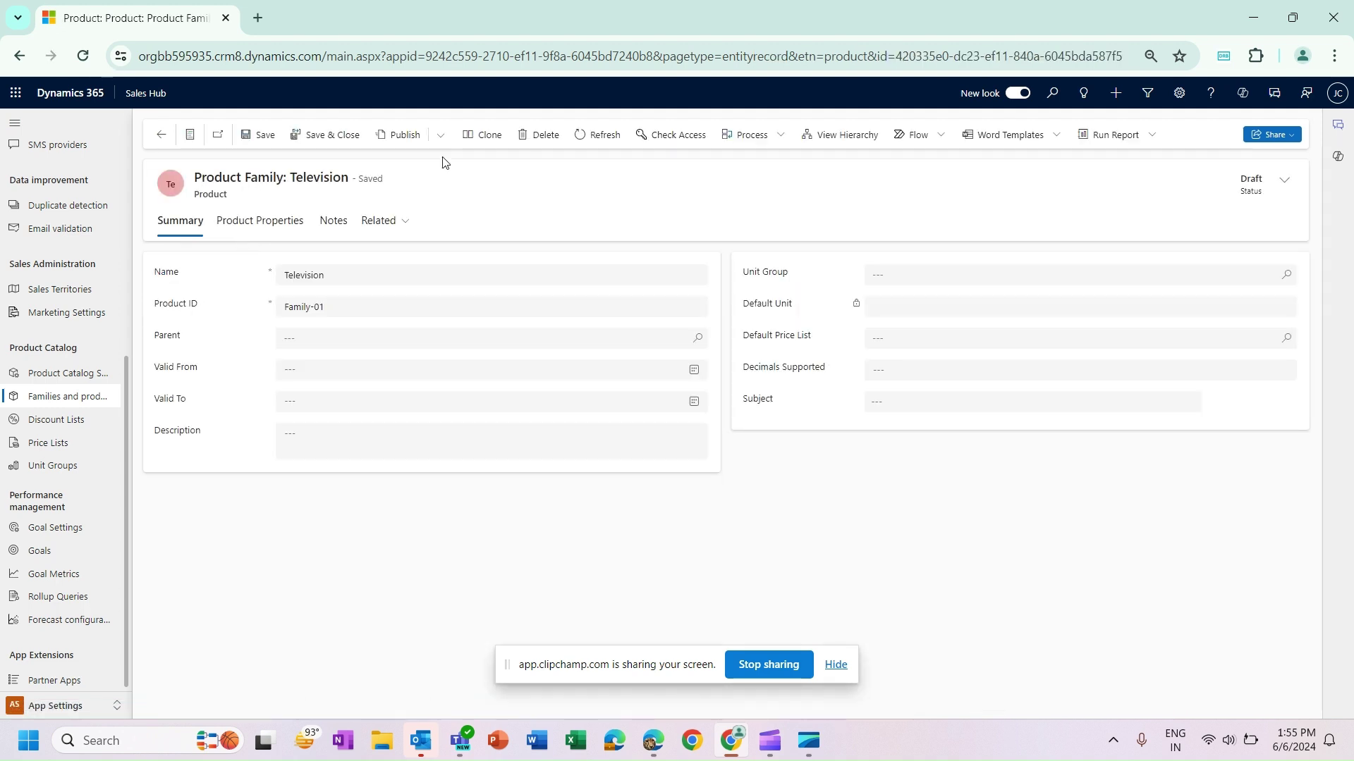
click(407, 135)
click(707, 469)
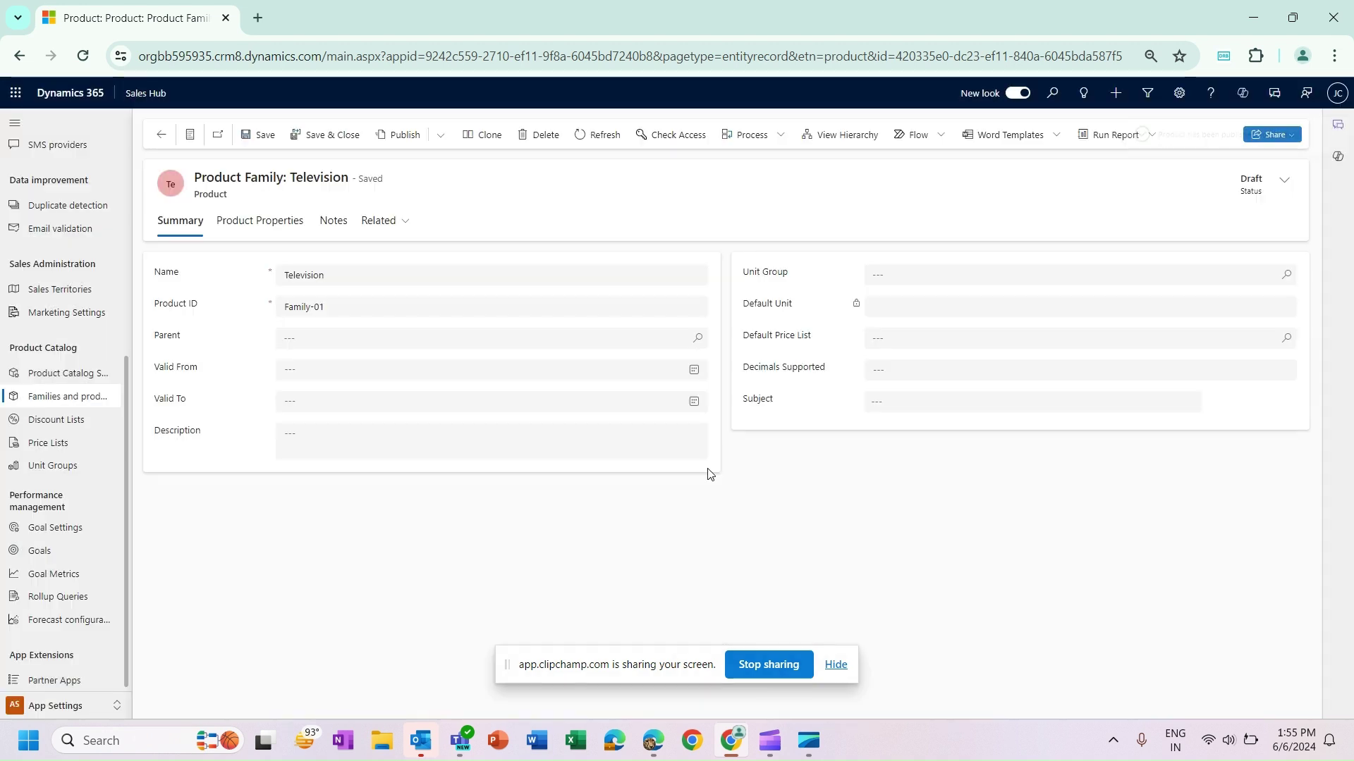
click(161, 134)
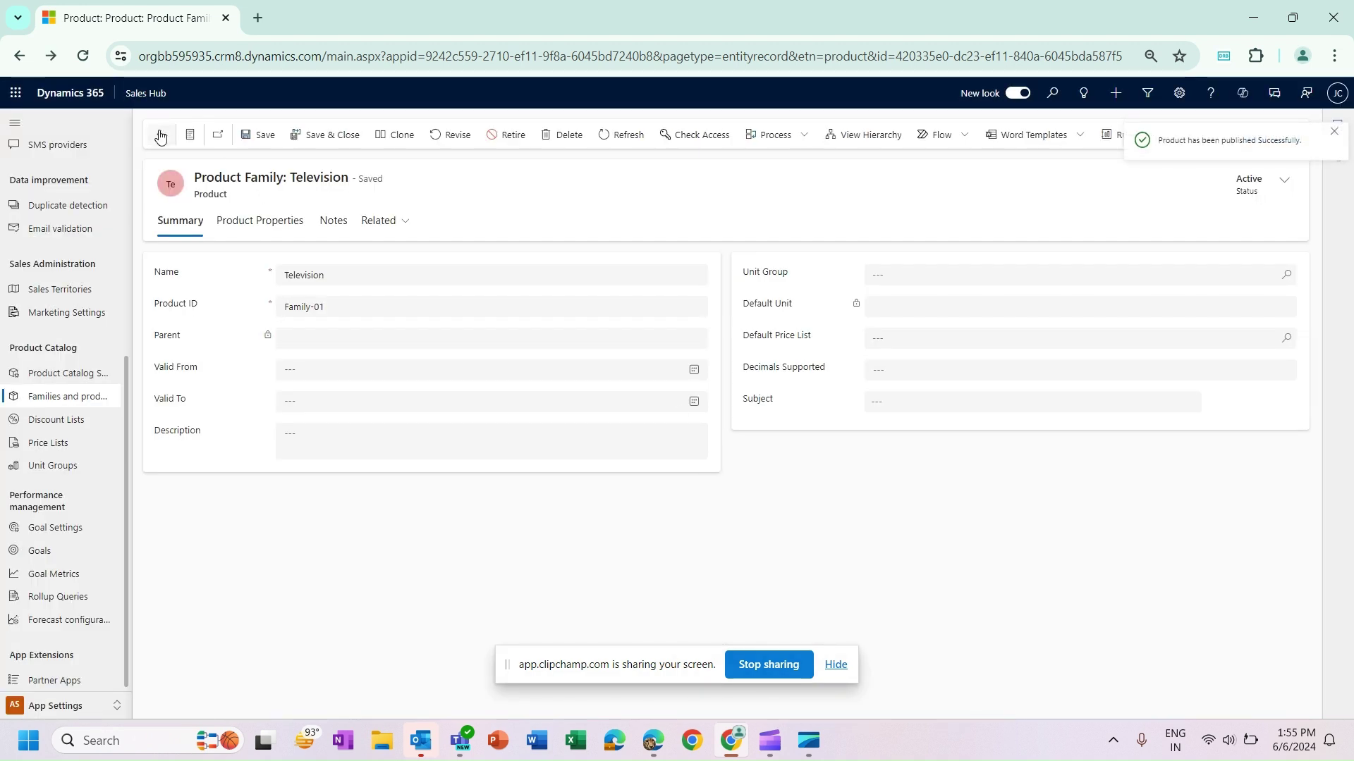
Publish the TV 1 - 32 inch product under the Television family and go back to the drafts
click(250, 267)
click(395, 141)
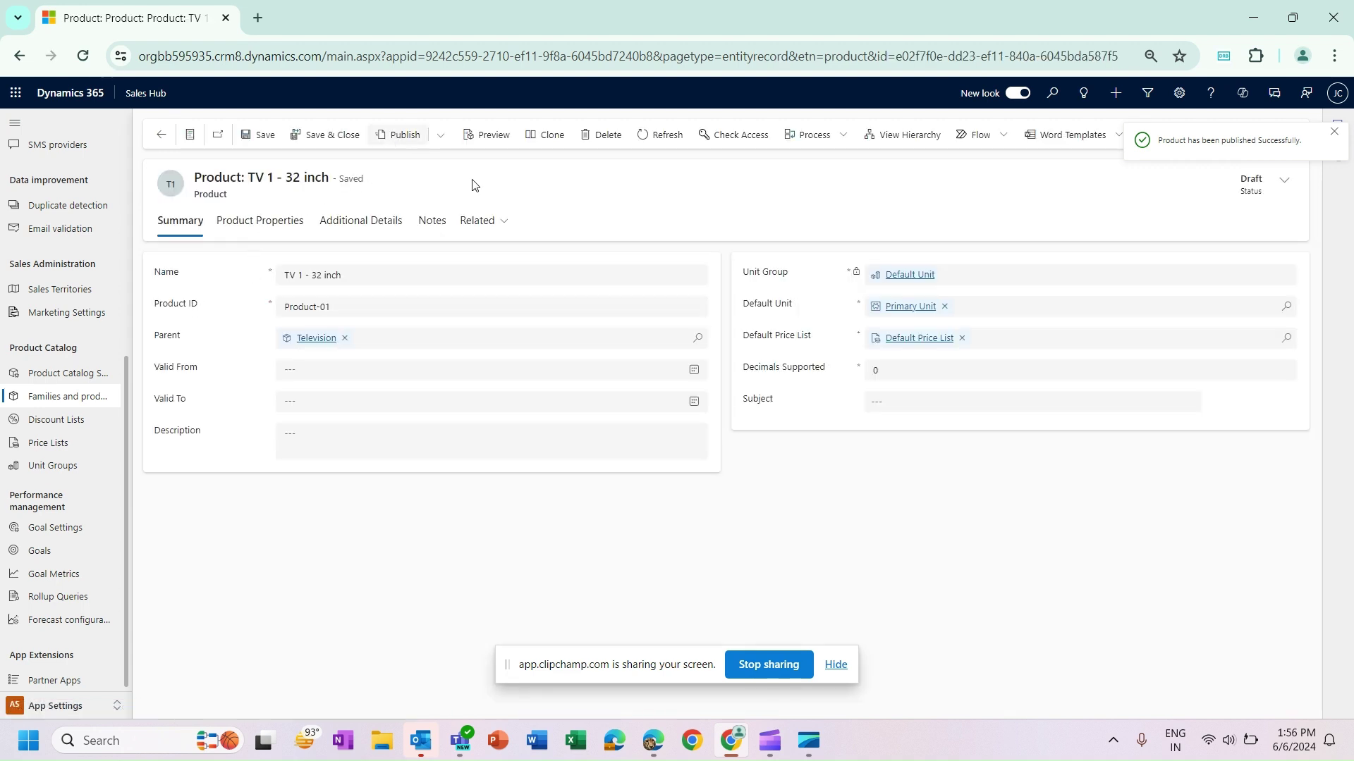
click(705, 470)
click(161, 134)
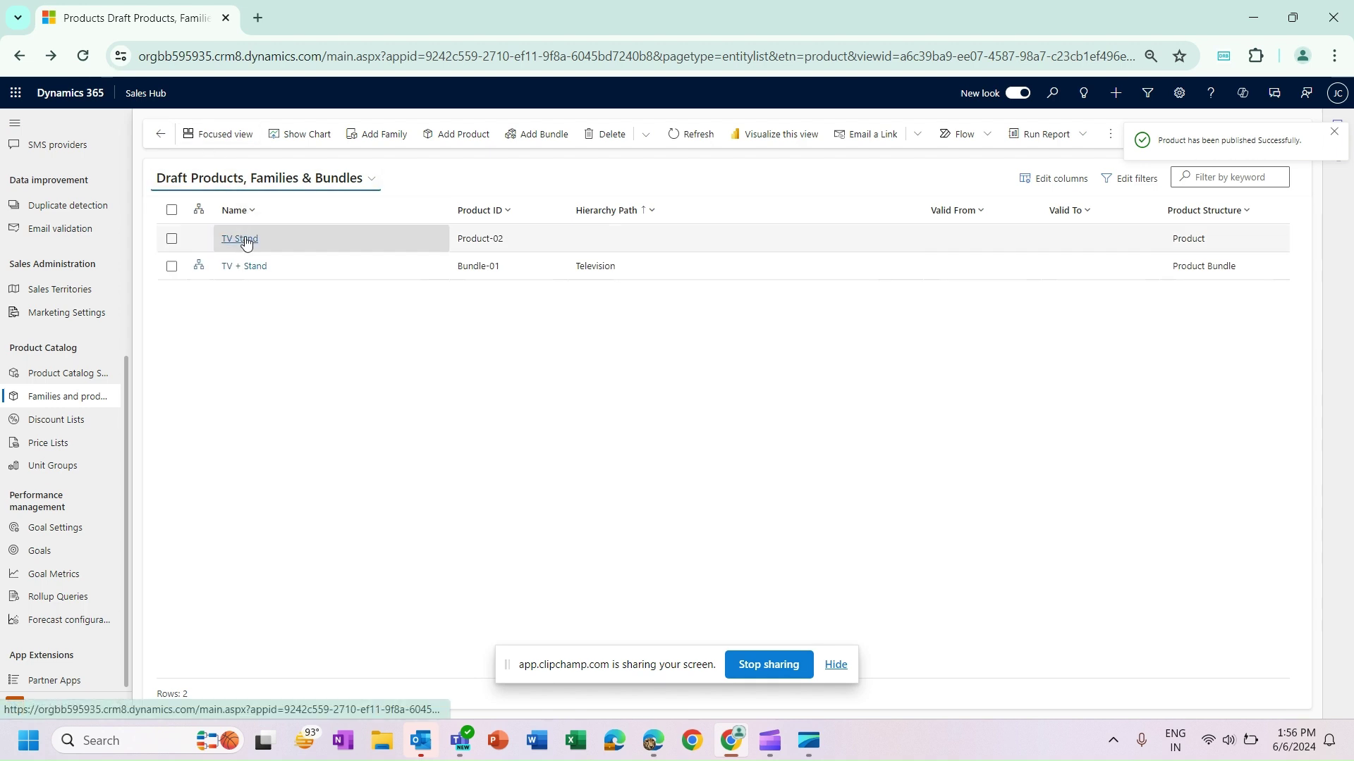
Publish the TV Stand product and return to the list of draft products
click(245, 237)
click(402, 141)
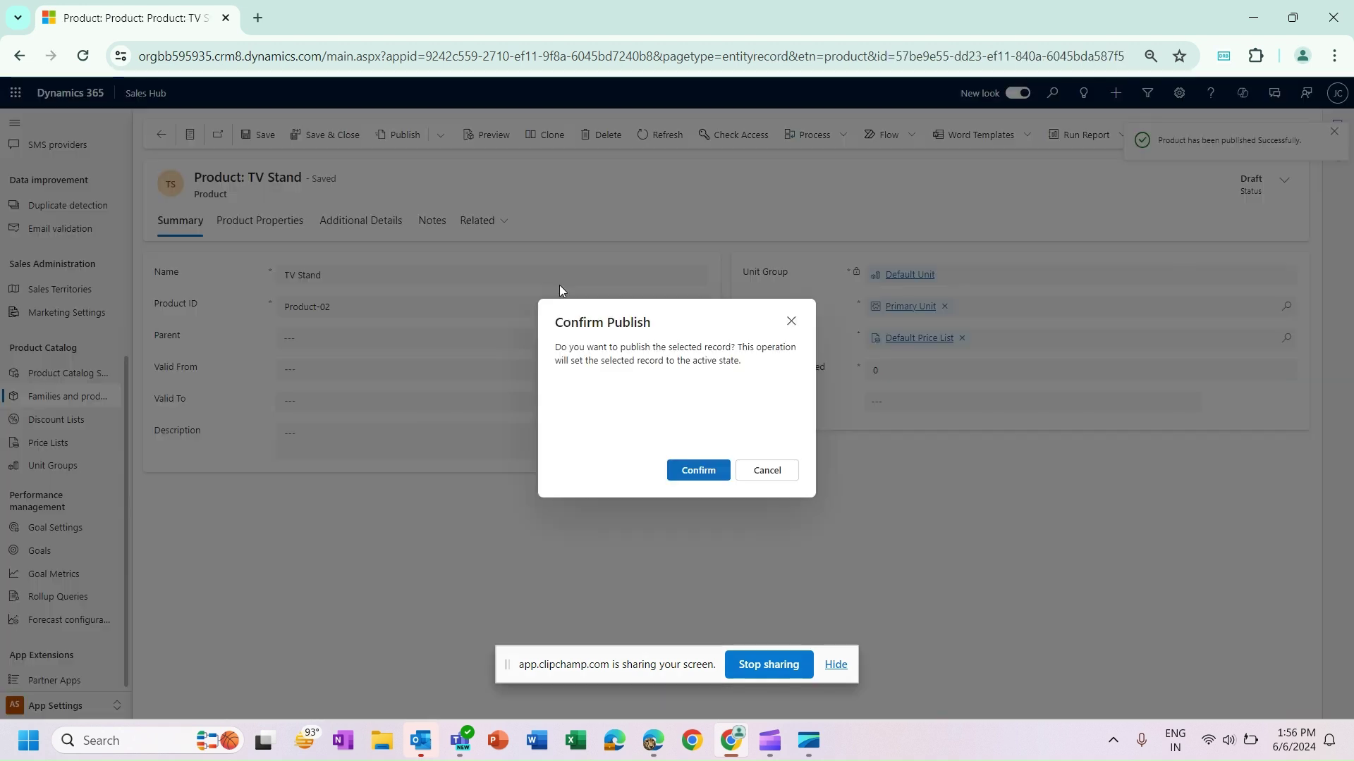
click(702, 471)
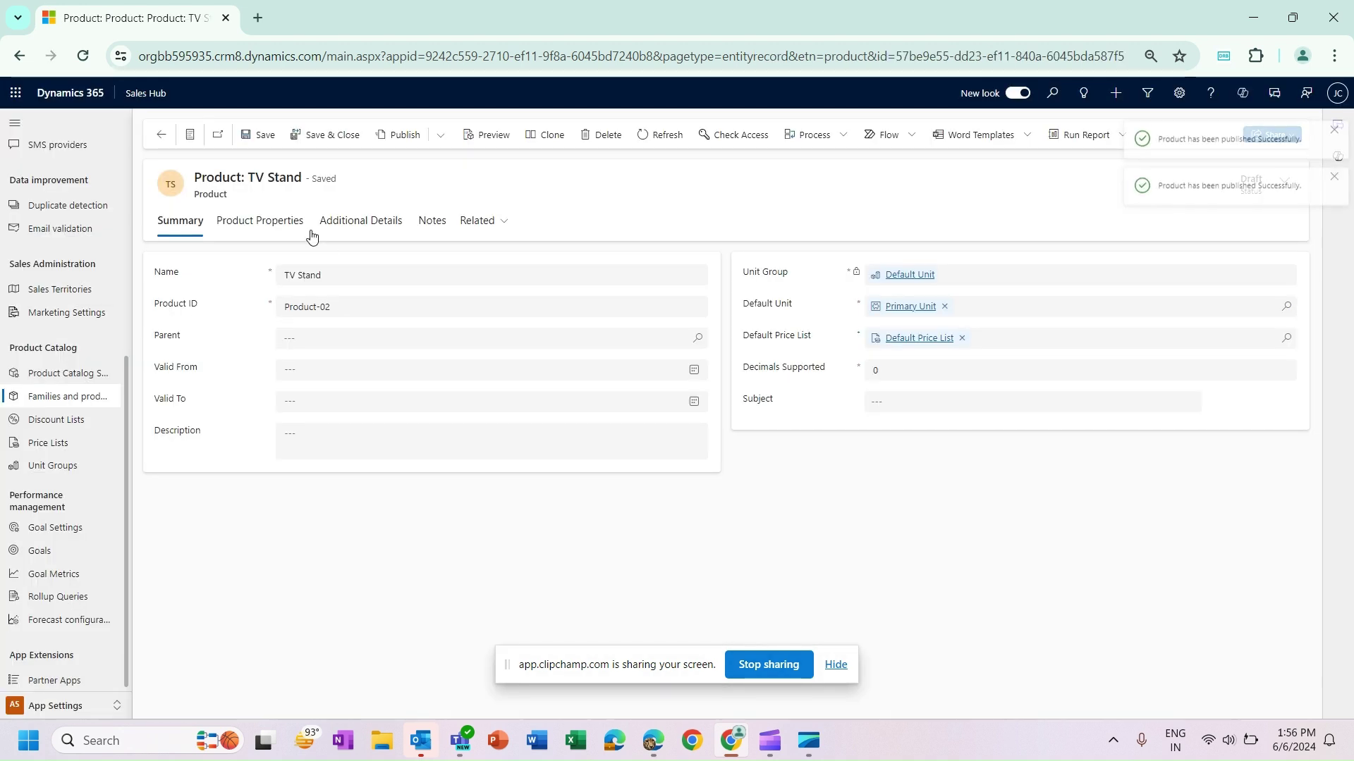
click(161, 136)
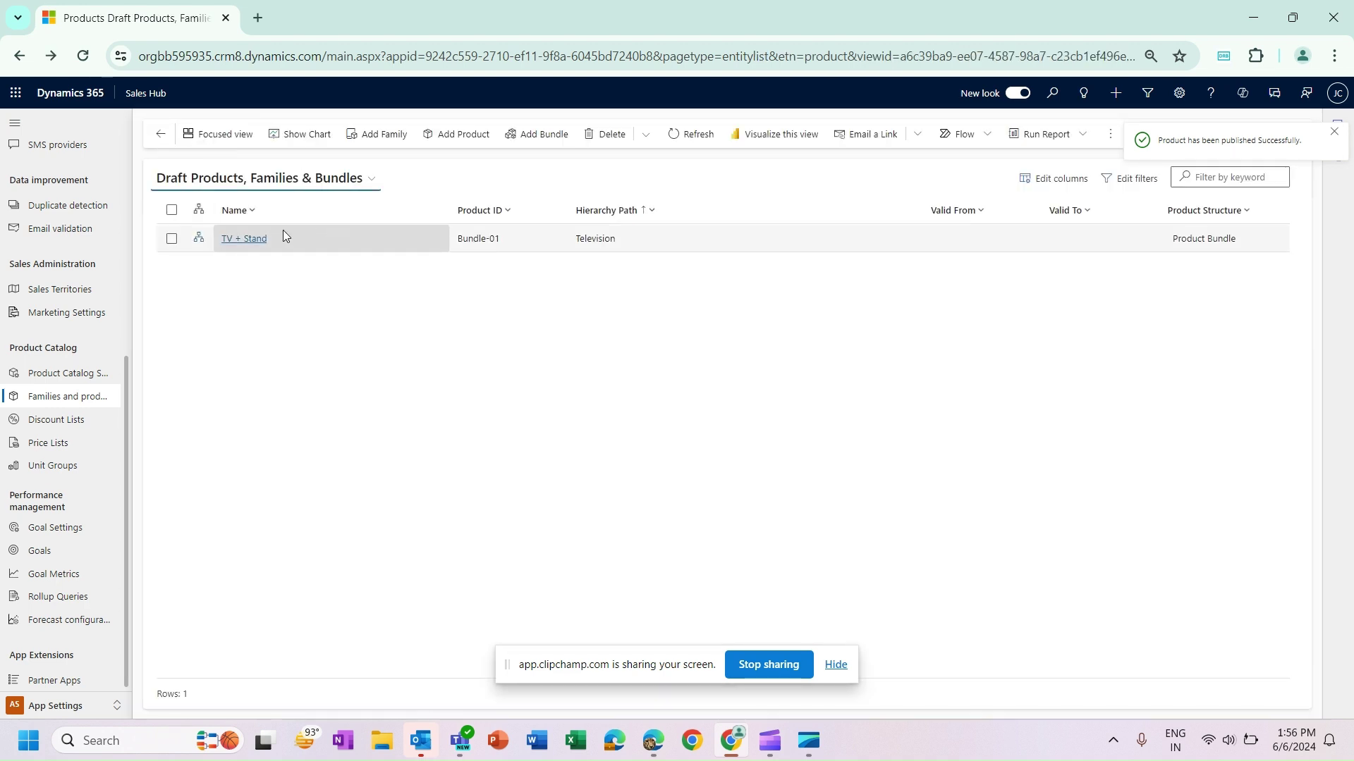
Publish the TV + Stand bundle and return to the list of draft products
click(248, 239)
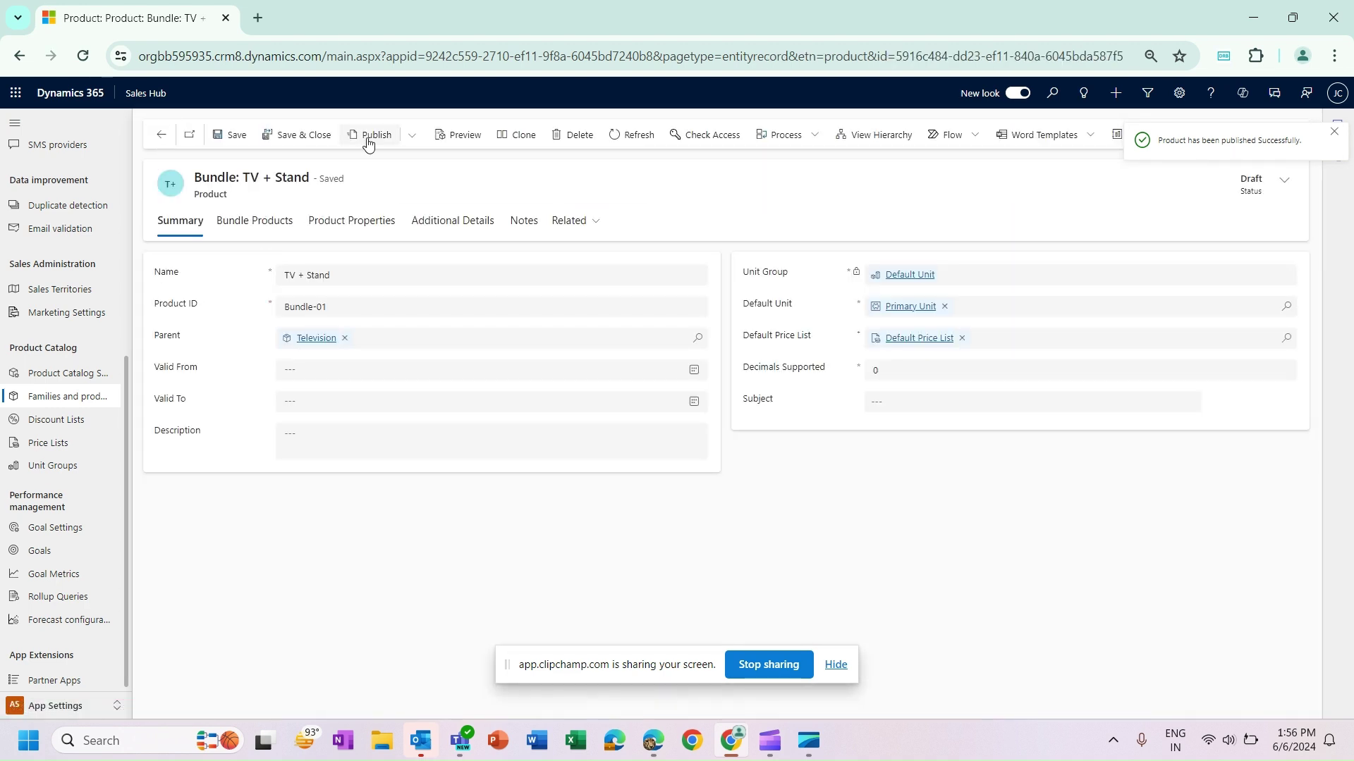
click(367, 141)
click(709, 471)
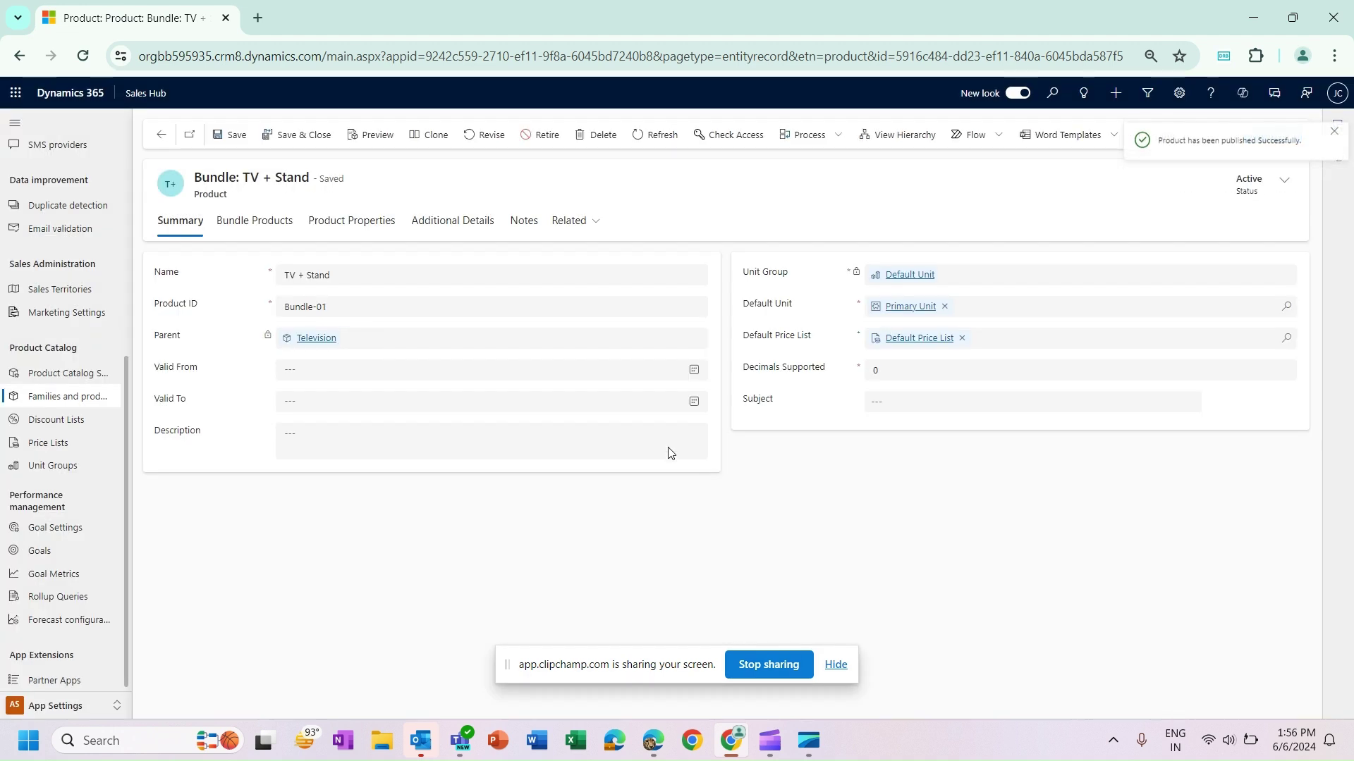
click(161, 134)
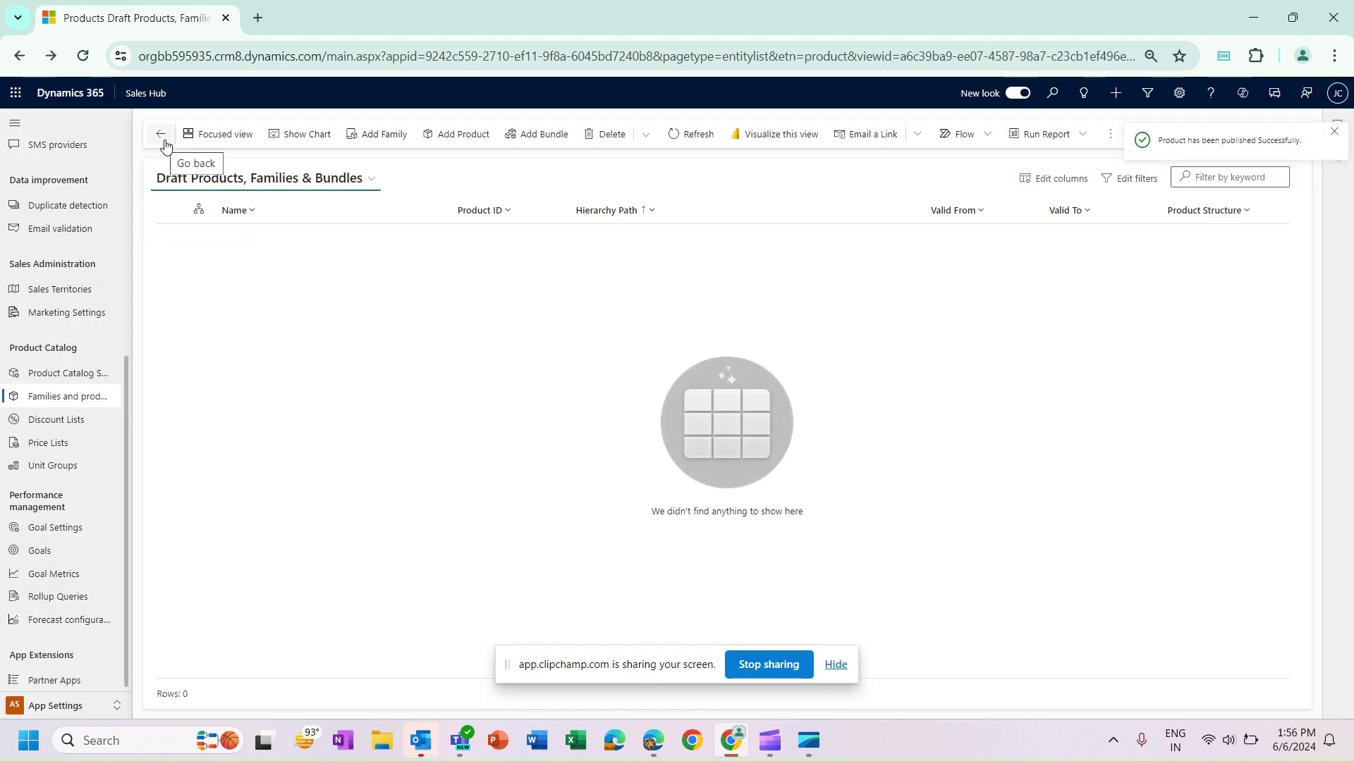
Show the Active Products, Families & Bundles view and examine the hierarchy of the Television family
click(312, 177)
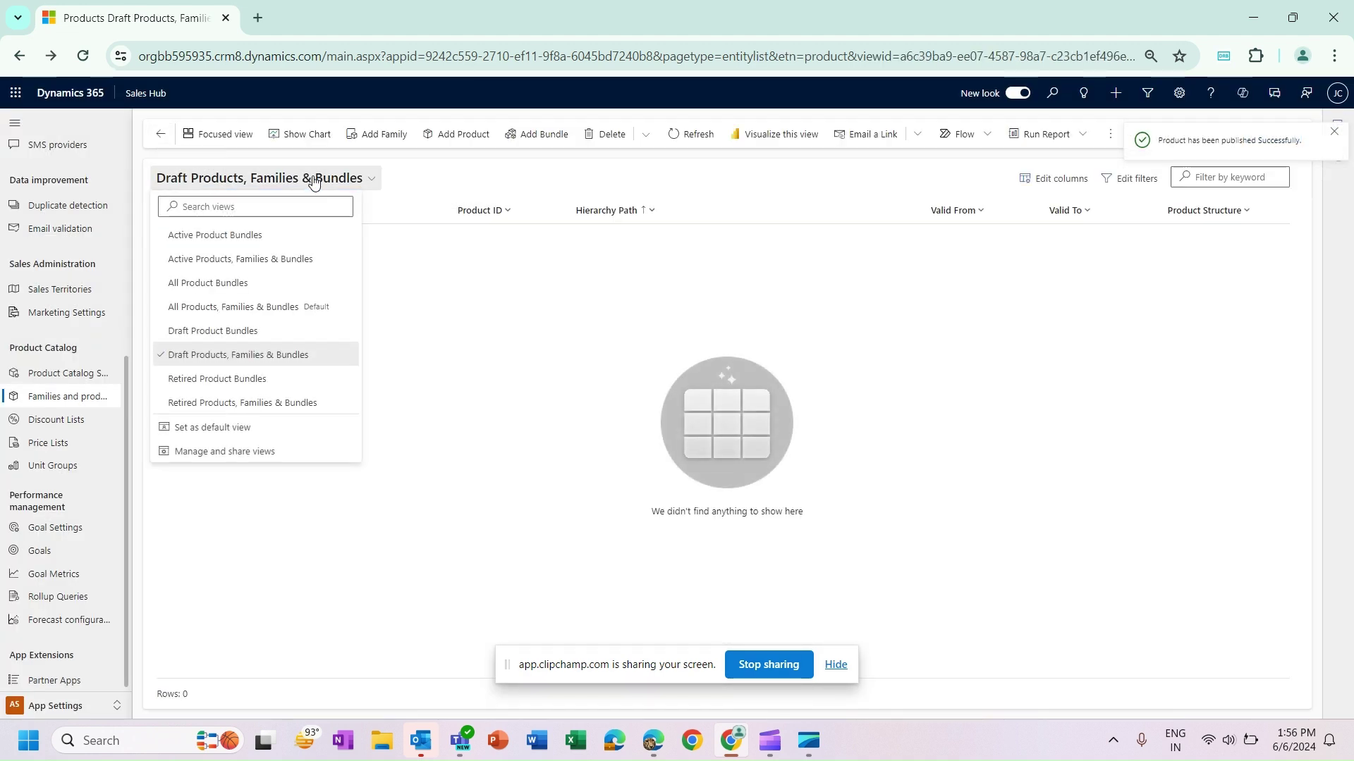
click(211, 260)
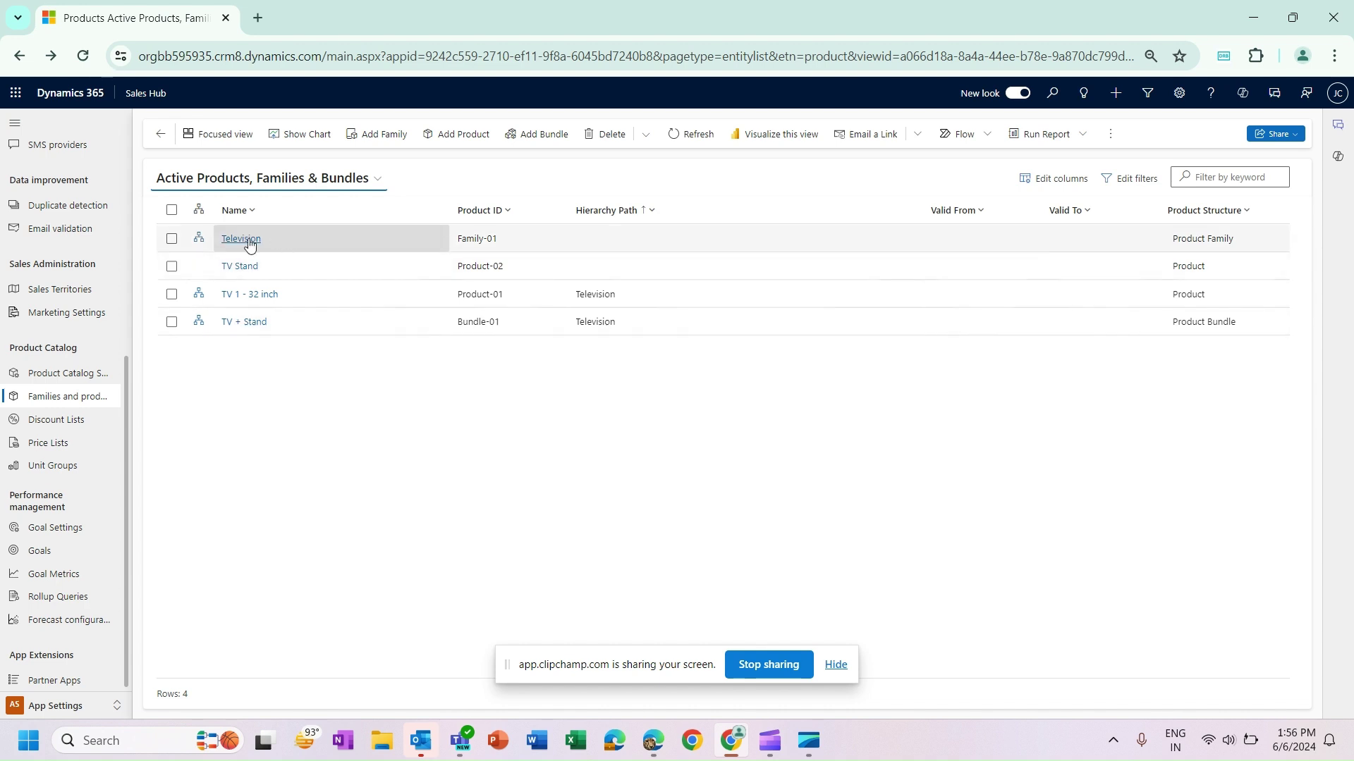
click(199, 240)
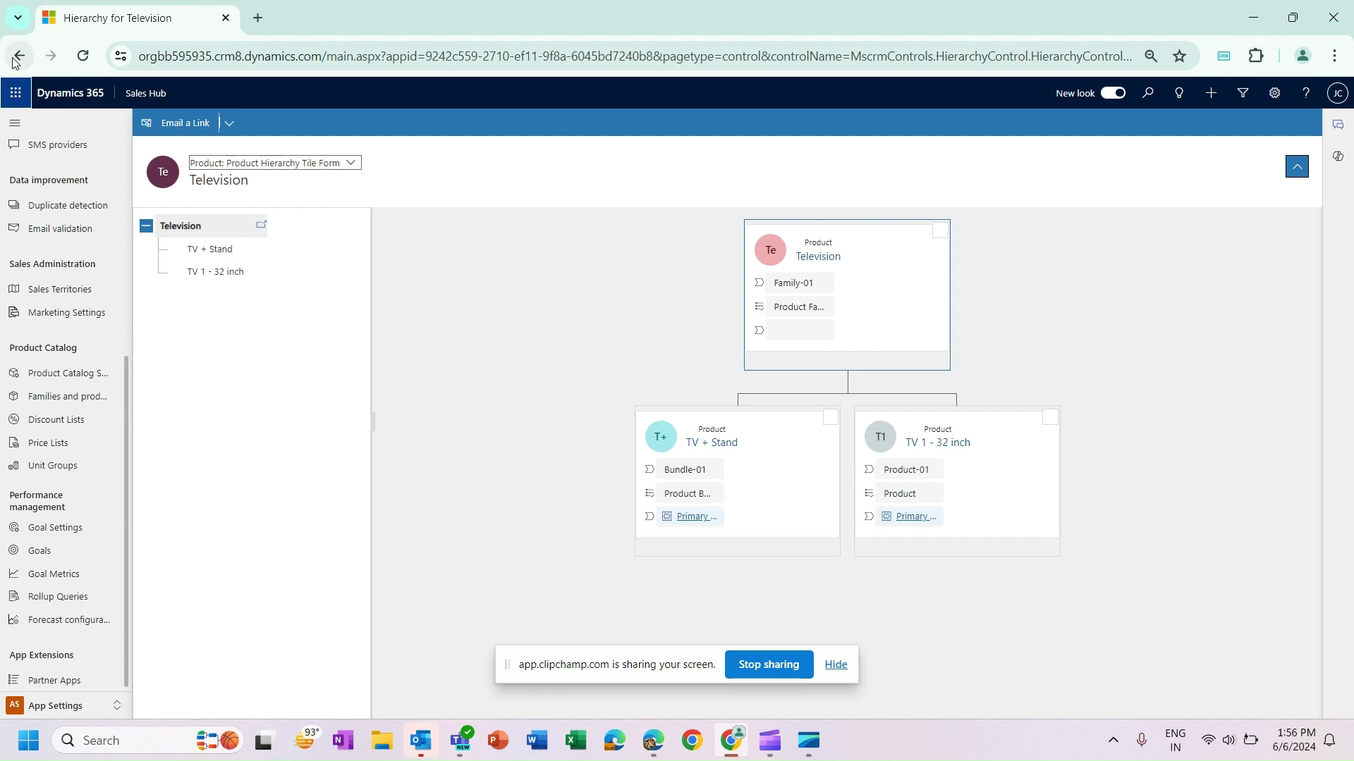
Create a new opportunity in the Sales area with the topic Test Opportunity and save it
click(64, 706)
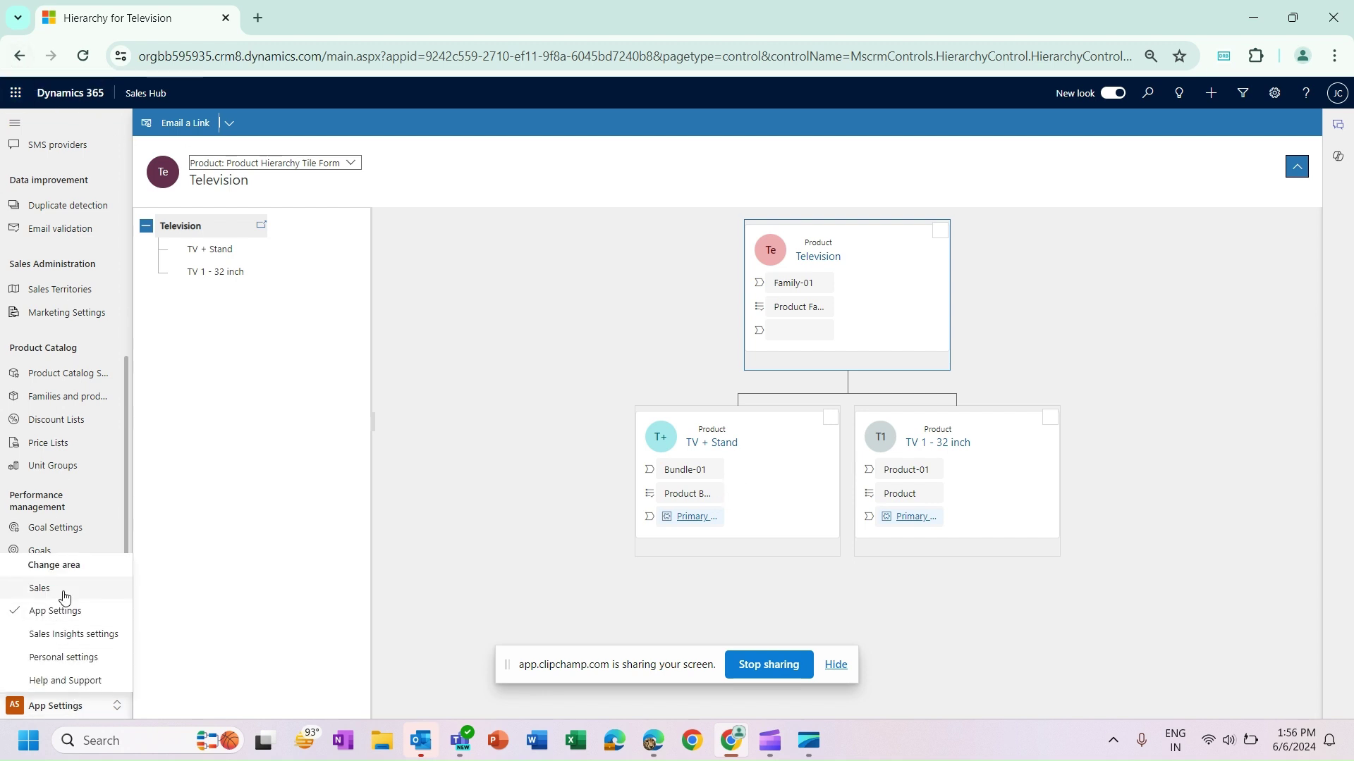
click(56, 590)
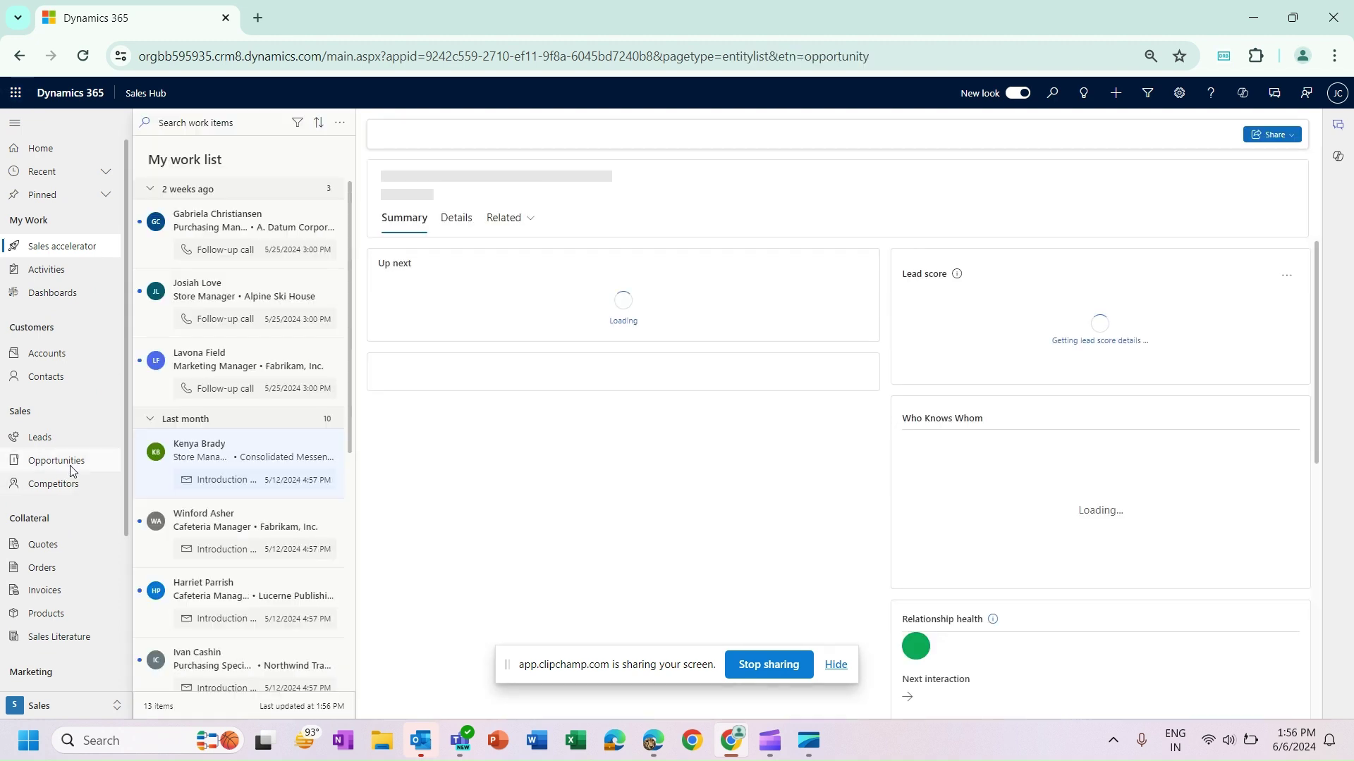
click(73, 465)
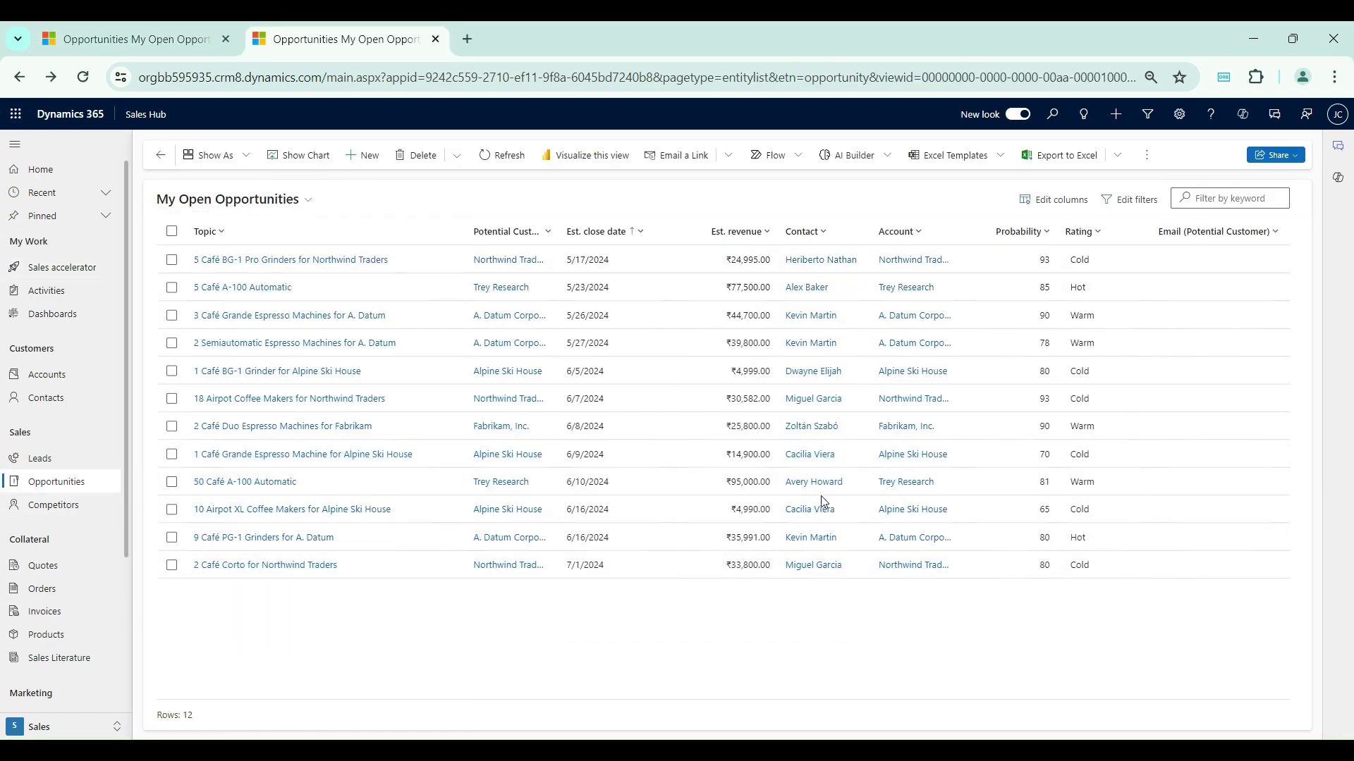
click(363, 158)
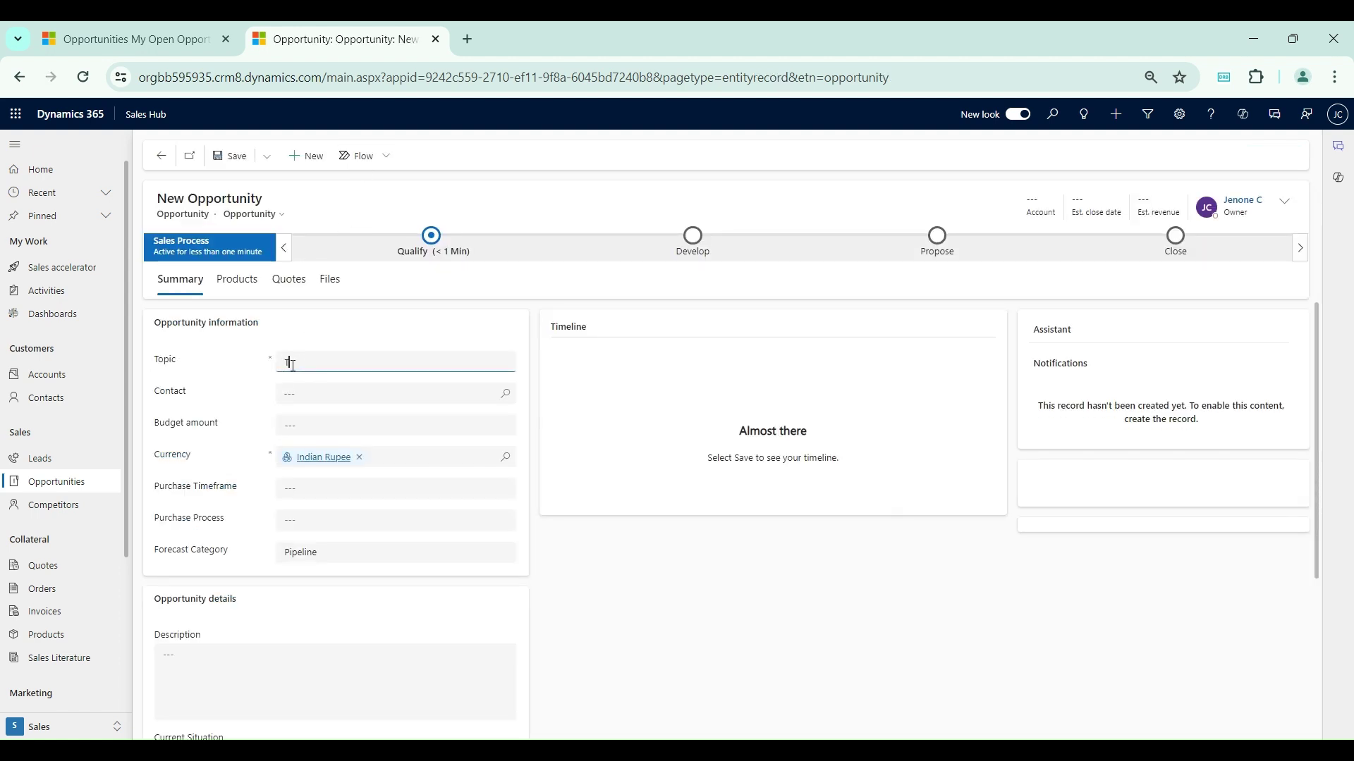
click(293, 366)
text(Test Opportunity)
click(239, 155)
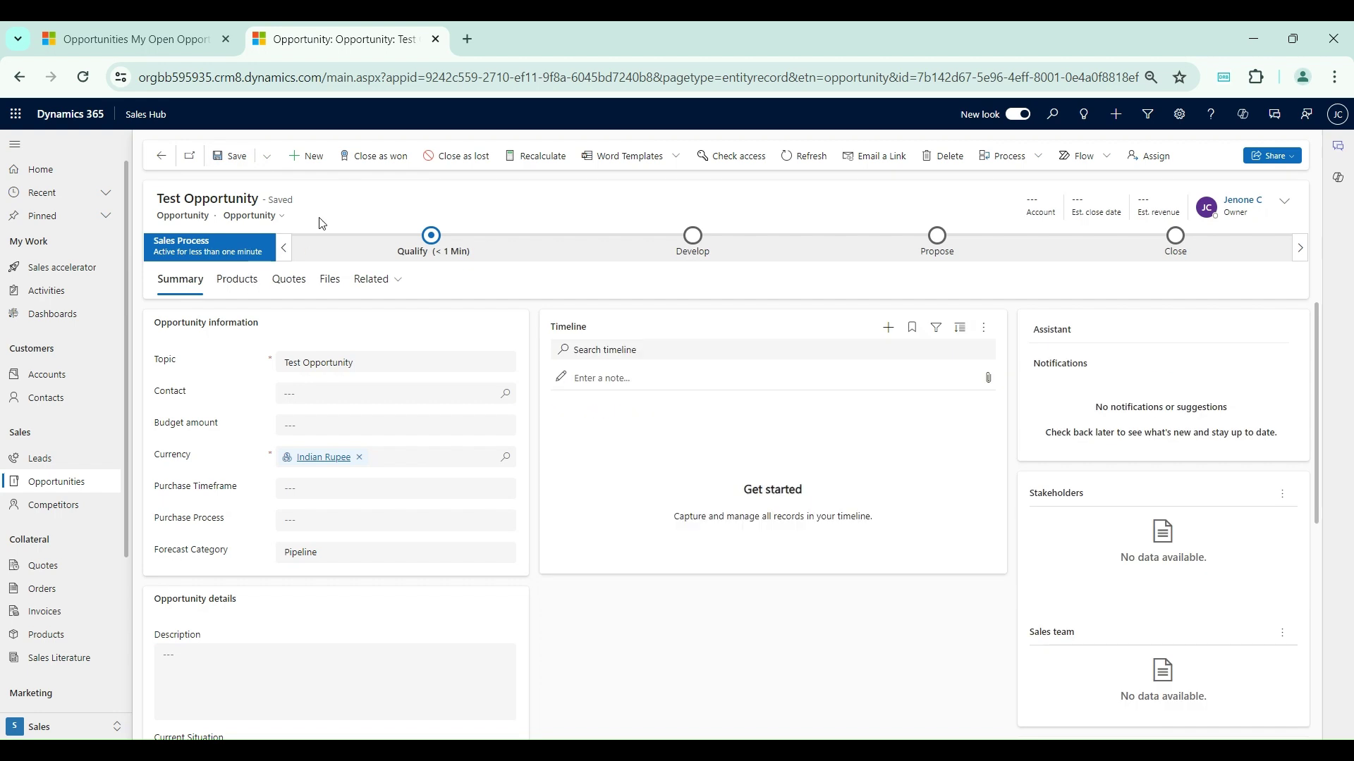
Set the revenue of Test Opportunity to System Calculated in its product details and save the record
click(240, 282)
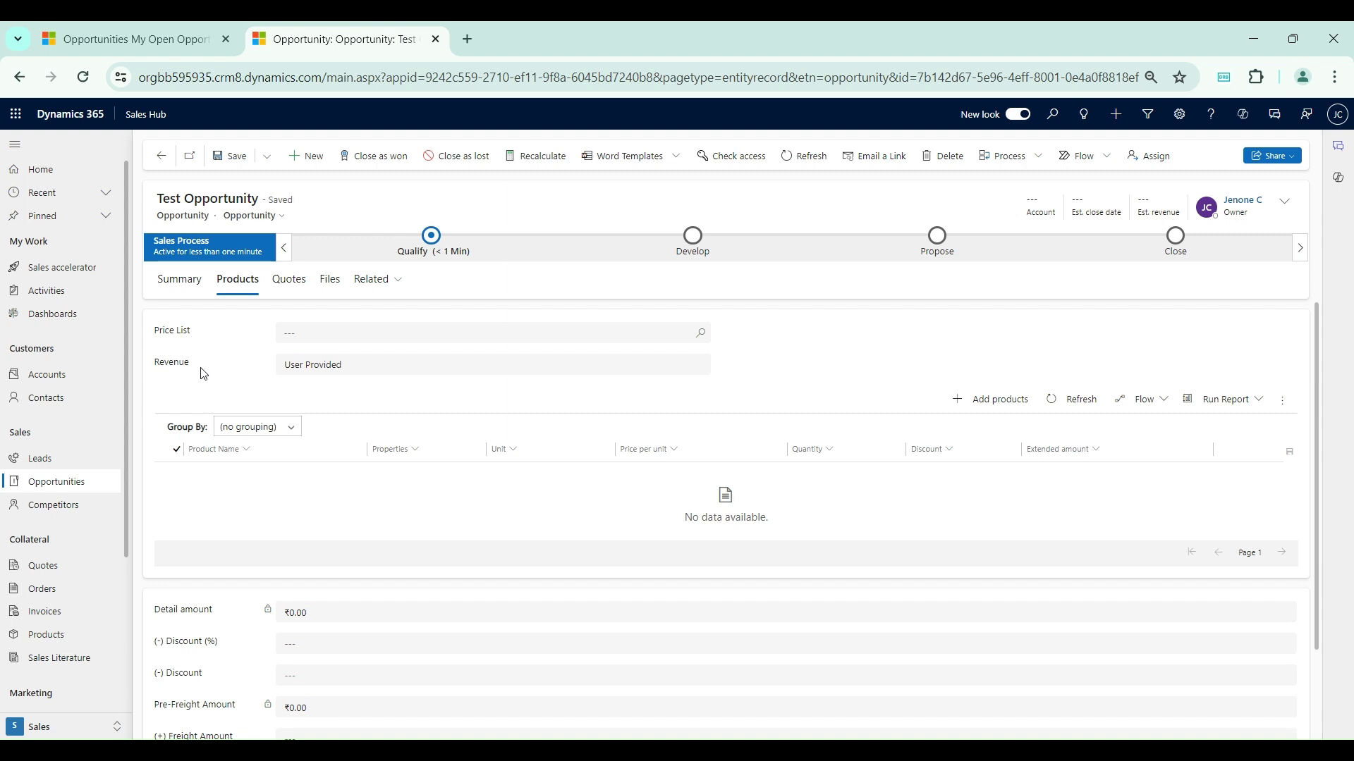
click(389, 375)
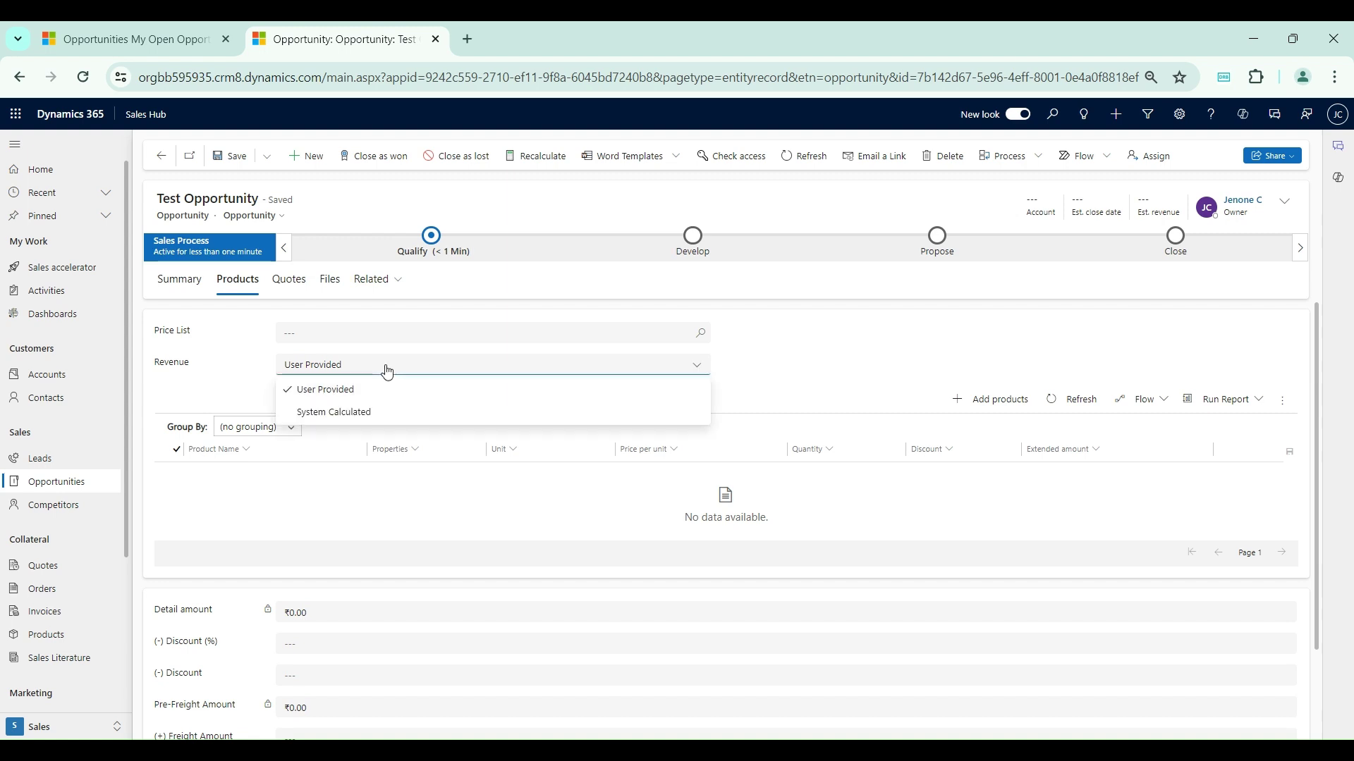
click(354, 413)
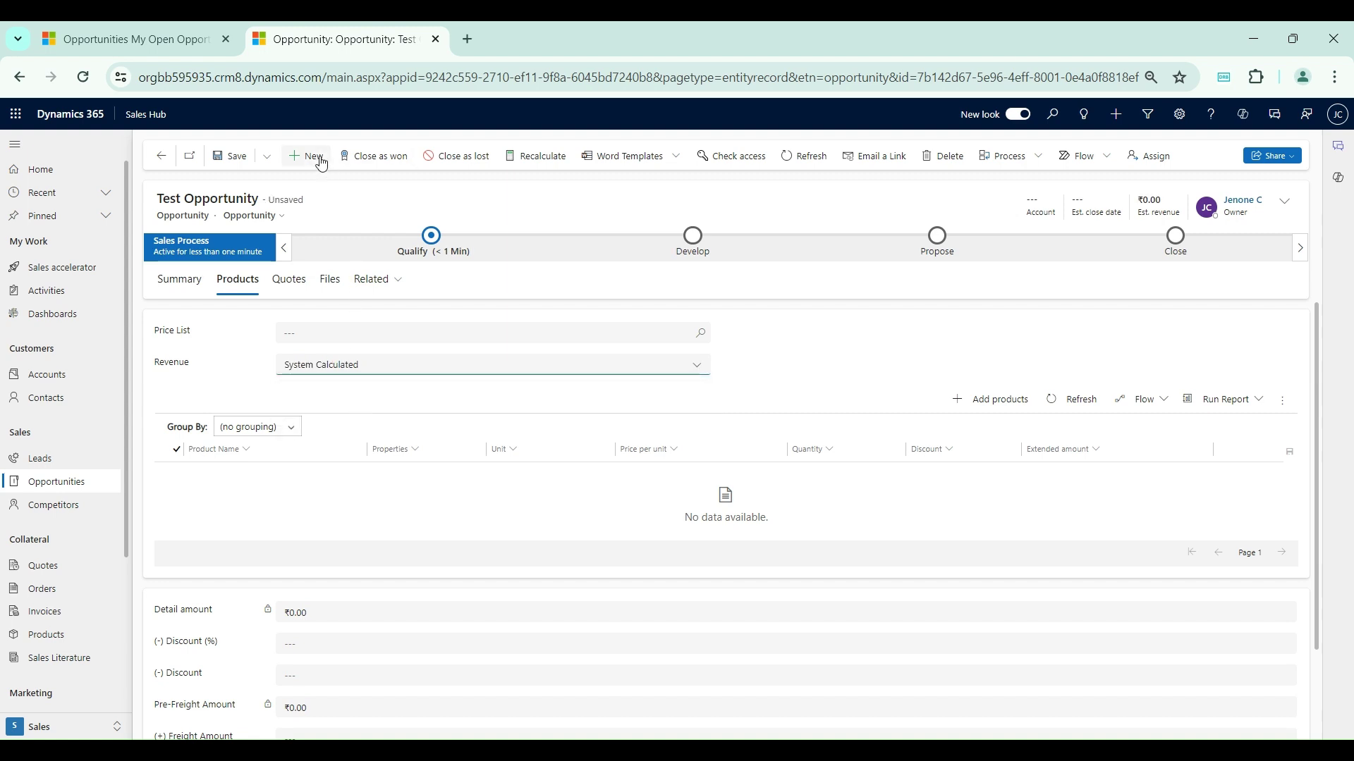
click(237, 158)
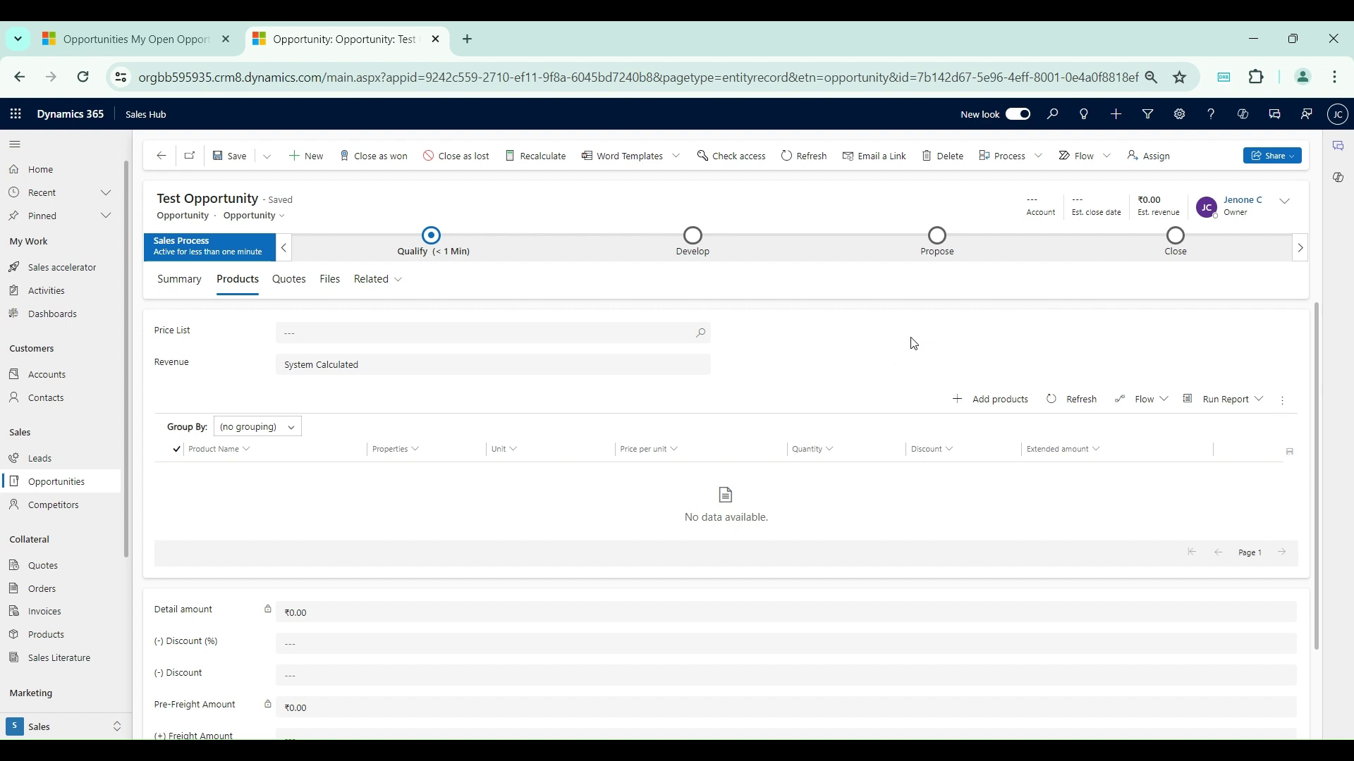
Add the TV 1 - 32 inch and TV Stand products to the opportunity and save the selection
click(1005, 406)
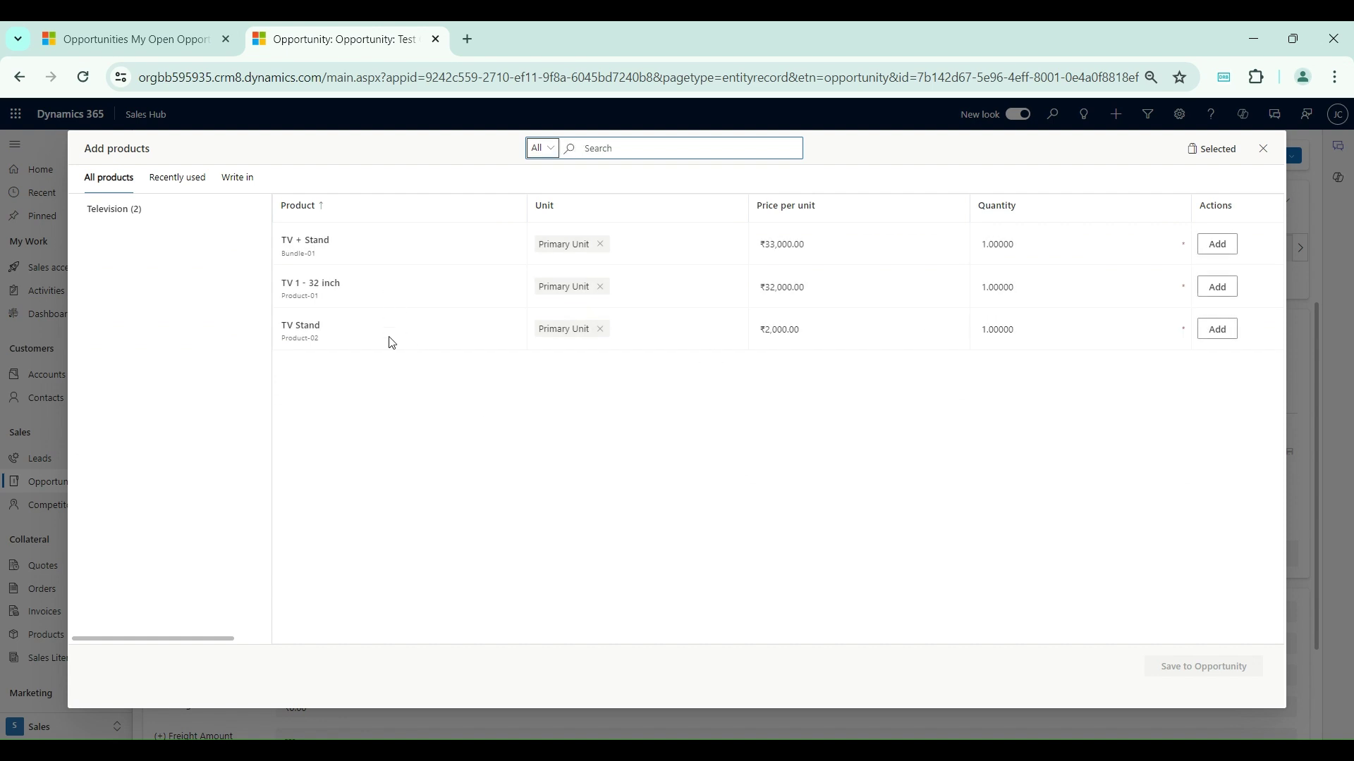
click(1228, 290)
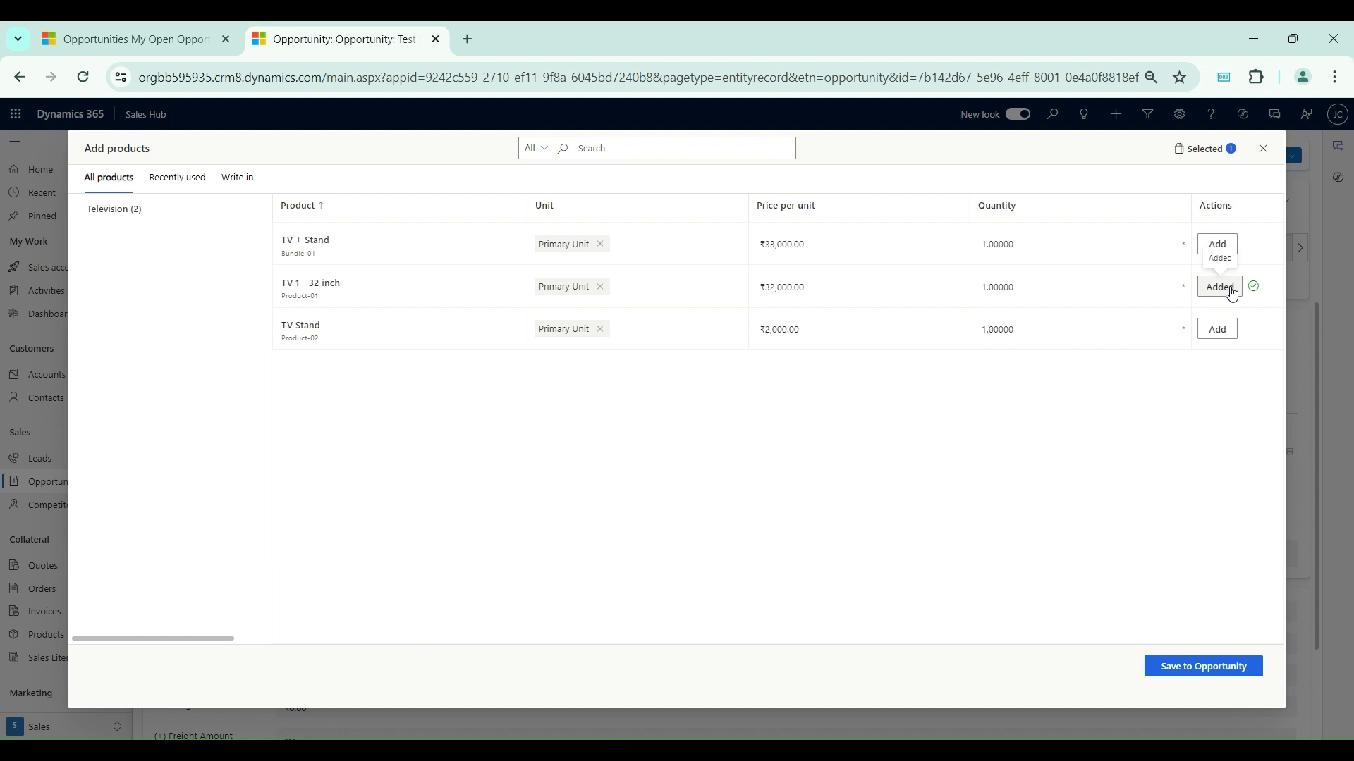
click(1221, 331)
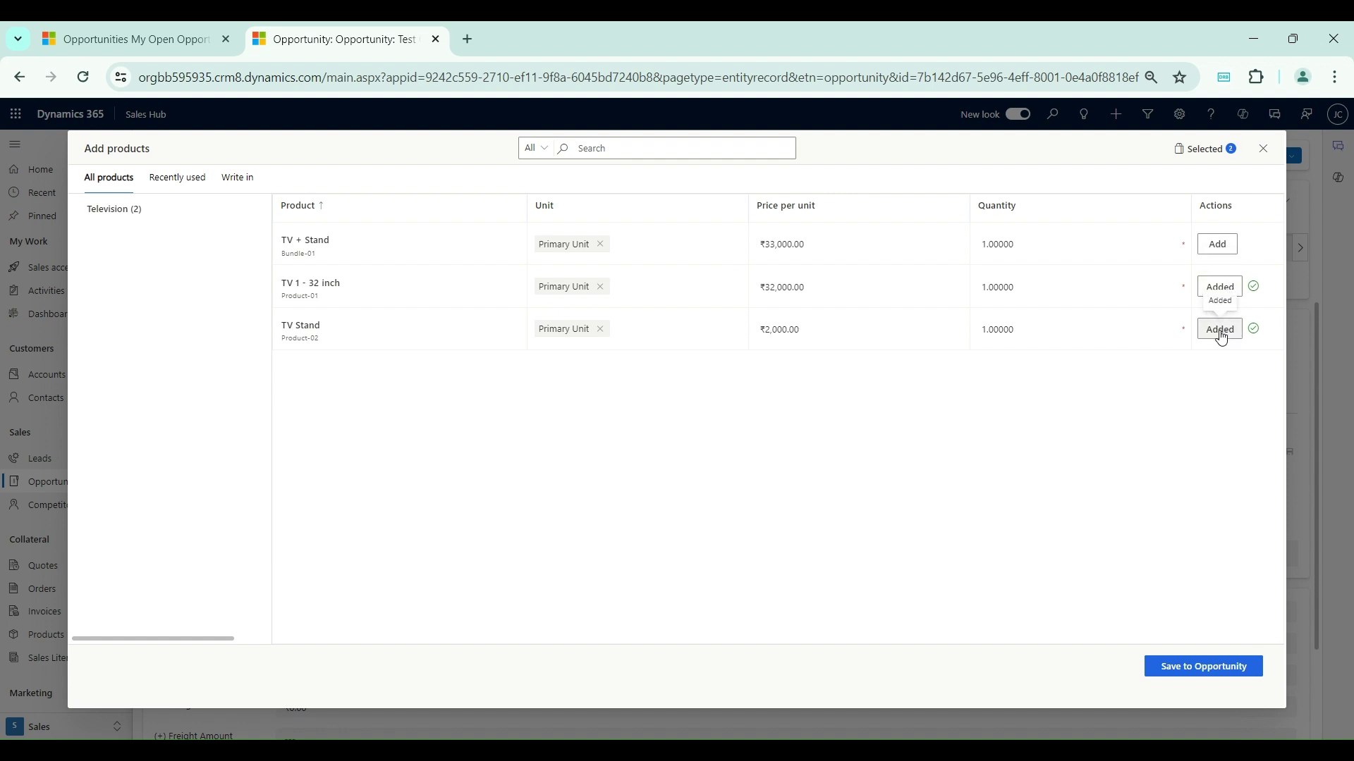
click(1202, 670)
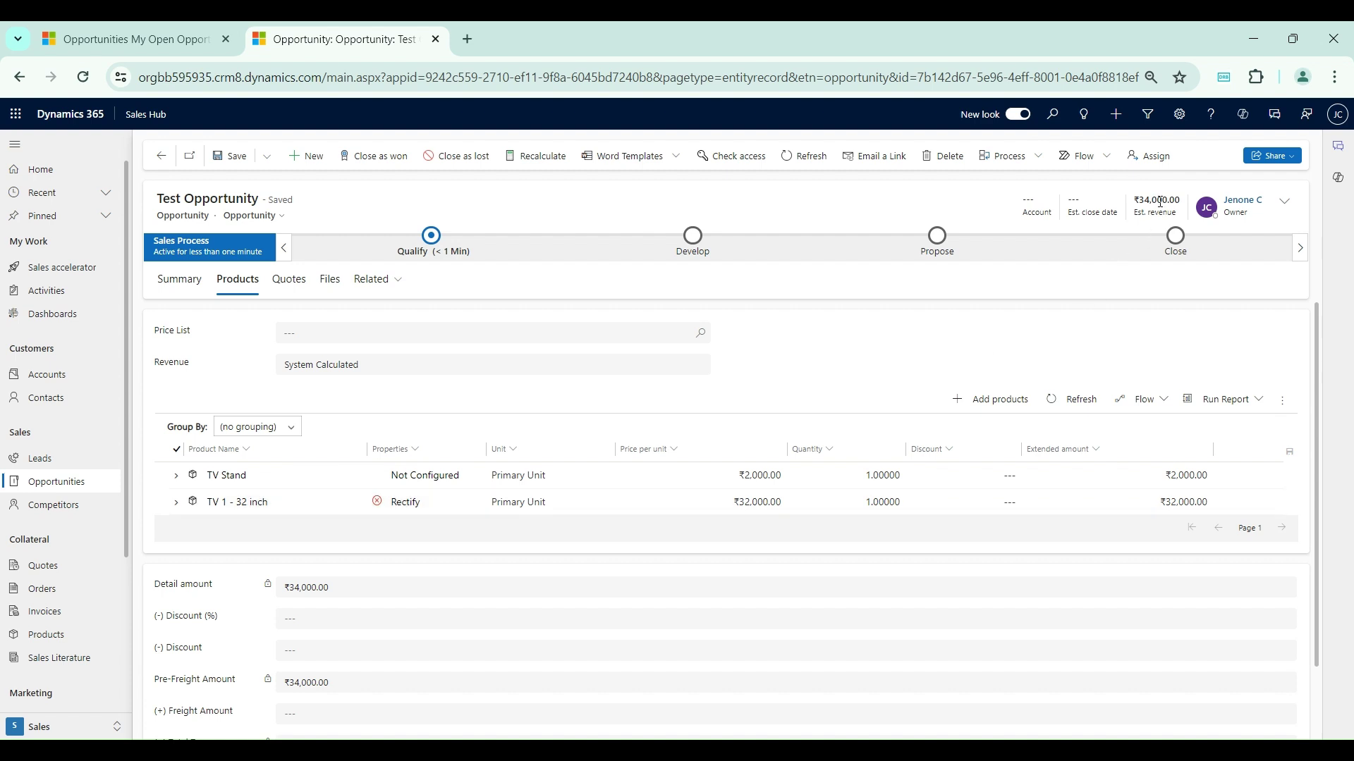
Delete the TV Stand and TV 1 - 32 inch product lines from the opportunity
click(177, 450)
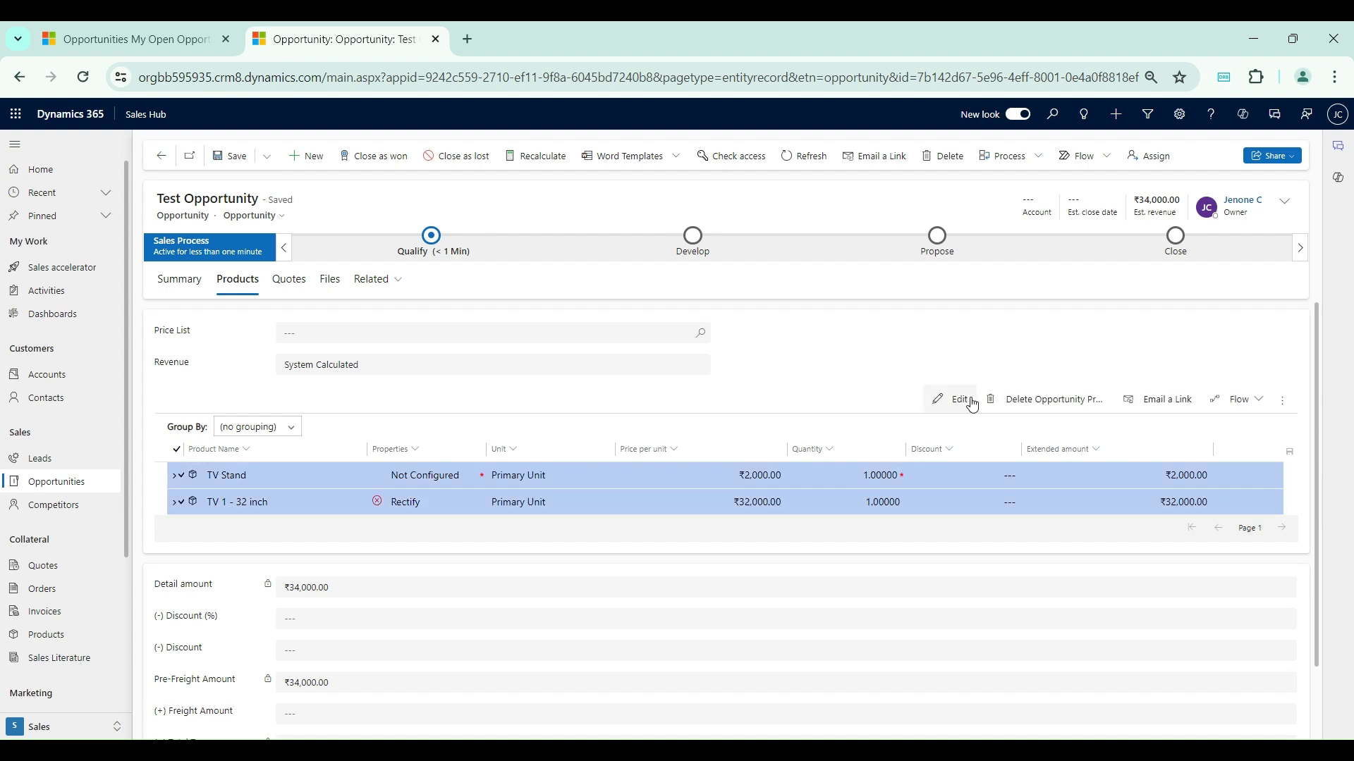
click(1023, 399)
click(701, 488)
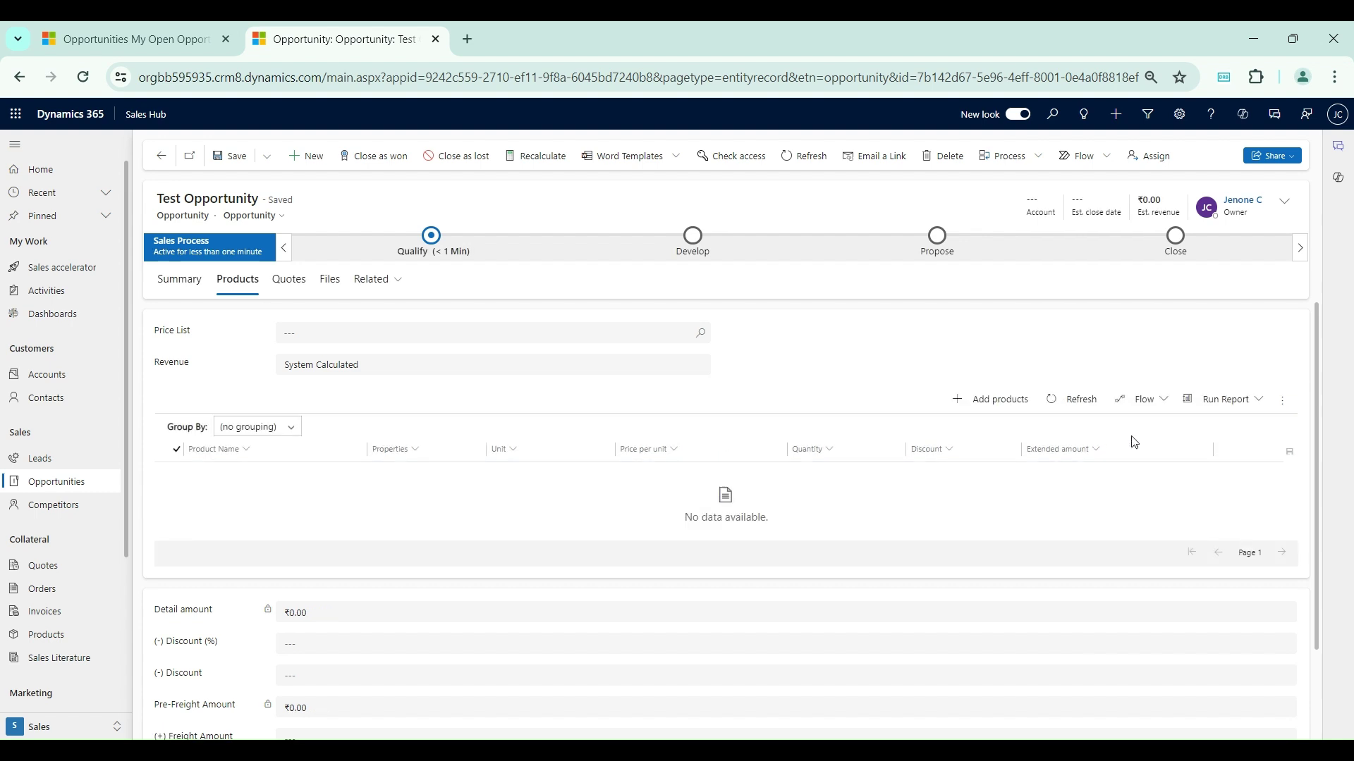
Add the TV + Stand bundle to Test Opportunity with quantity 1 and save it to the opportunity
click(997, 401)
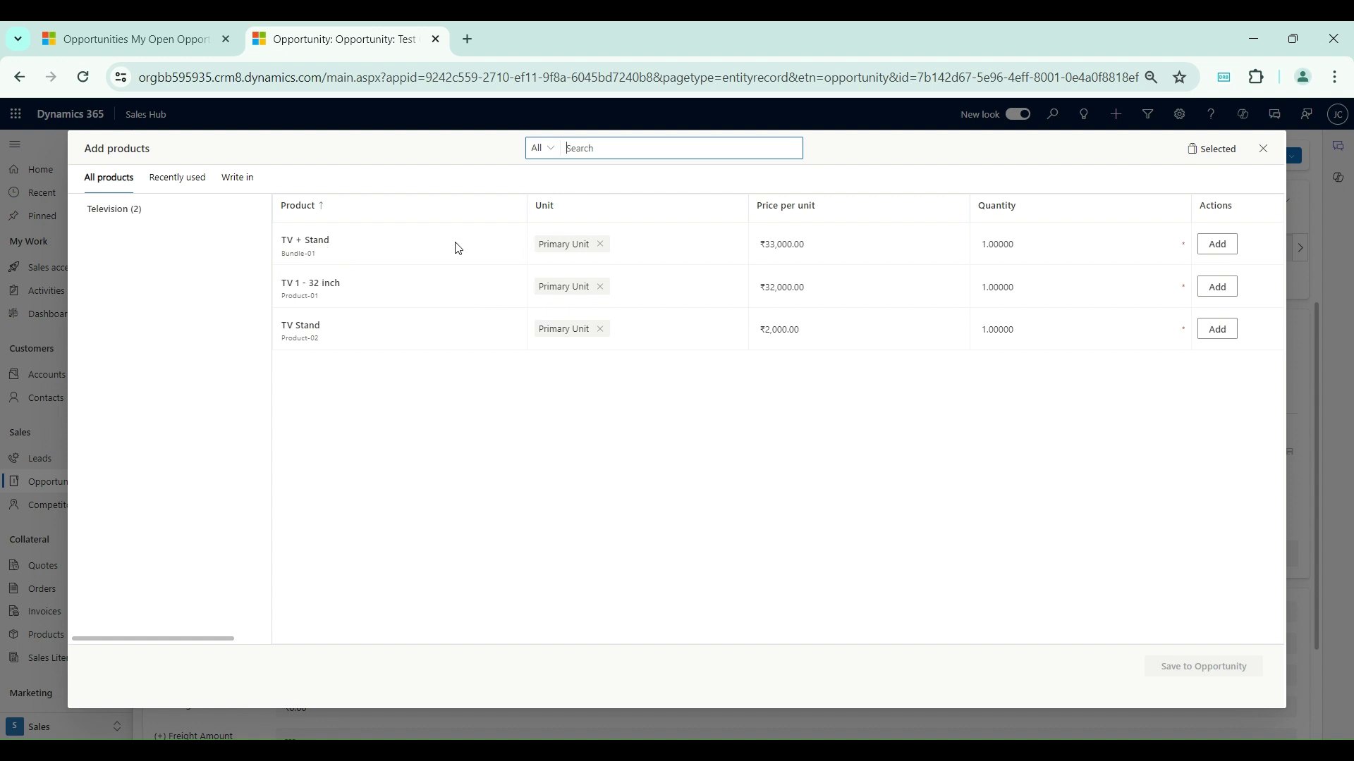
click(1213, 244)
click(1196, 671)
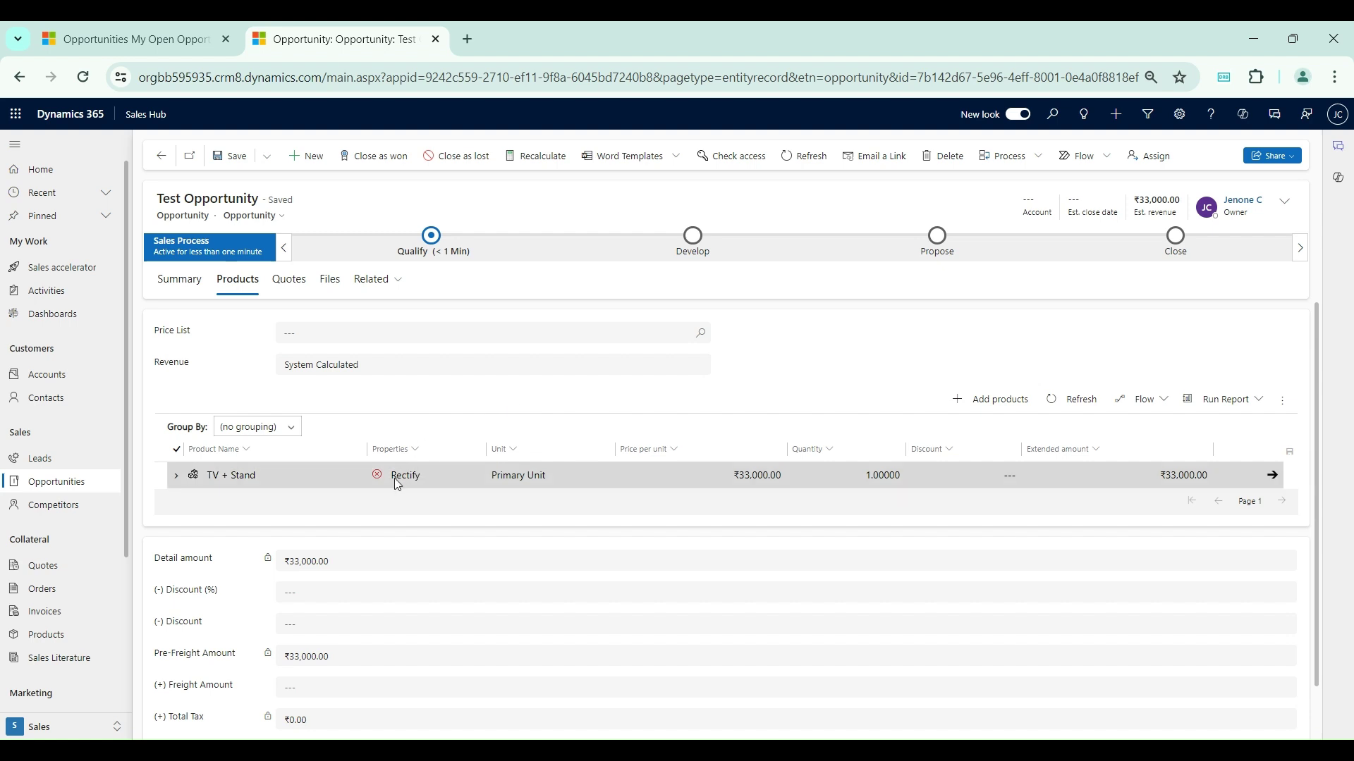
Choose and save a Color property value for the TV 1 - 32 inch component of the TV + Stand bundle, and return to the opportunity
click(174, 479)
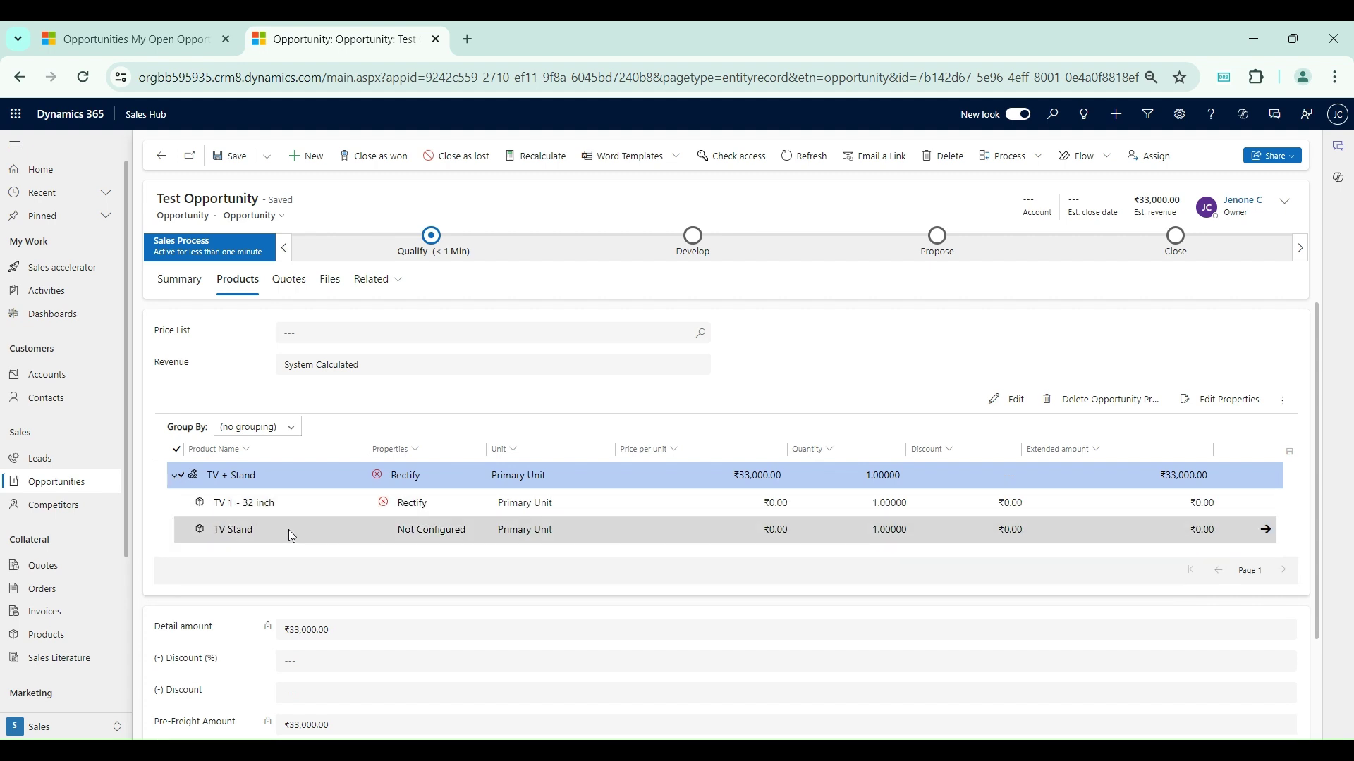
click(424, 512)
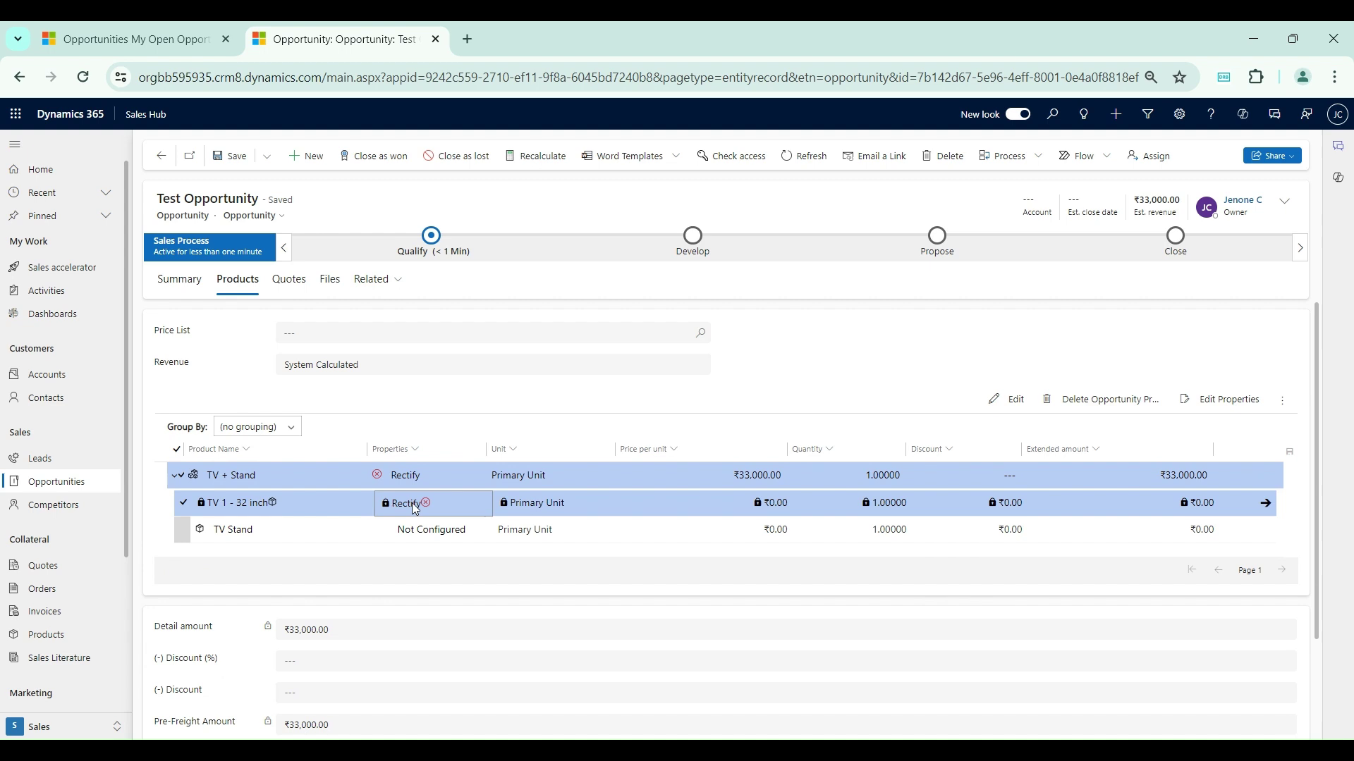
click(1014, 404)
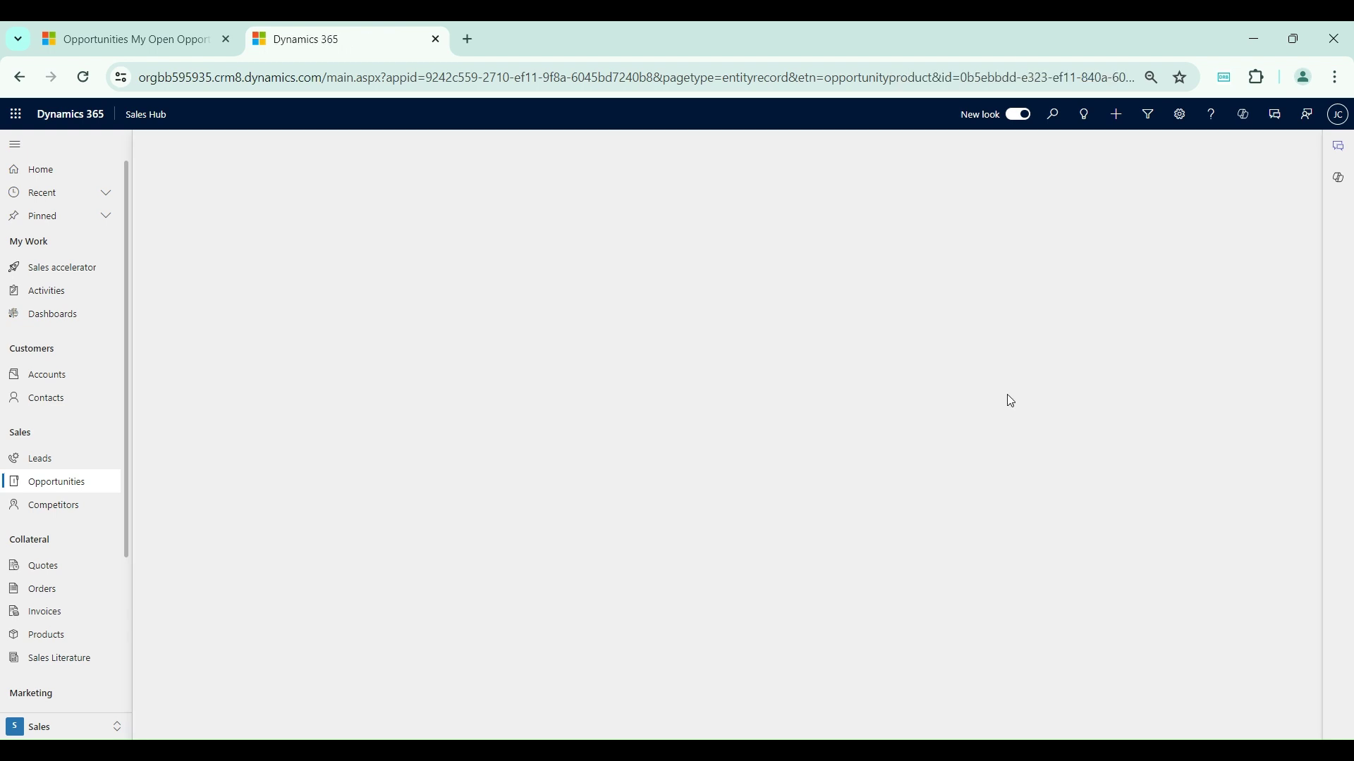
click(258, 250)
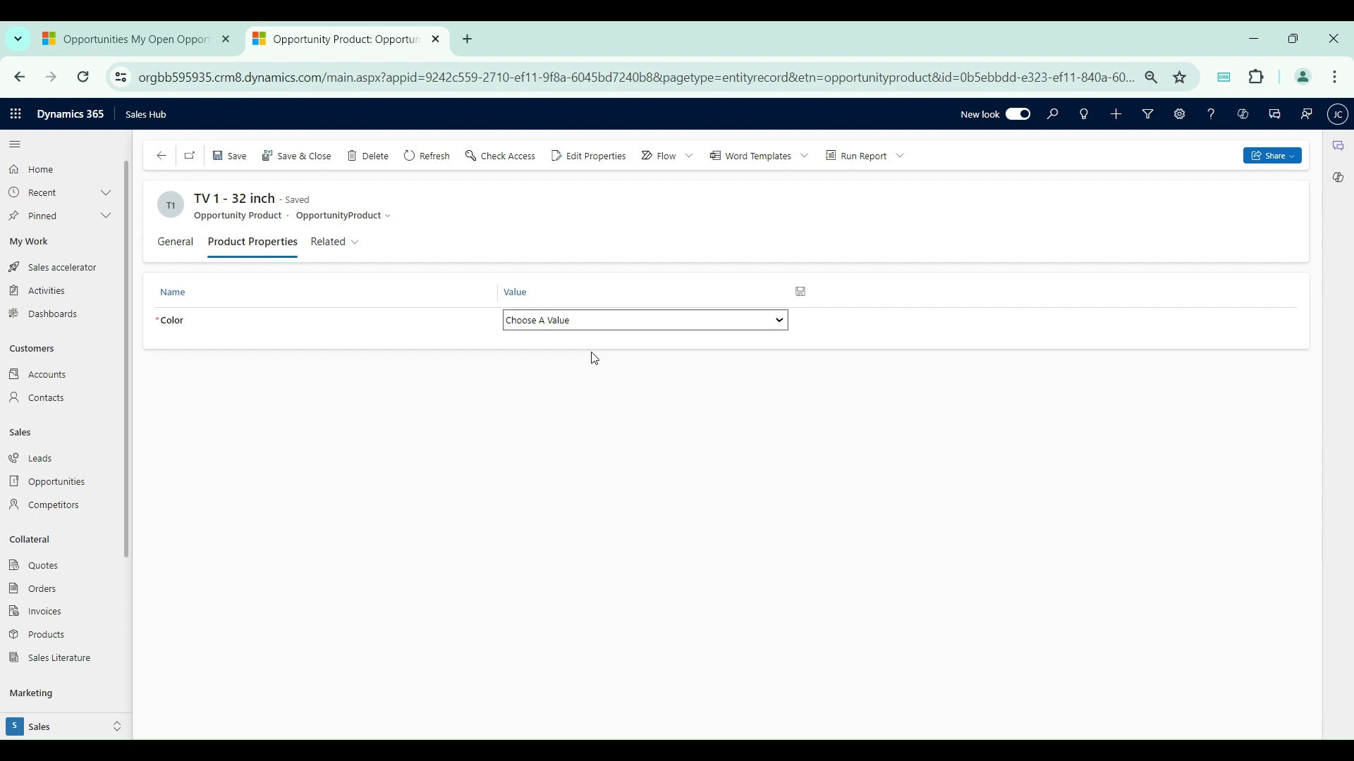
click(560, 364)
click(801, 294)
click(160, 246)
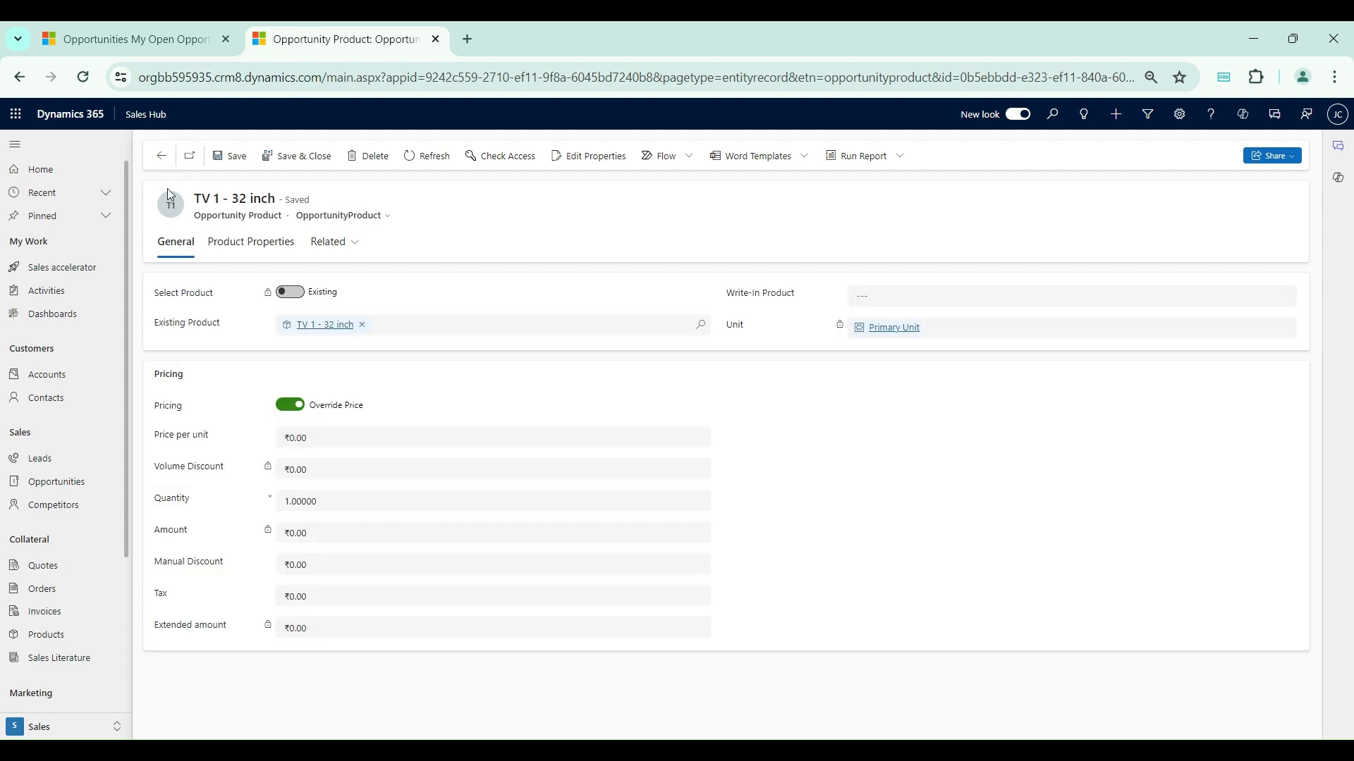
click(161, 156)
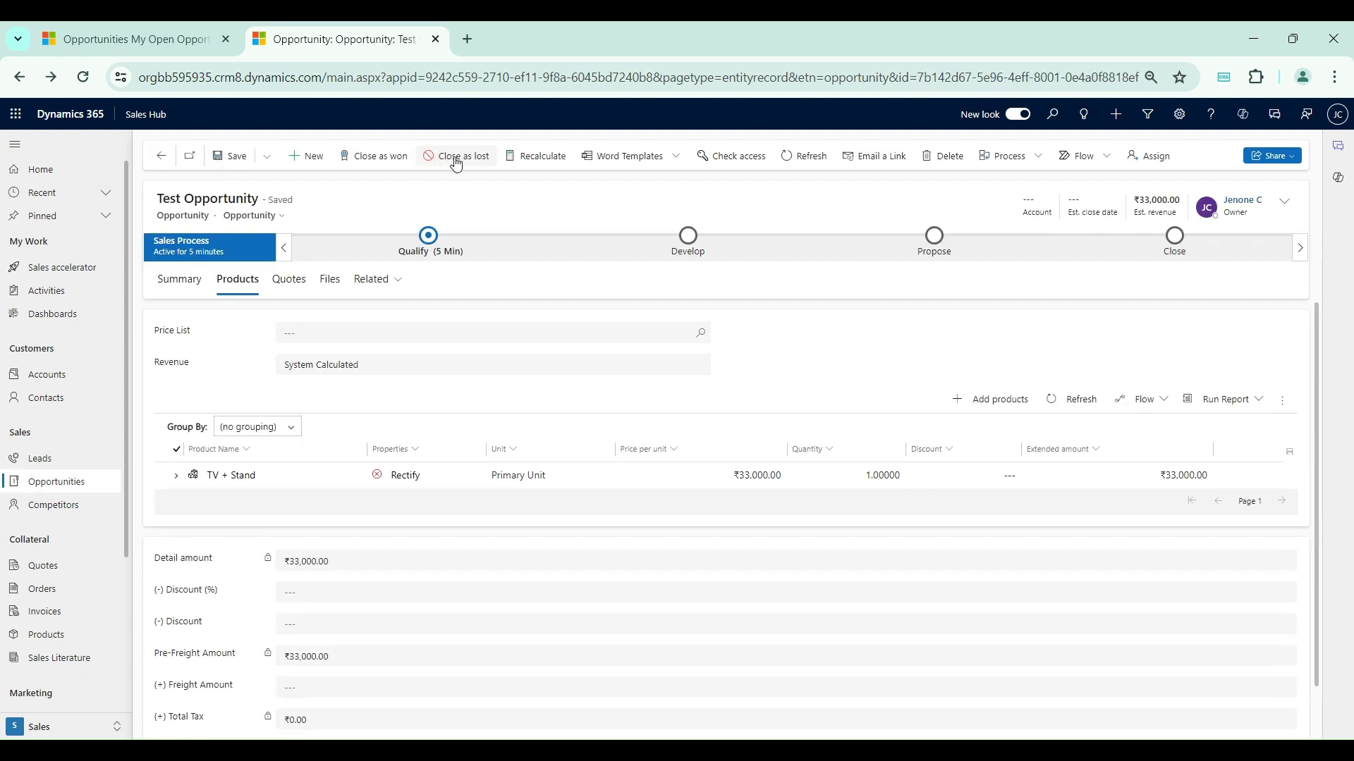
Refresh the opportunity and expand the TV + Stand bundle in its product lines to check the components' property status
click(809, 160)
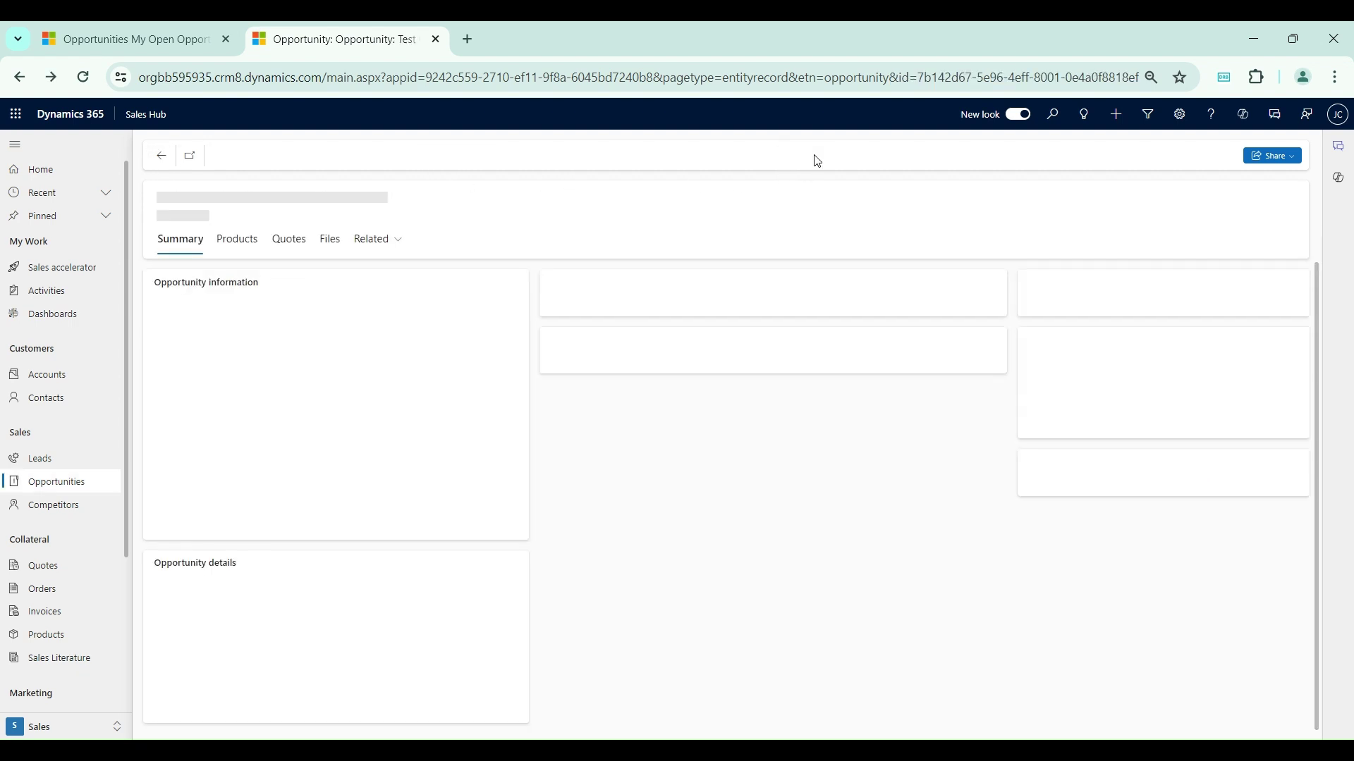
click(234, 291)
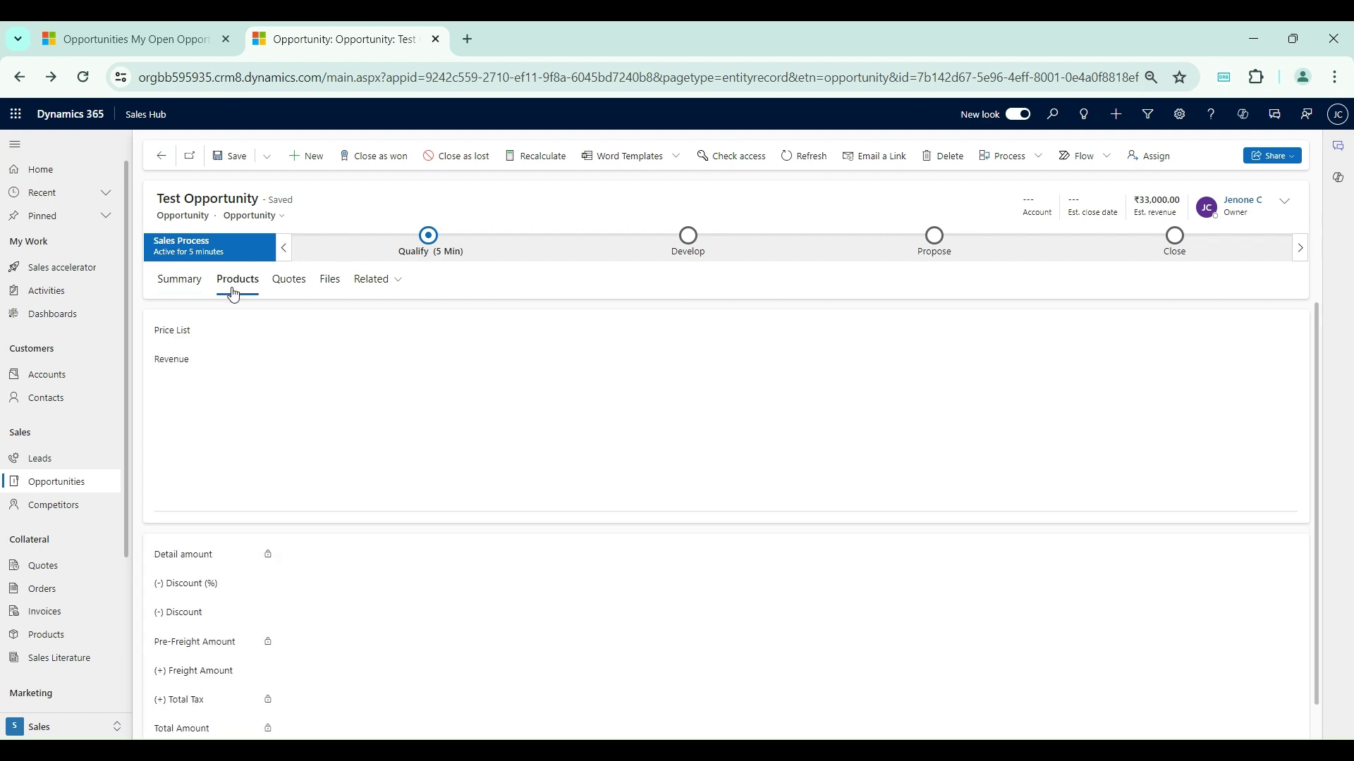
click(170, 483)
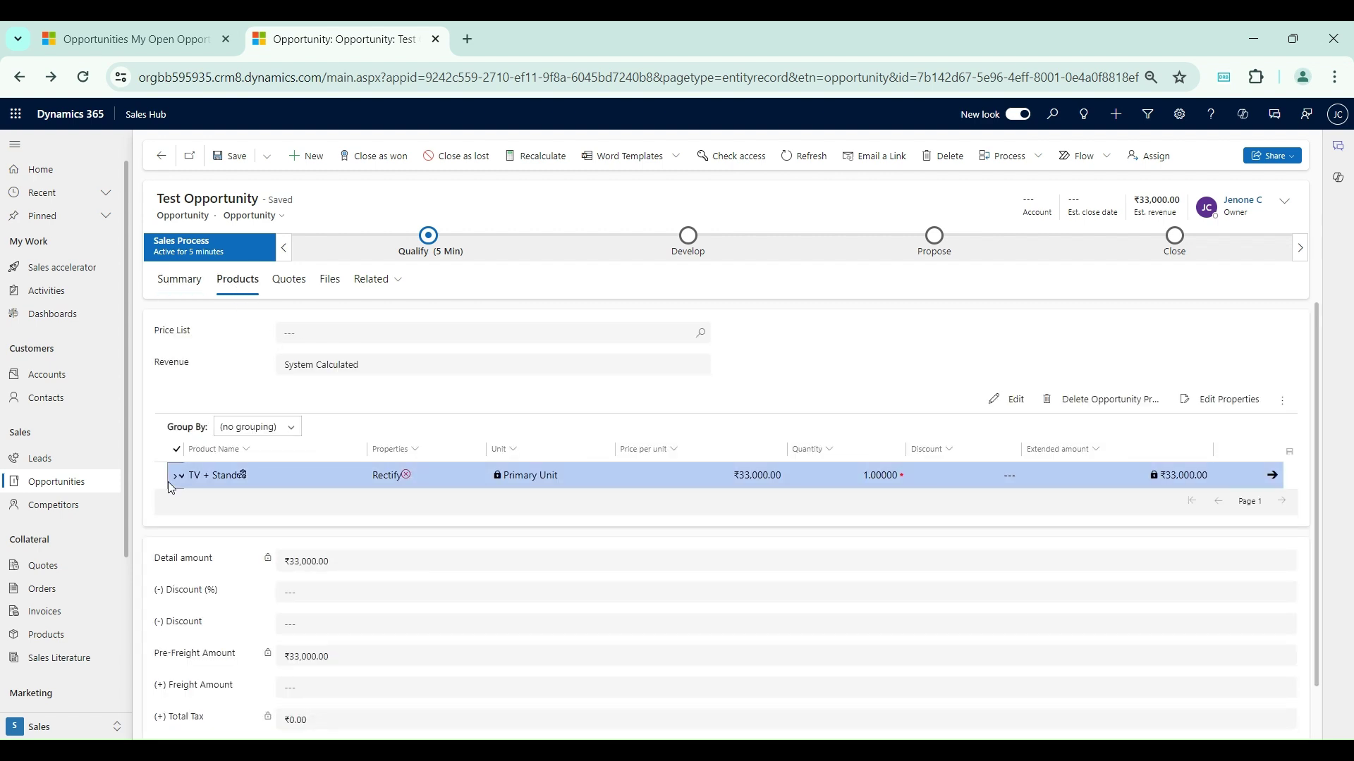
click(173, 480)
click(177, 477)
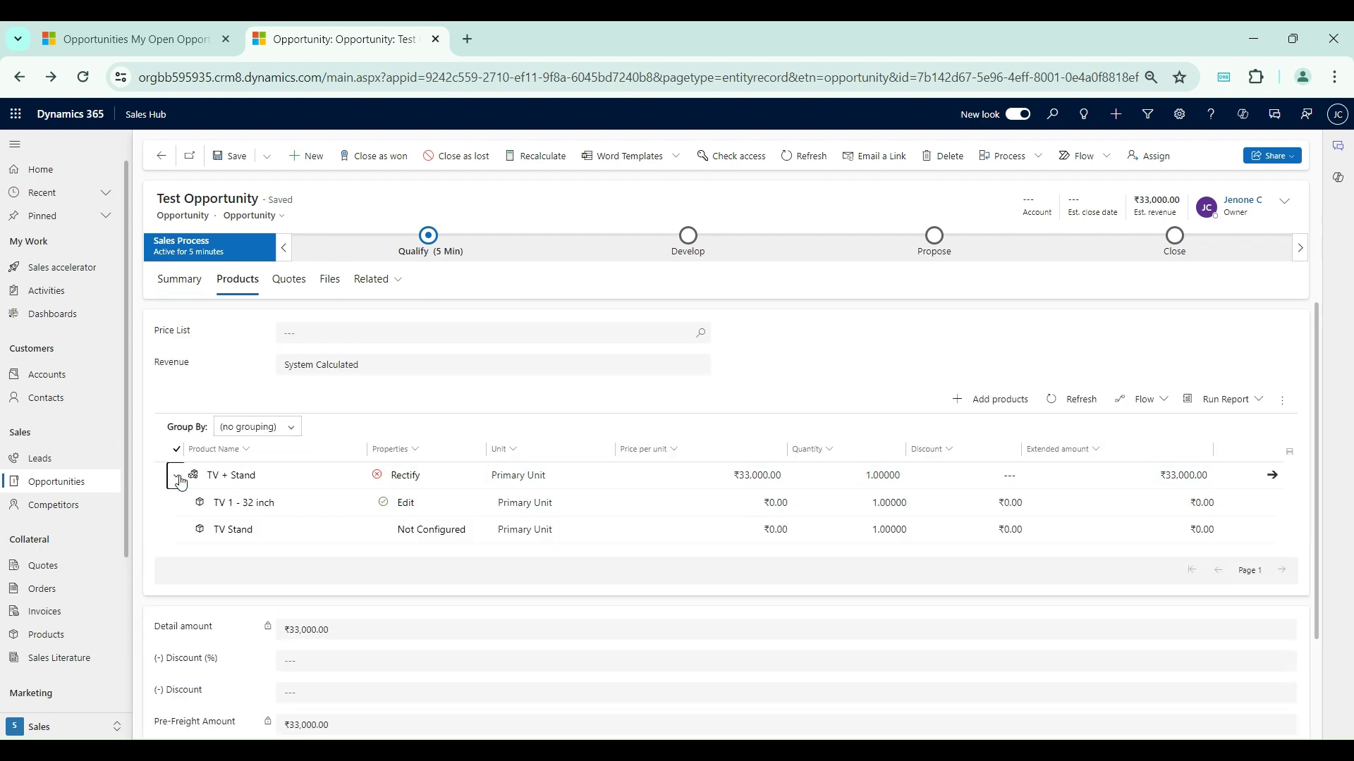